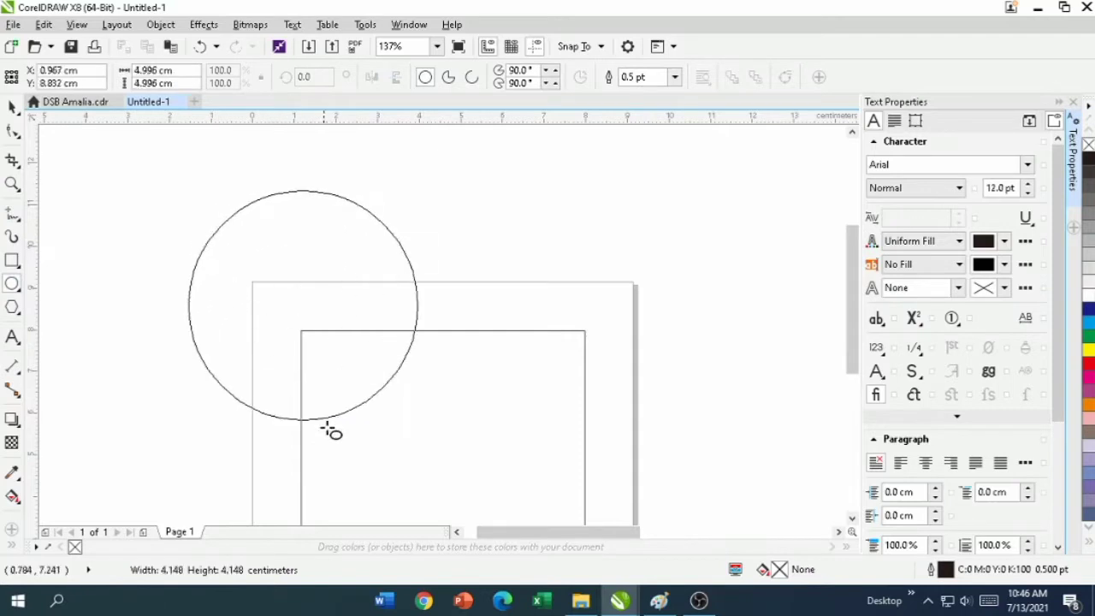
# Draw a circle about 7.5 cm across over the square's upper edge and narrow it slightly to meet the square's right side.
pyautogui.moveTo(344, 349); pyautogui.dragTo(430, 334)
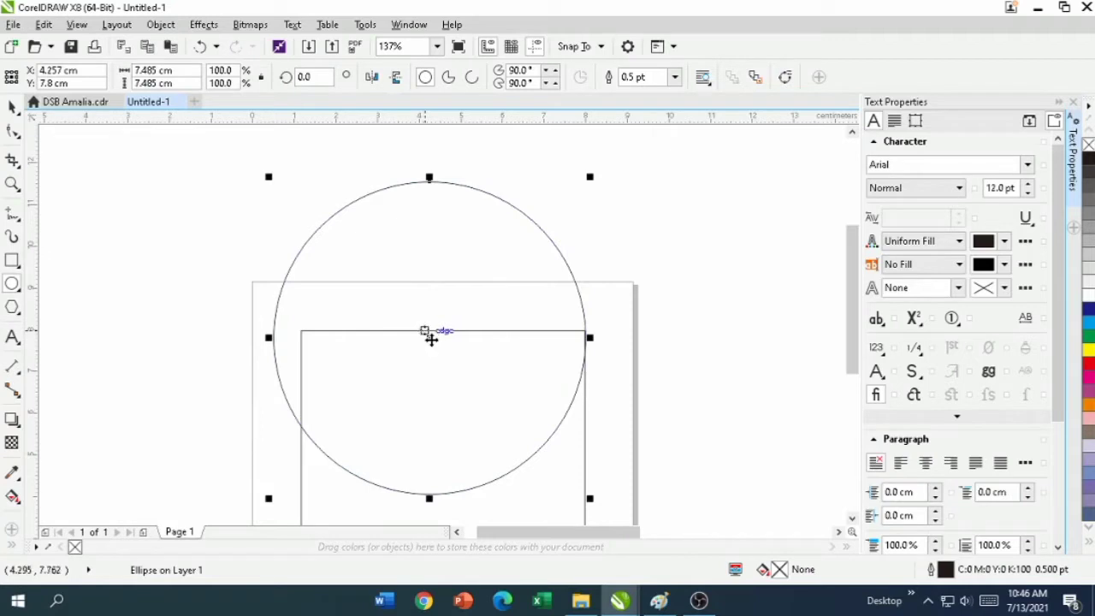
pyautogui.moveTo(430, 338); pyautogui.dragTo(427, 338)
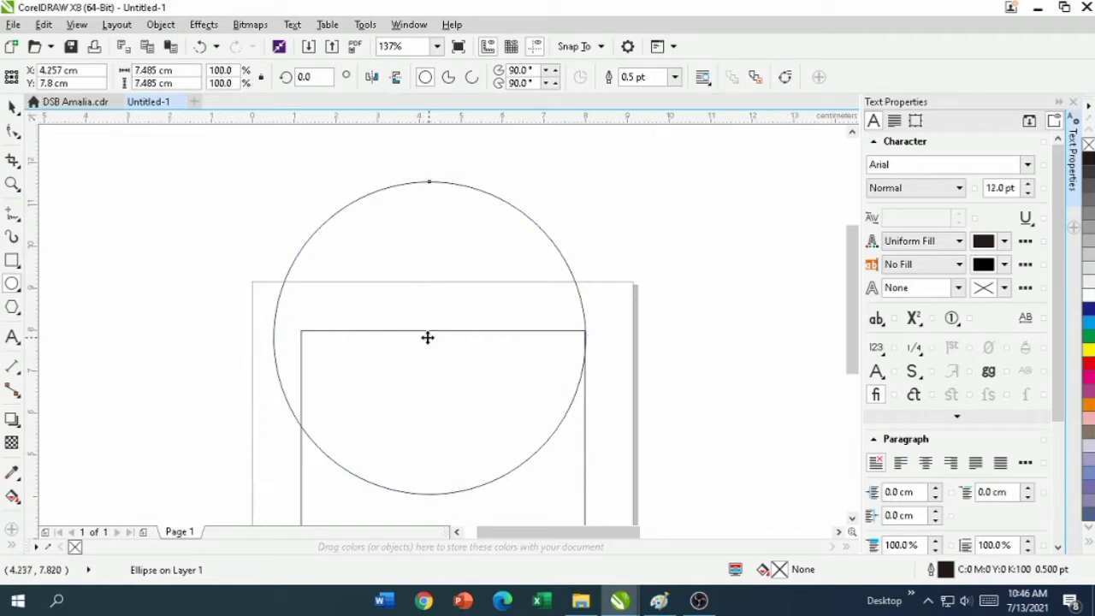
pyautogui.scroll(3, 598, 352)
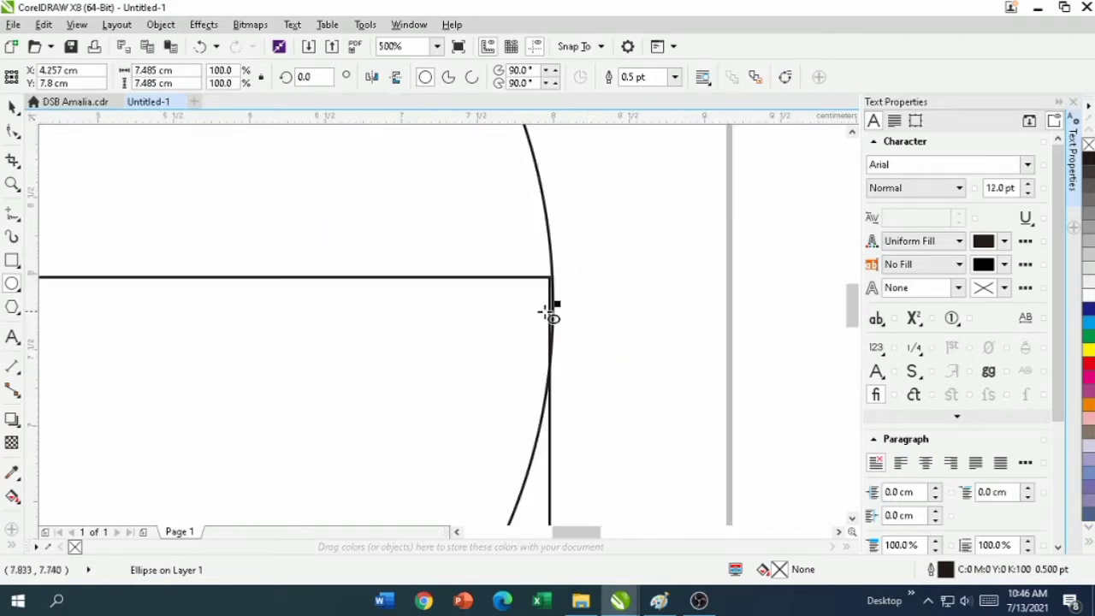
pyautogui.moveTo(556, 304); pyautogui.dragTo(552, 303)
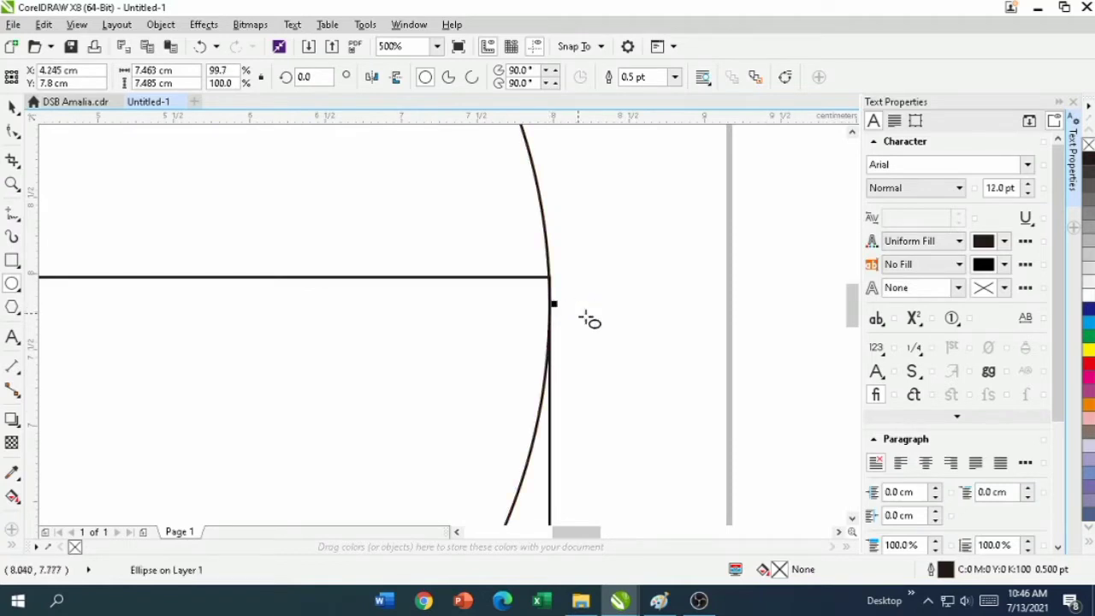
# Move the circle up until its outline passes through the square's top-right corner, centred at about X 4.28, Y 8.47 cm.
pyautogui.scroll(-4, 588, 317)
pyautogui.moveTo(449, 324); pyautogui.dragTo(440, 280)
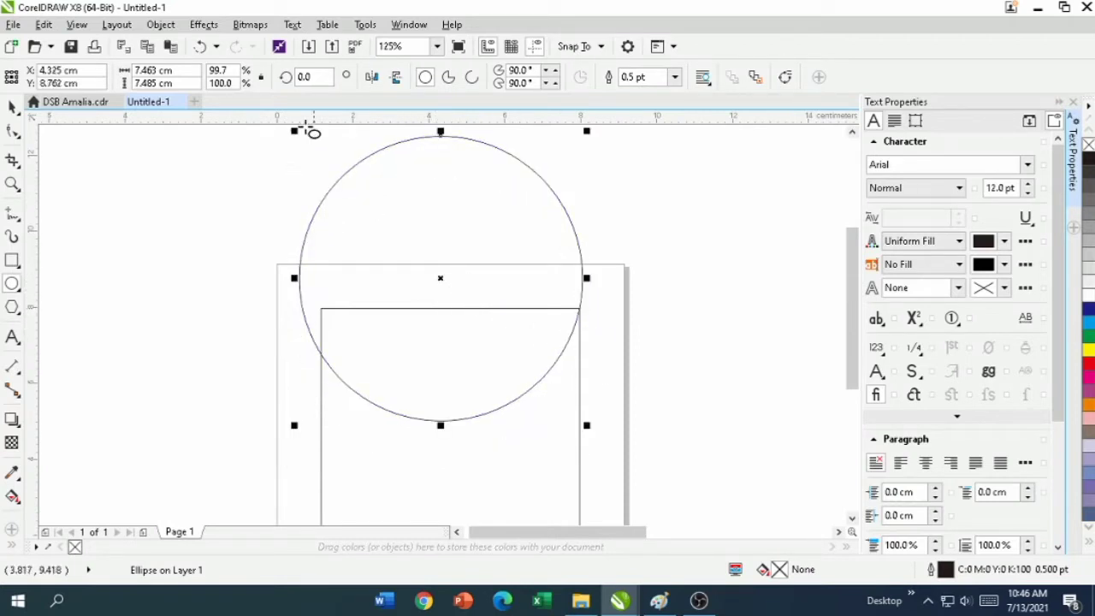
pyautogui.moveTo(445, 281)
pyautogui.mouseDown()
pyautogui.moveTo(442, 313)
pyautogui.moveTo(440, 290)
pyautogui.mouseUp()
pyautogui.scroll(2, 612, 340)
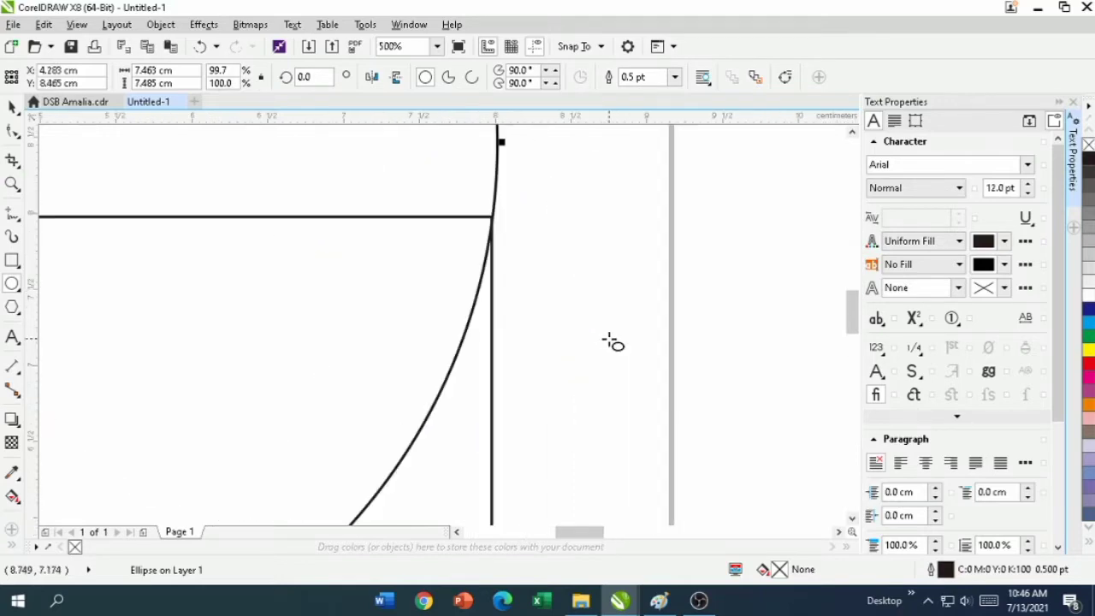
pyautogui.scroll(-2, 611, 343)
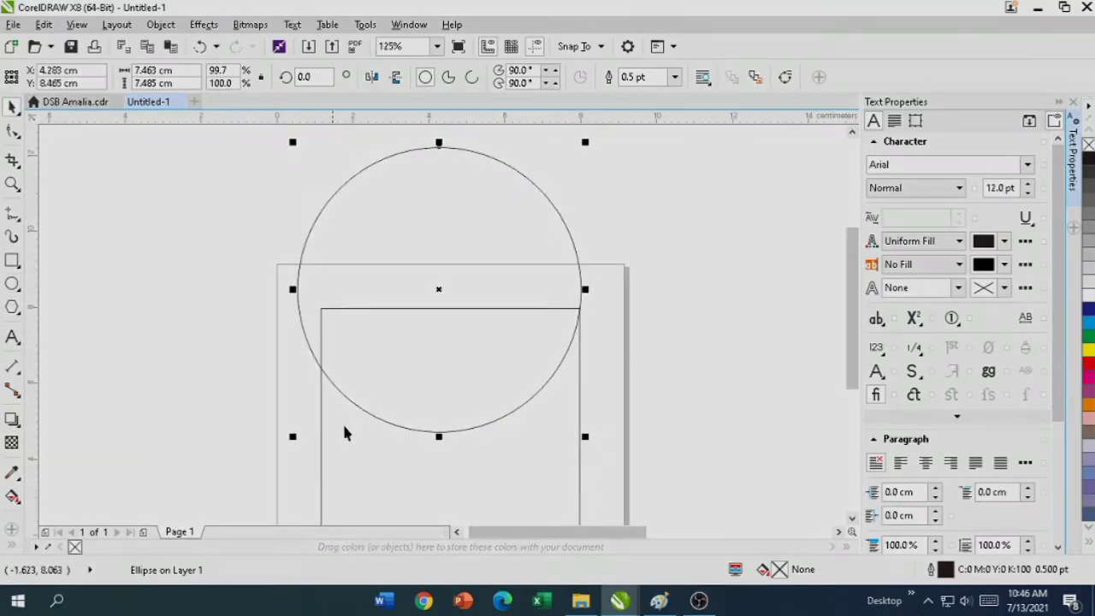
# Duplicate the circle twice, offsetting each copy slightly below the previous one.
pyautogui.scroll(1, 517, 459)
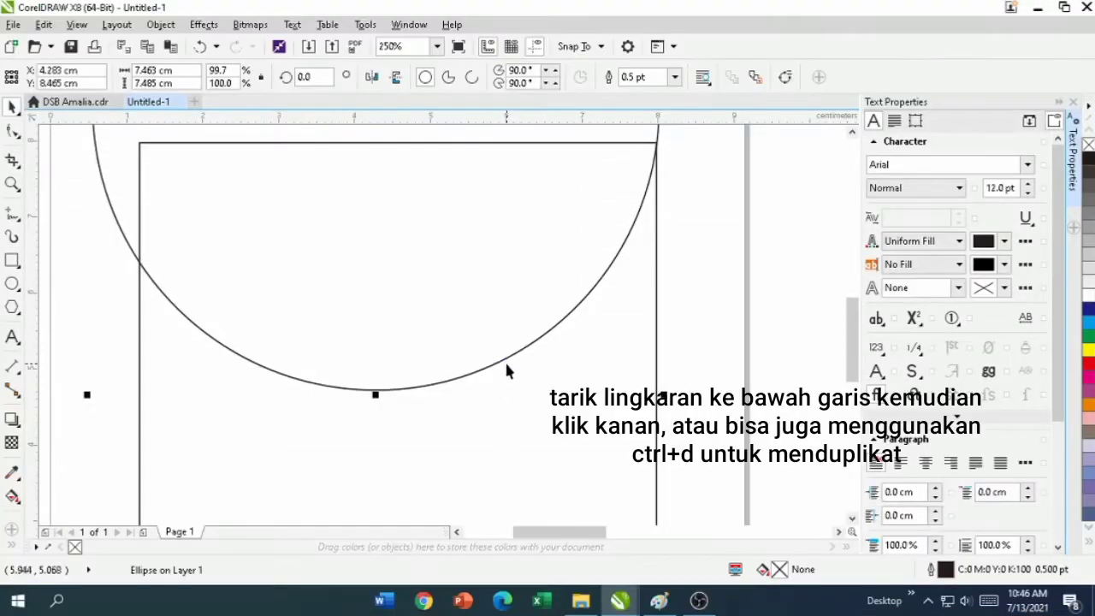
pyautogui.moveTo(513, 356); pyautogui.dragTo(511, 371)
pyautogui.rightClick(511, 371)
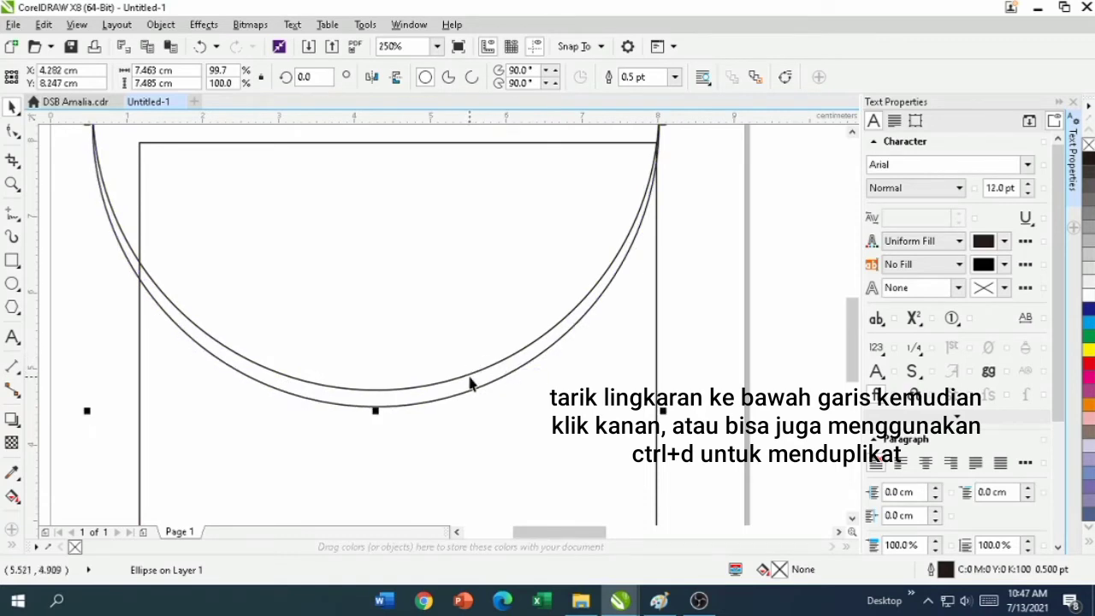
pyautogui.moveTo(436, 400); pyautogui.dragTo(444, 418)
pyautogui.rightClick(443, 418)
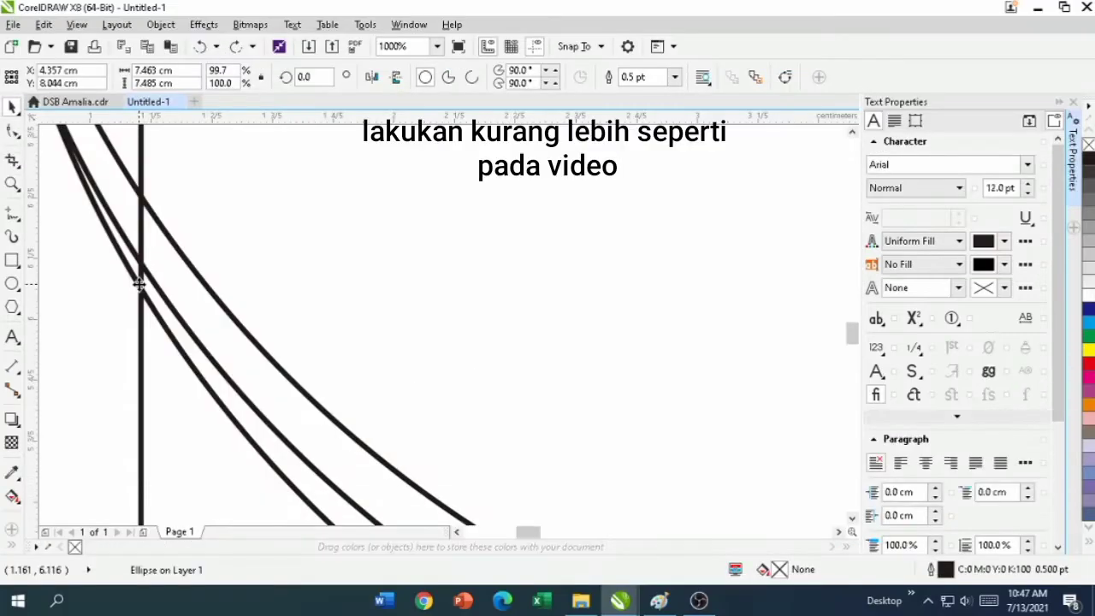
# Shift the two circle copies up and to the right so all three arcs converge near the square's left side.
pyautogui.moveTo(155, 288); pyautogui.dragTo(170, 266)
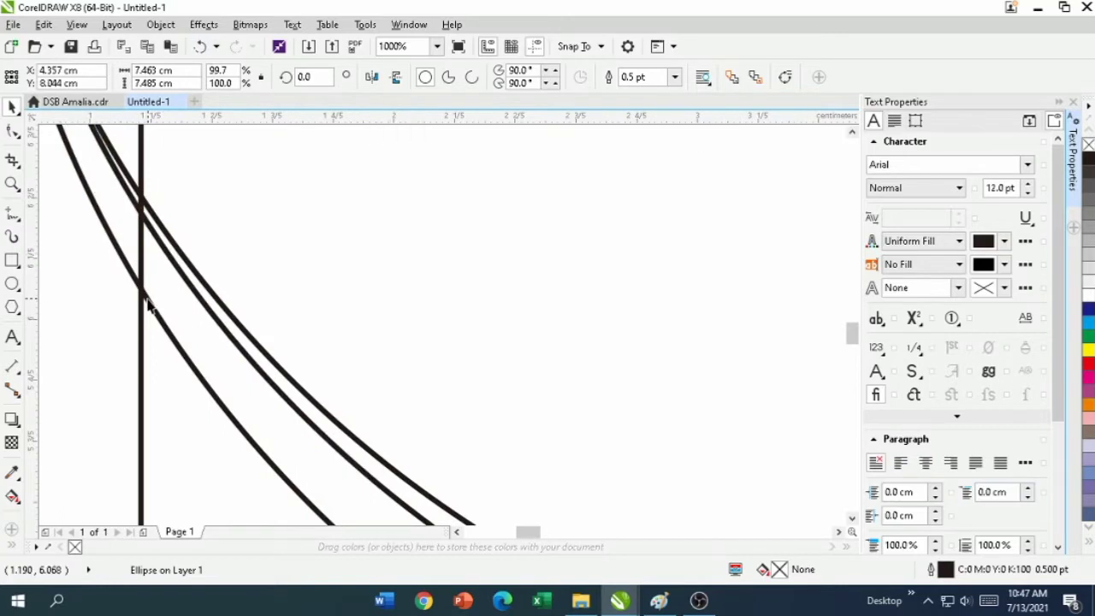
pyautogui.moveTo(147, 299); pyautogui.dragTo(162, 262)
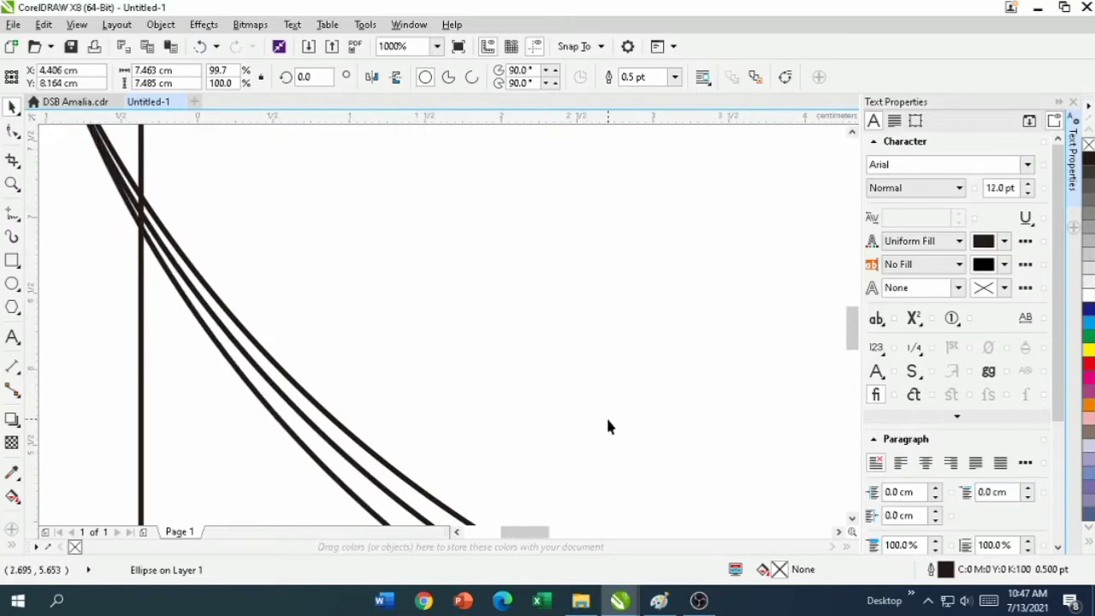
pyautogui.scroll(-2, 608, 419)
pyautogui.hscroll(5, 696, 425)
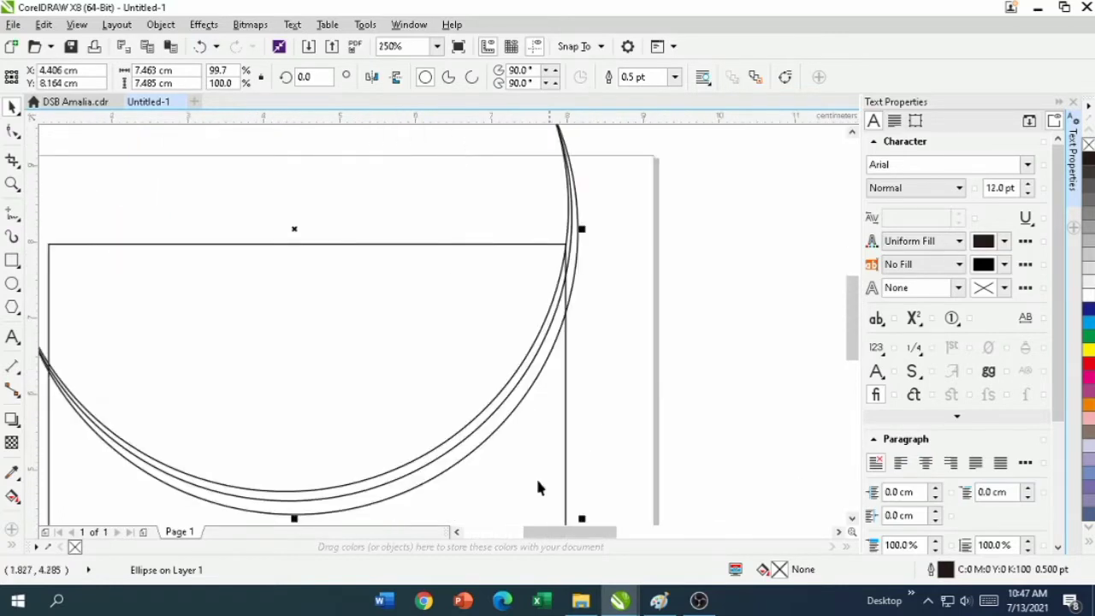
# Adjust the middle and outer circle copies so the three arcs are evenly spaced where they cross the square's right side.
pyautogui.scroll(1, 553, 324)
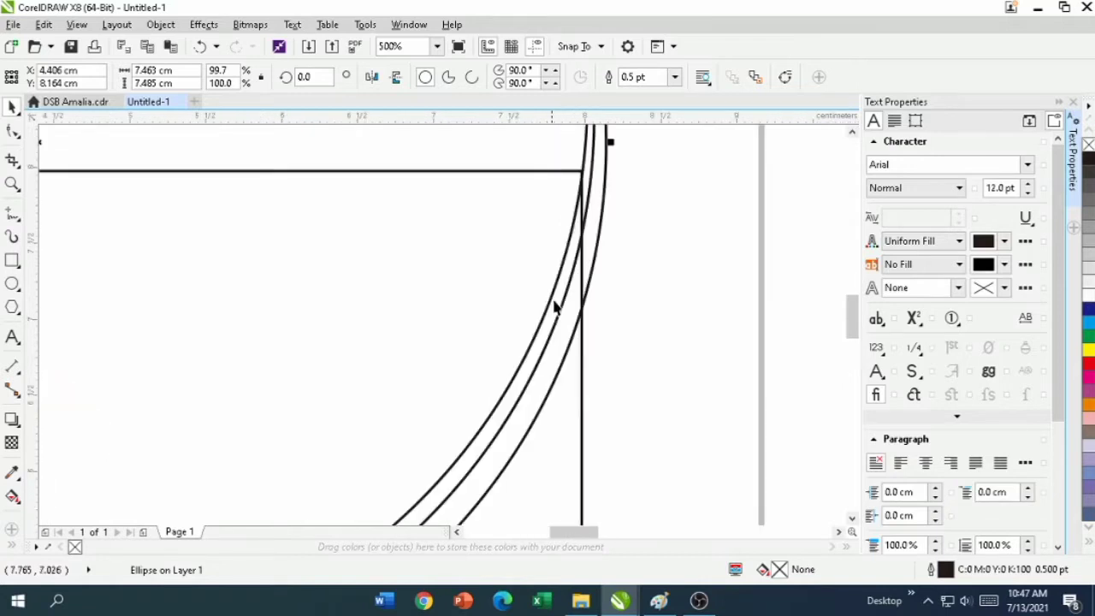
pyautogui.moveTo(555, 307); pyautogui.dragTo(578, 272)
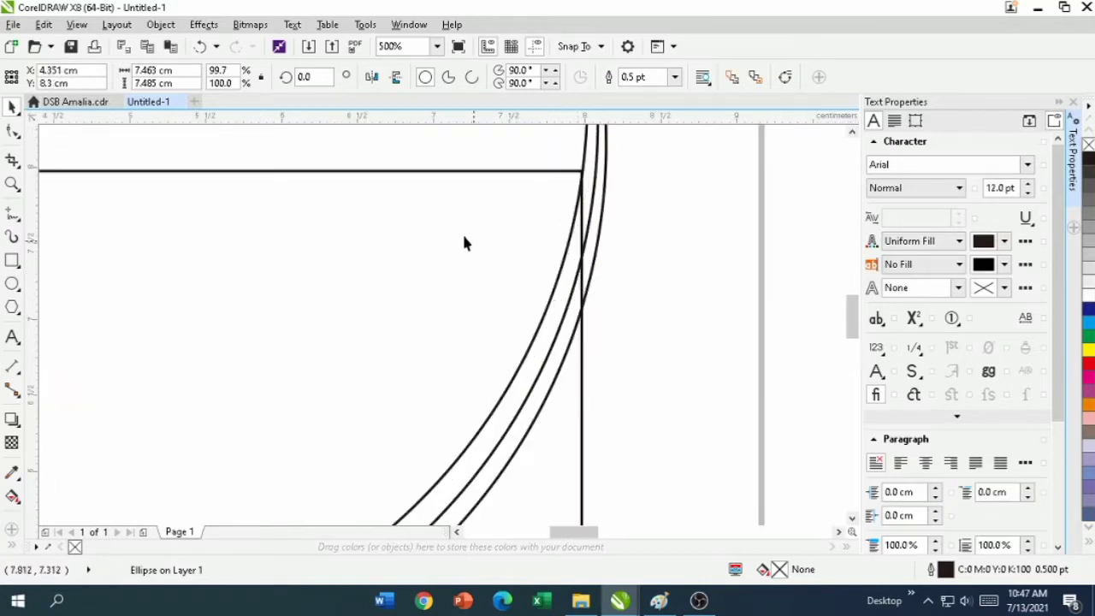
pyautogui.hotkey('ctrl', 'z')
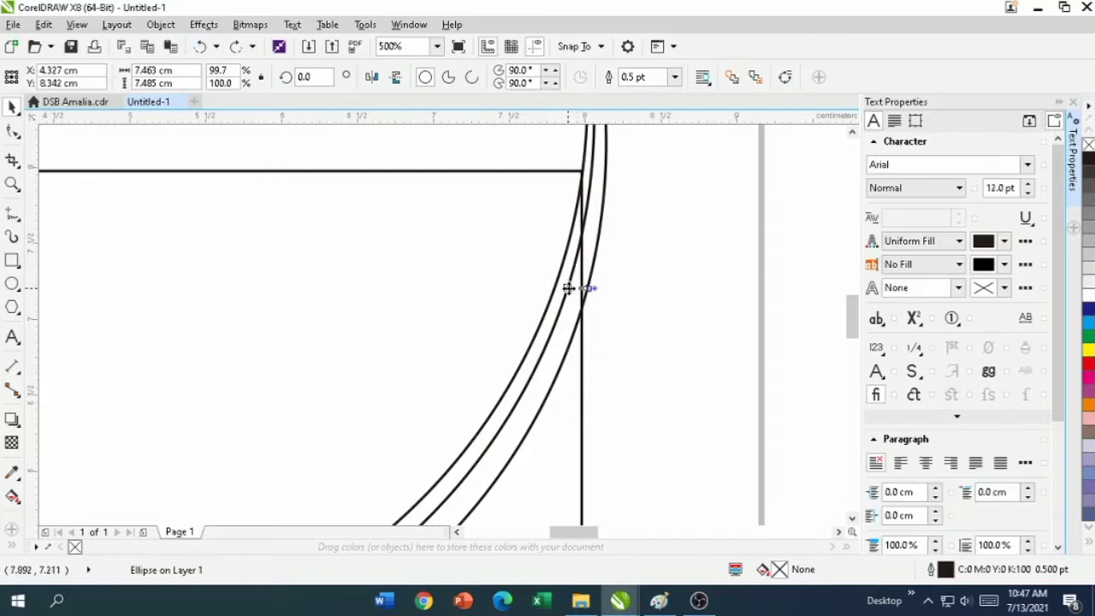
pyautogui.moveTo(568, 291)
pyautogui.mouseDown()
pyautogui.moveTo(576, 304)
pyautogui.moveTo(572, 292)
pyautogui.mouseUp()
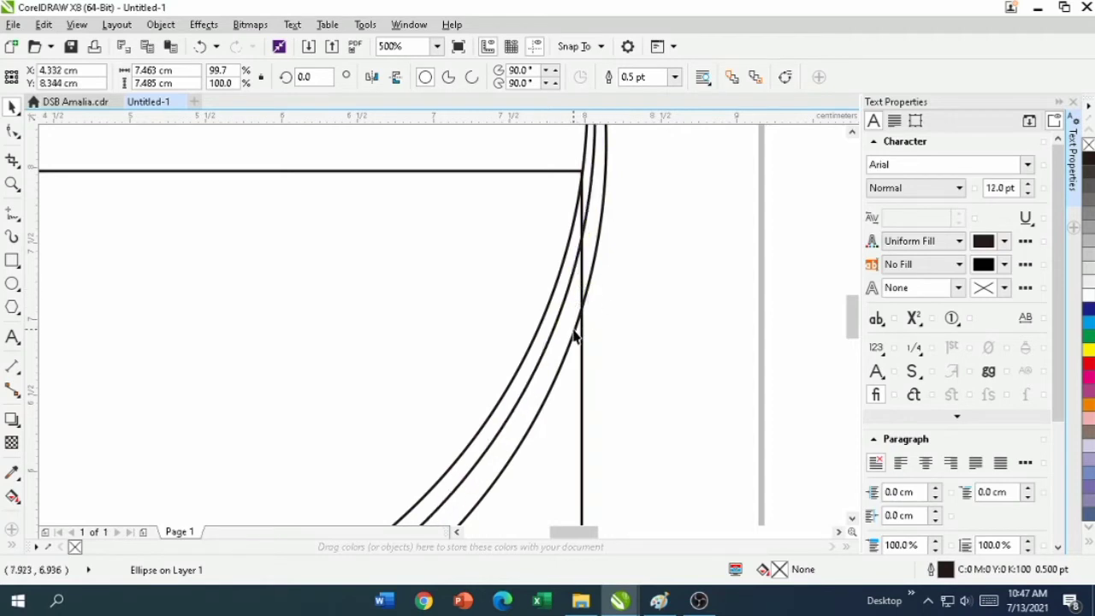
pyautogui.moveTo(552, 345); pyautogui.dragTo(564, 367)
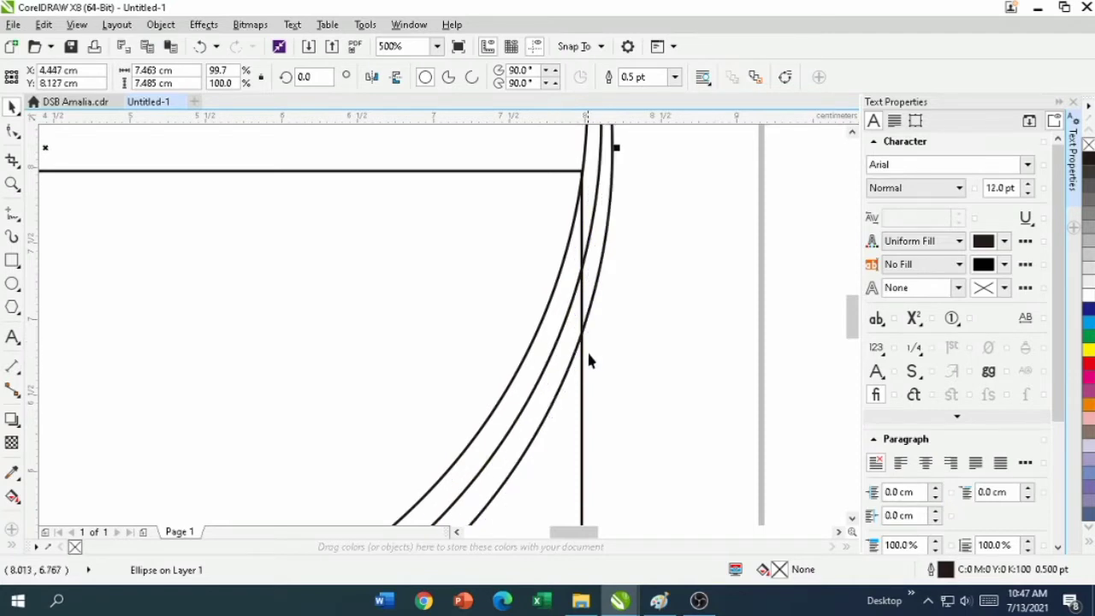
# Intersect the innermost circle with the square and remove the original circle, keeping the curved piece.
pyautogui.scroll(-2, 587, 360)
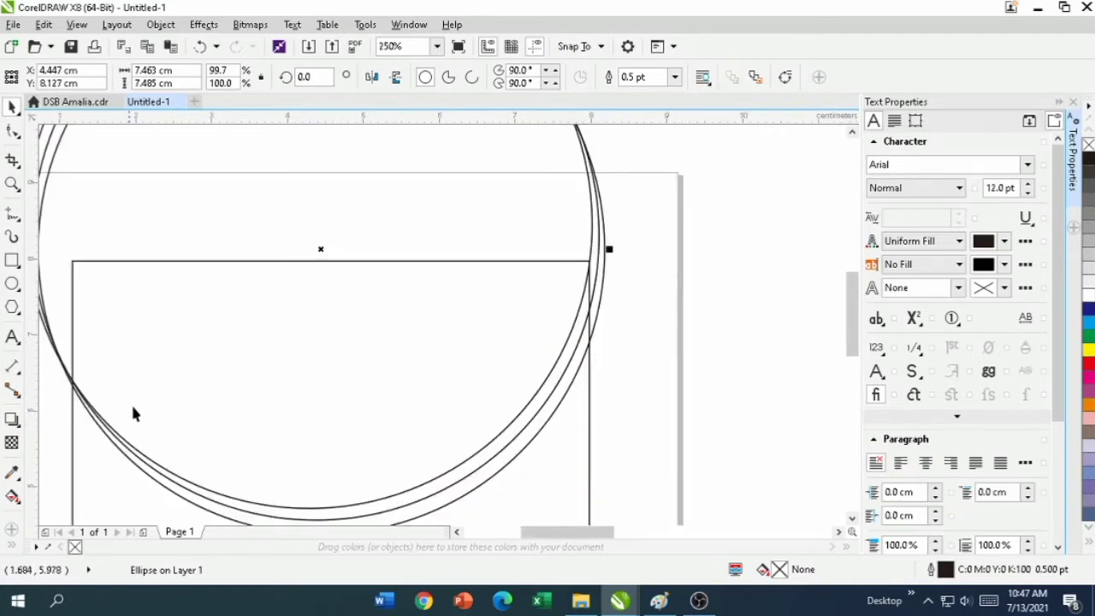
pyautogui.moveTo(579, 543); pyautogui.dragTo(547, 540)
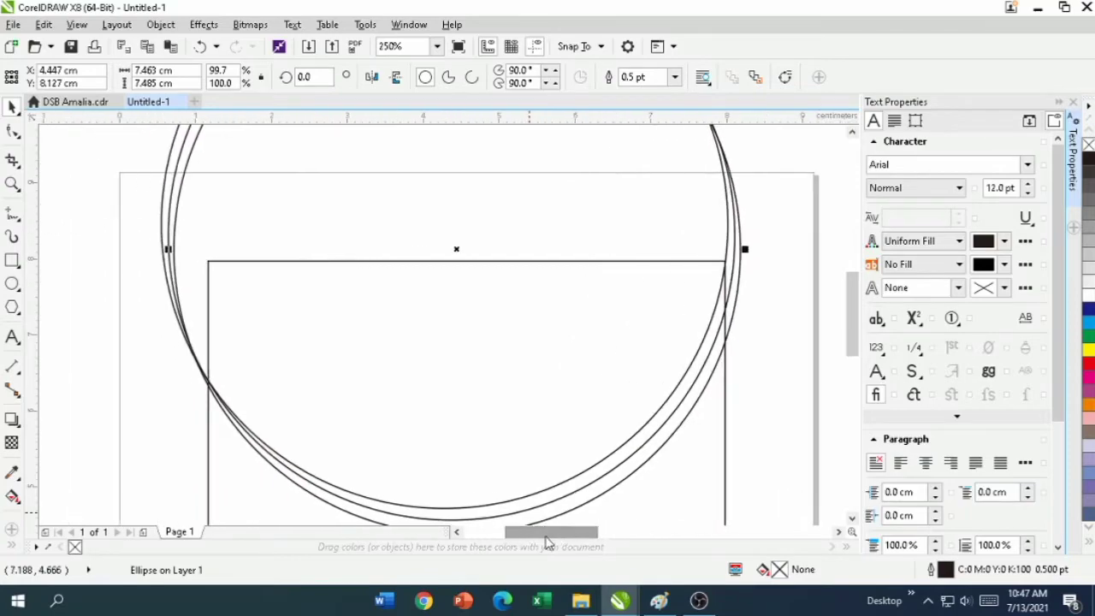
pyautogui.scroll(-2, 618, 415)
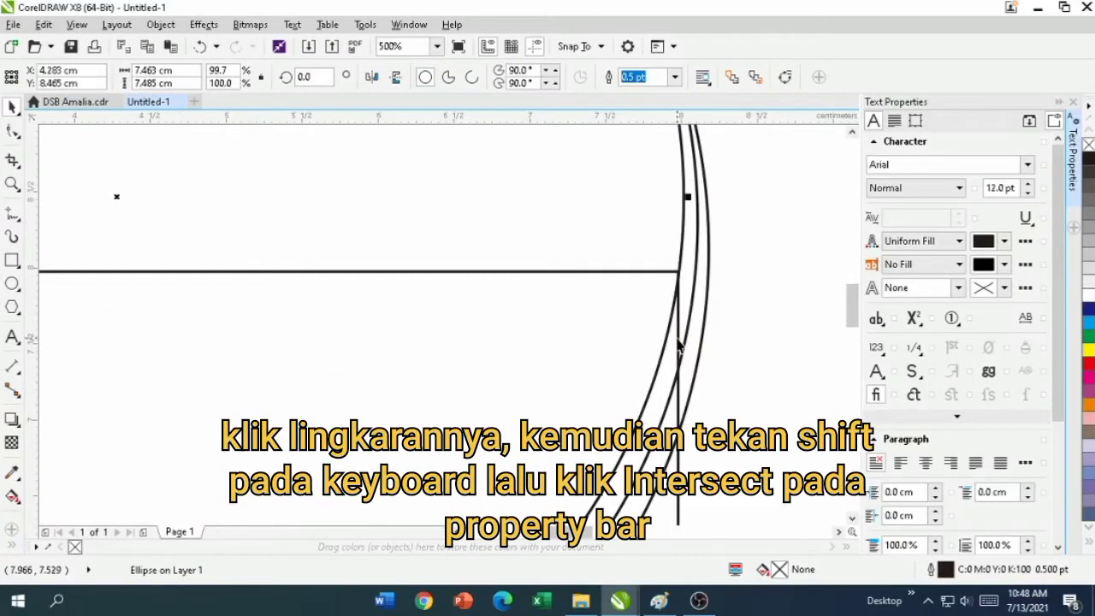
pyautogui.keyDown('shift'); pyautogui.click(678, 339); pyautogui.keyUp('shift')
pyautogui.click(498, 78)
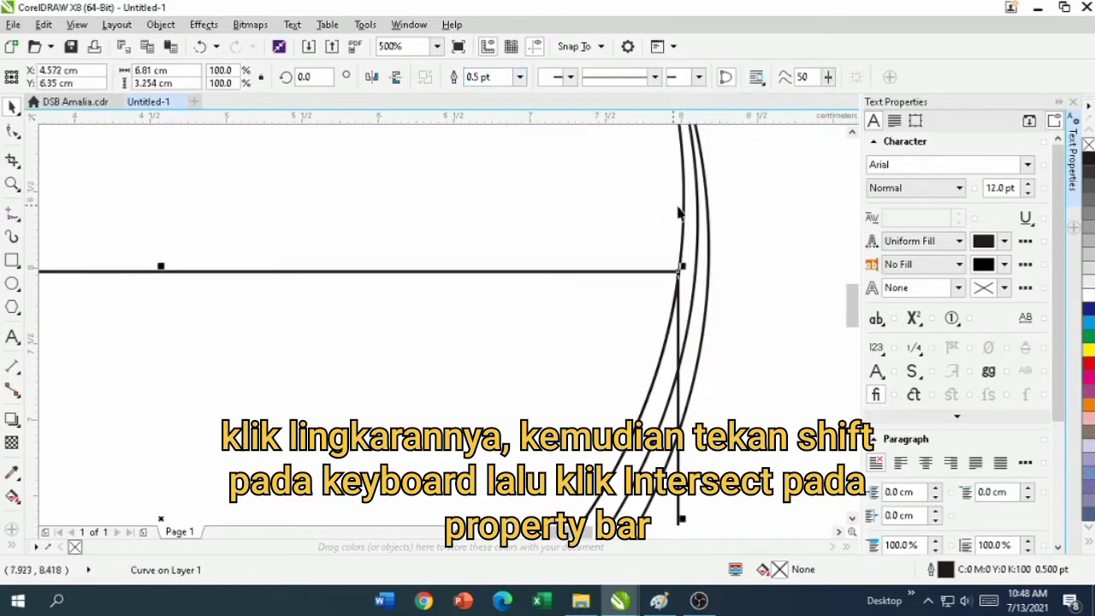
pyautogui.moveTo(683, 207); pyautogui.dragTo(615, 246)
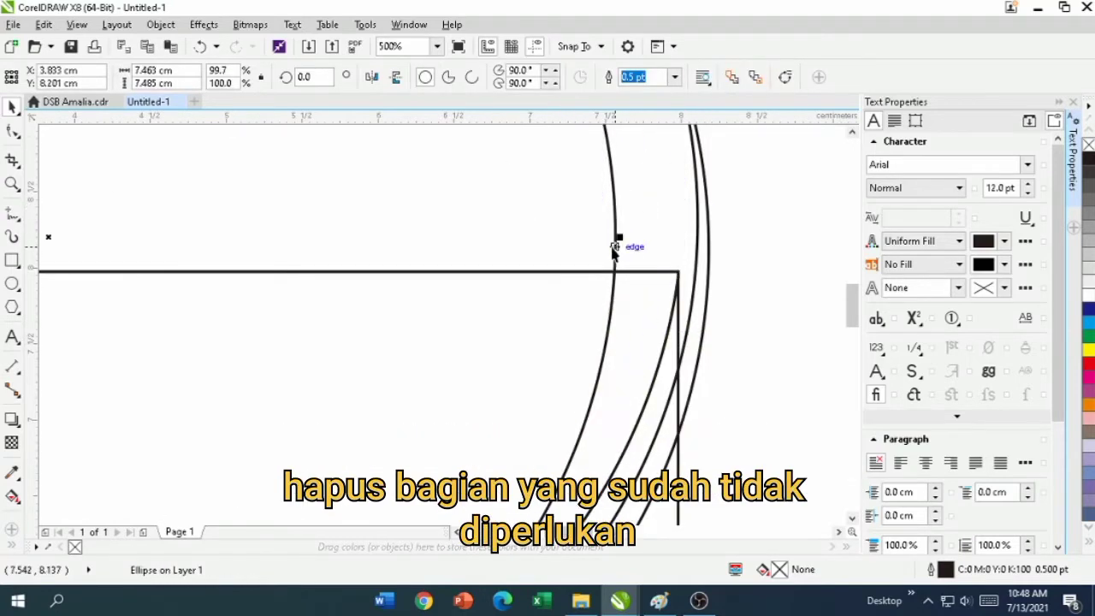
pyautogui.scroll(-4, 614, 248)
pyautogui.scroll(4, 630, 276)
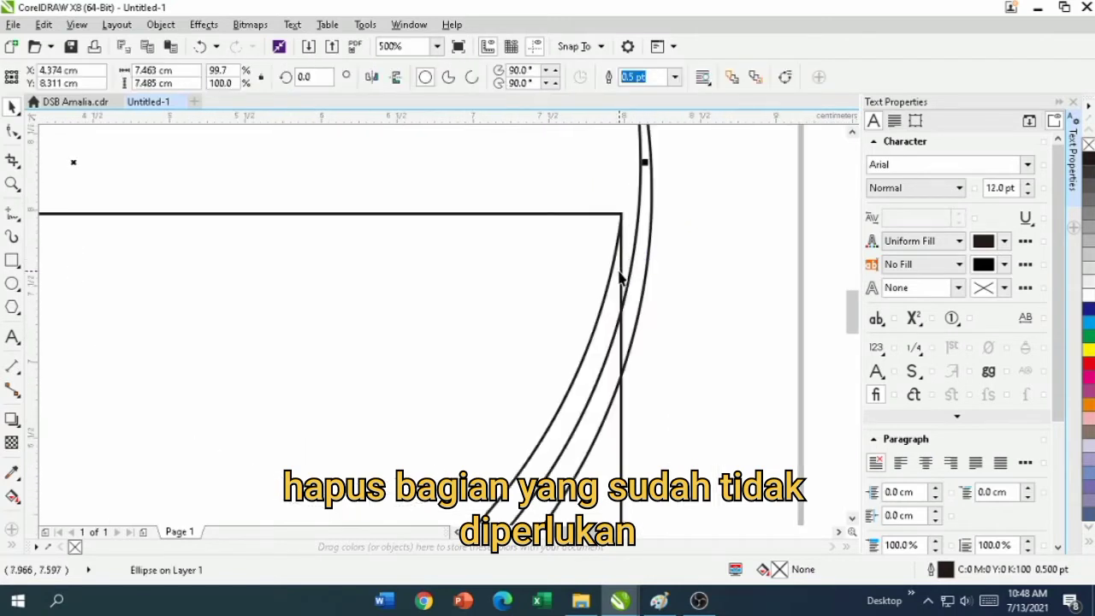
# Intersect the middle circle with the square and delete the original middle circle.
pyautogui.keyDown('shift'); pyautogui.click(620, 272); pyautogui.keyUp('shift')
pyautogui.click(504, 77)
pyautogui.click(640, 160)
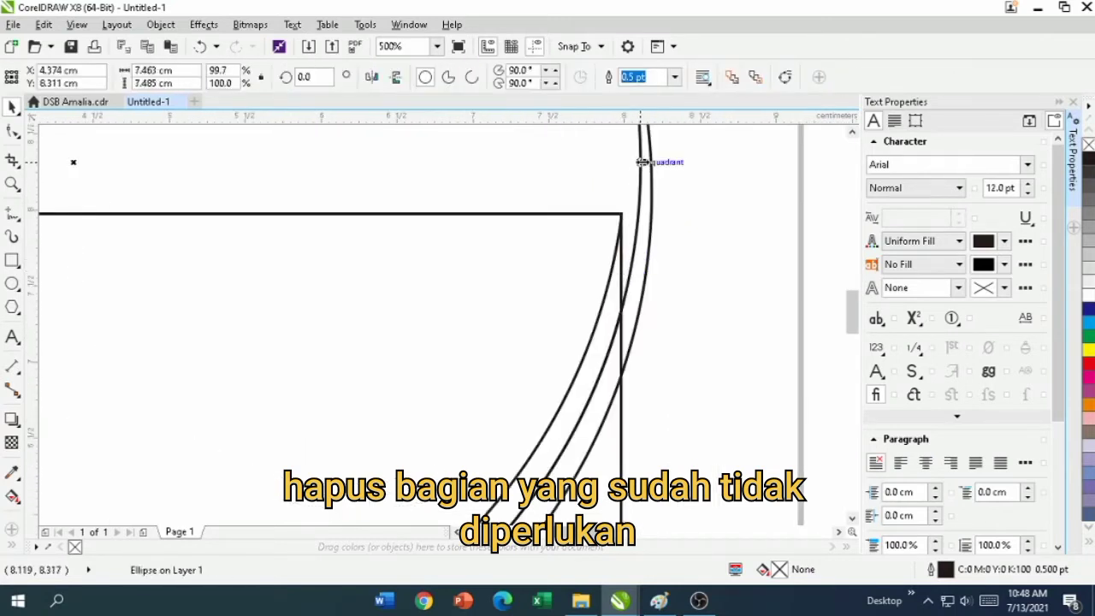
pyautogui.press('Delete')
pyautogui.scroll(1, 647, 175)
pyautogui.scroll(-3, 647, 175)
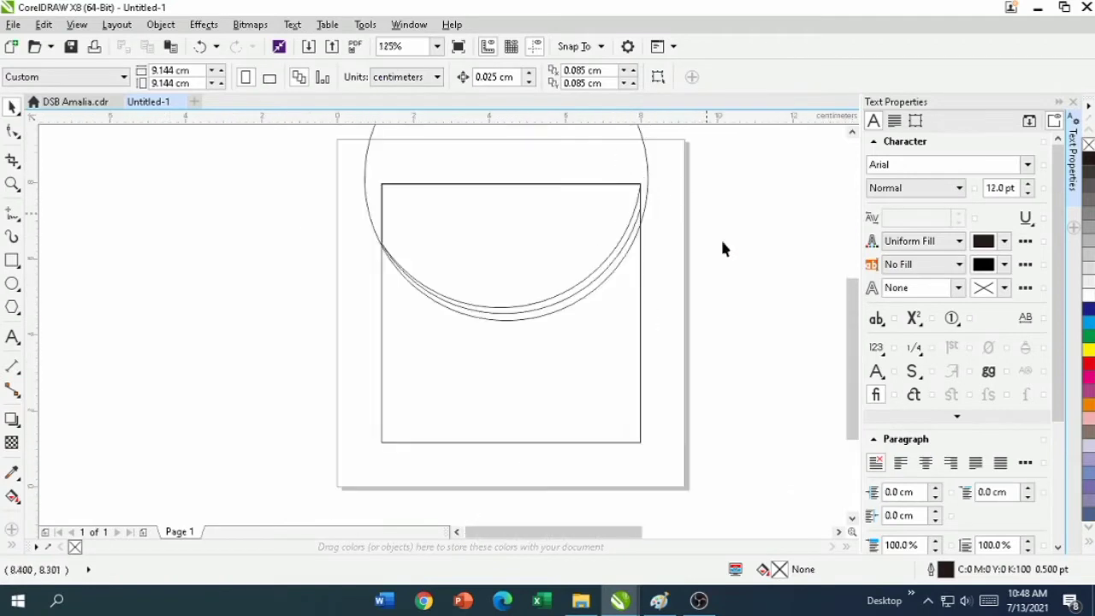
# Intersect the outermost circle with the square and move the remaining circle off the page to the left.
pyautogui.moveTo(849, 352); pyautogui.dragTo(849, 305)
pyautogui.click(645, 269)
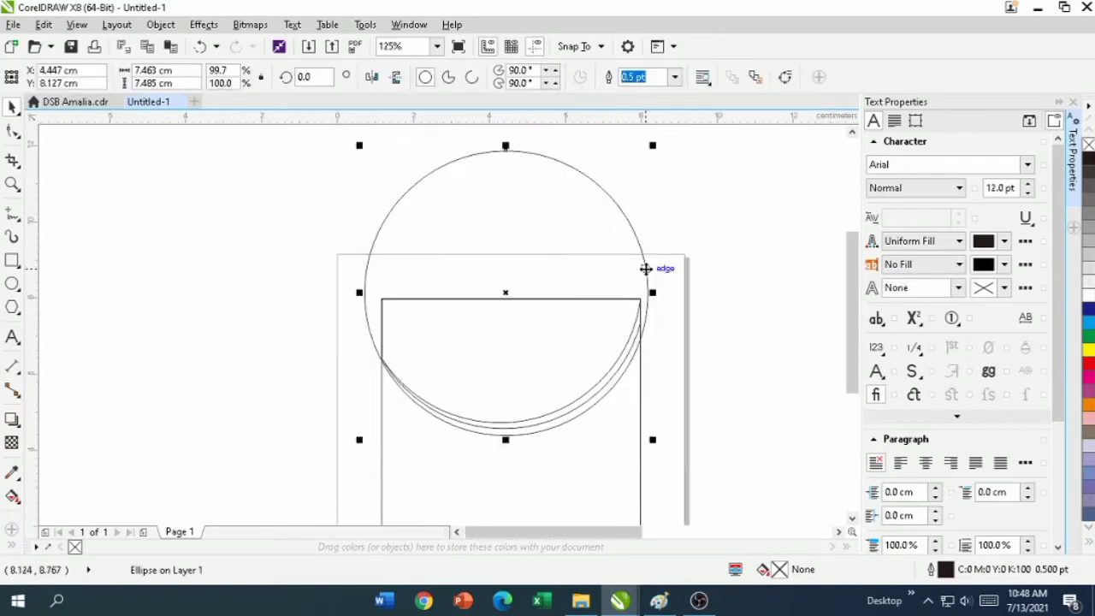
pyautogui.keyDown('shift'); pyautogui.click(640, 362); pyautogui.keyUp('shift')
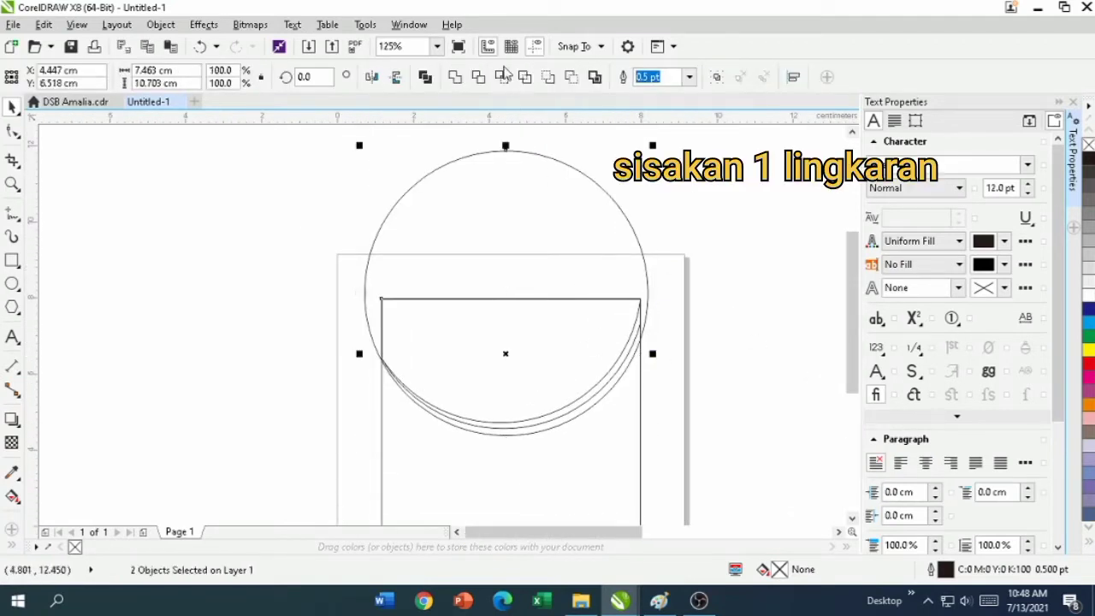
pyautogui.click(503, 77)
pyautogui.click(626, 225)
pyautogui.moveTo(507, 289); pyautogui.dragTo(159, 339)
pyautogui.scroll(-2, 606, 362)
pyautogui.scroll(5, 559, 313)
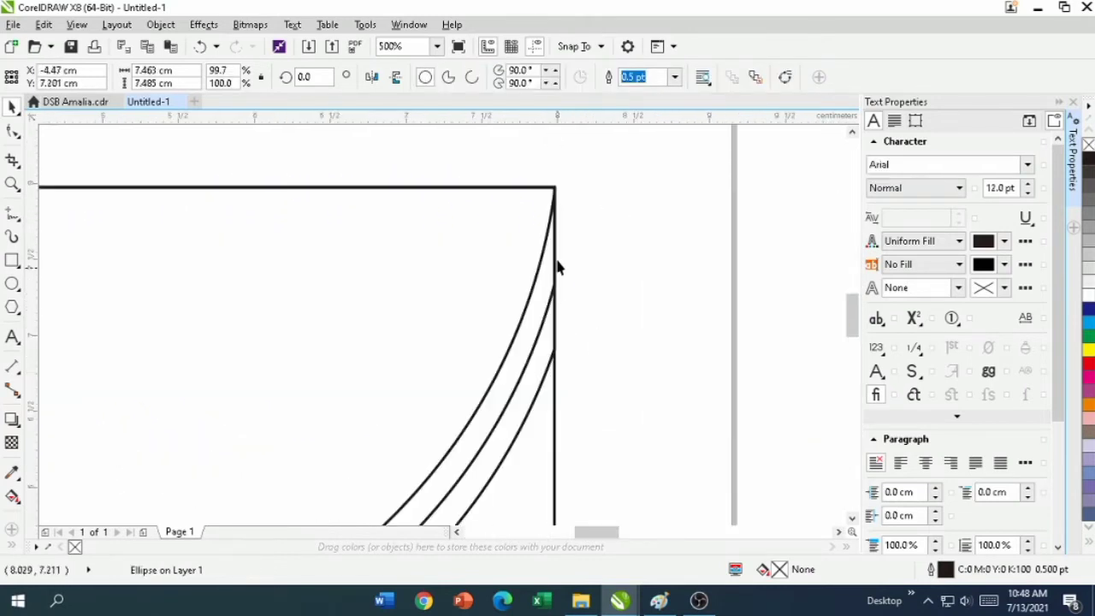
pyautogui.scroll(-3, 445, 384)
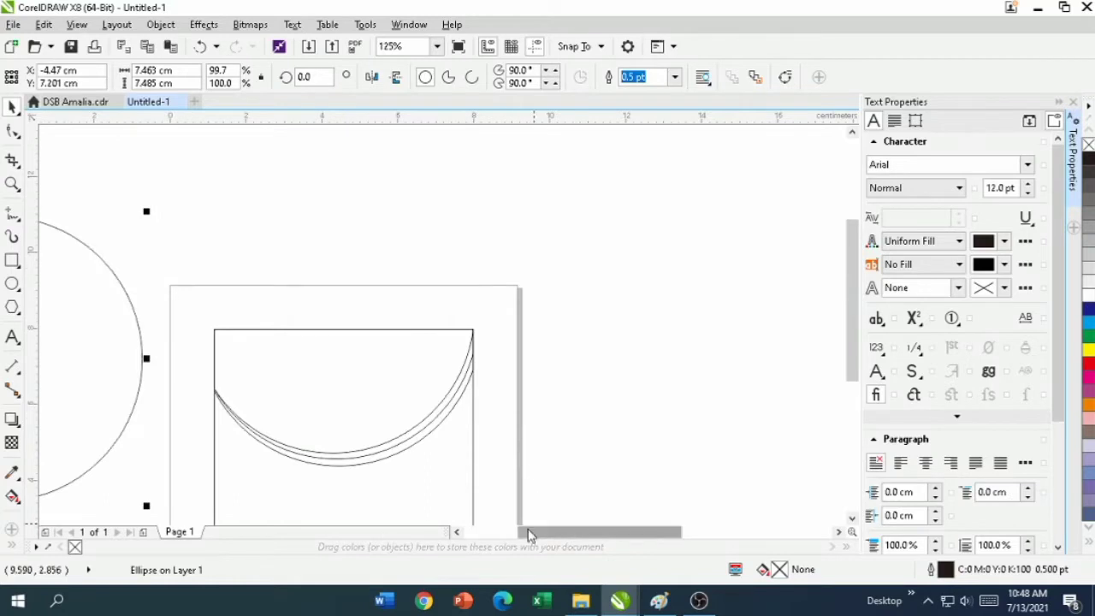
# Shrink the spare circle to about 2.3 cm across and place it over the square's bottom-left corner.
pyautogui.click(438, 46)
pyautogui.click(396, 87)
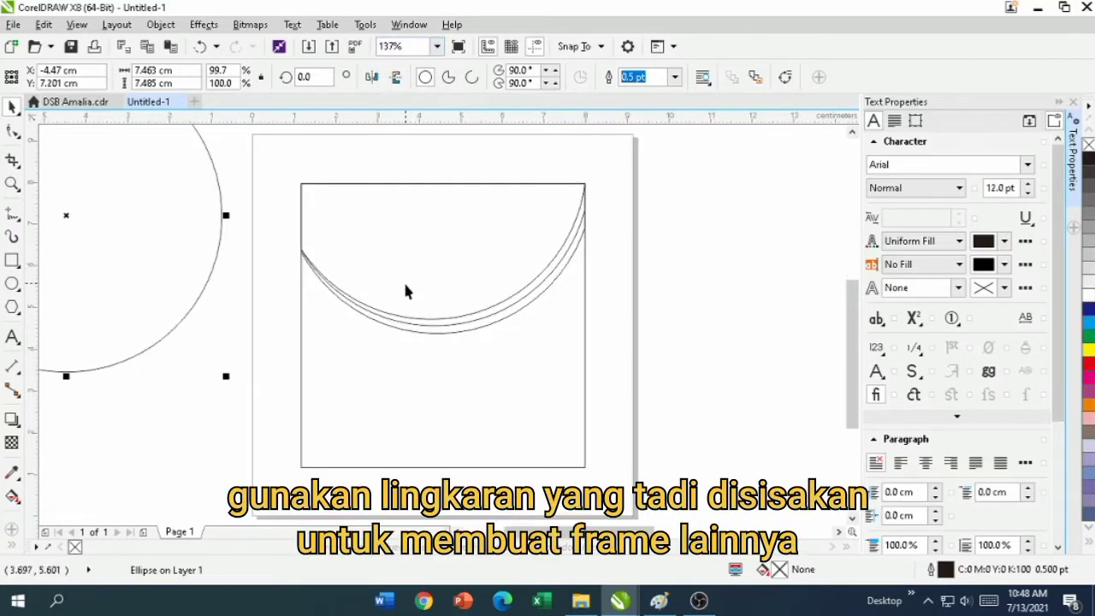
pyautogui.click(245, 364)
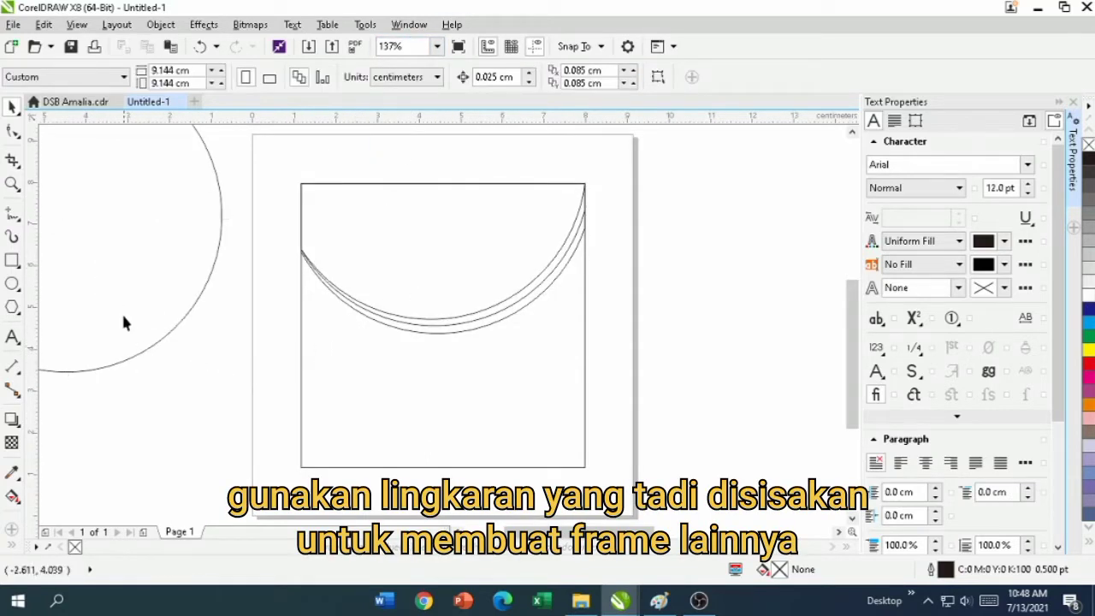
pyautogui.click(143, 356)
pyautogui.moveTo(66, 215); pyautogui.dragTo(333, 368)
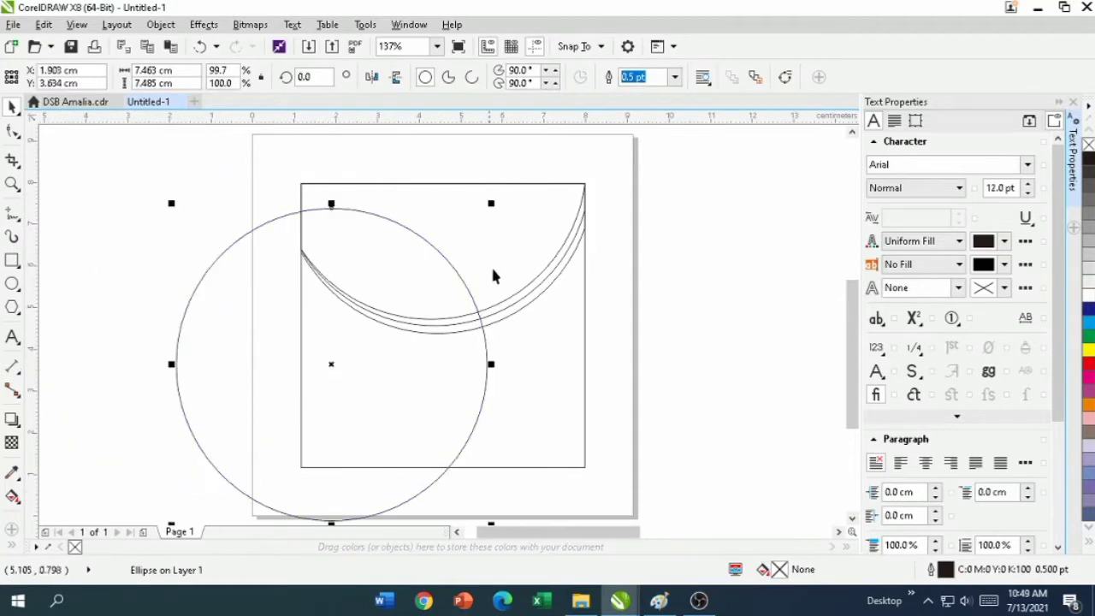
pyautogui.moveTo(496, 207); pyautogui.dragTo(382, 317)
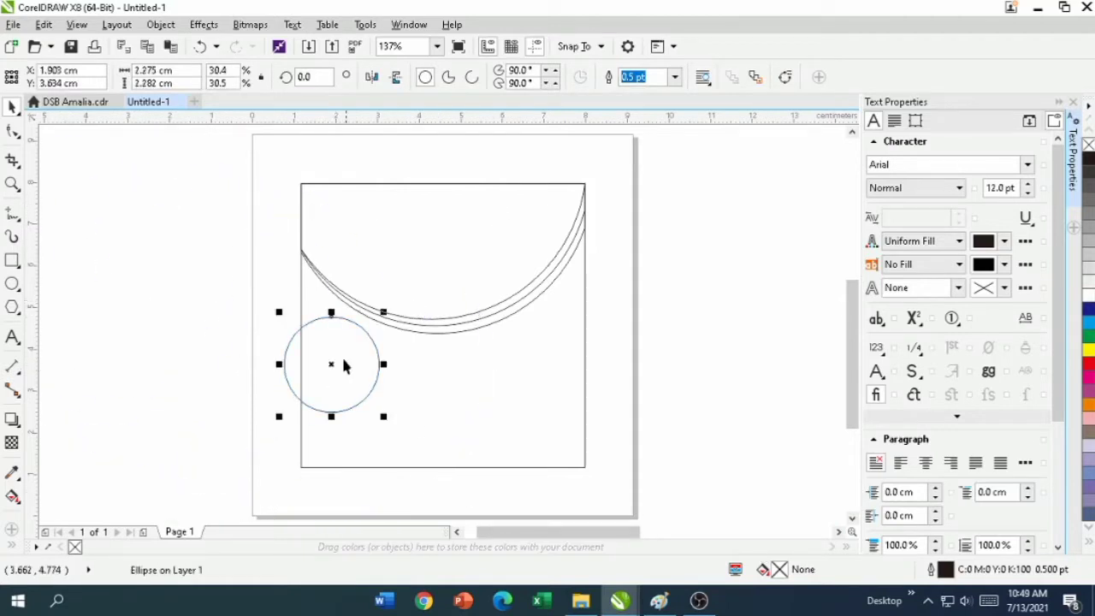
pyautogui.moveTo(332, 365); pyautogui.dragTo(328, 430)
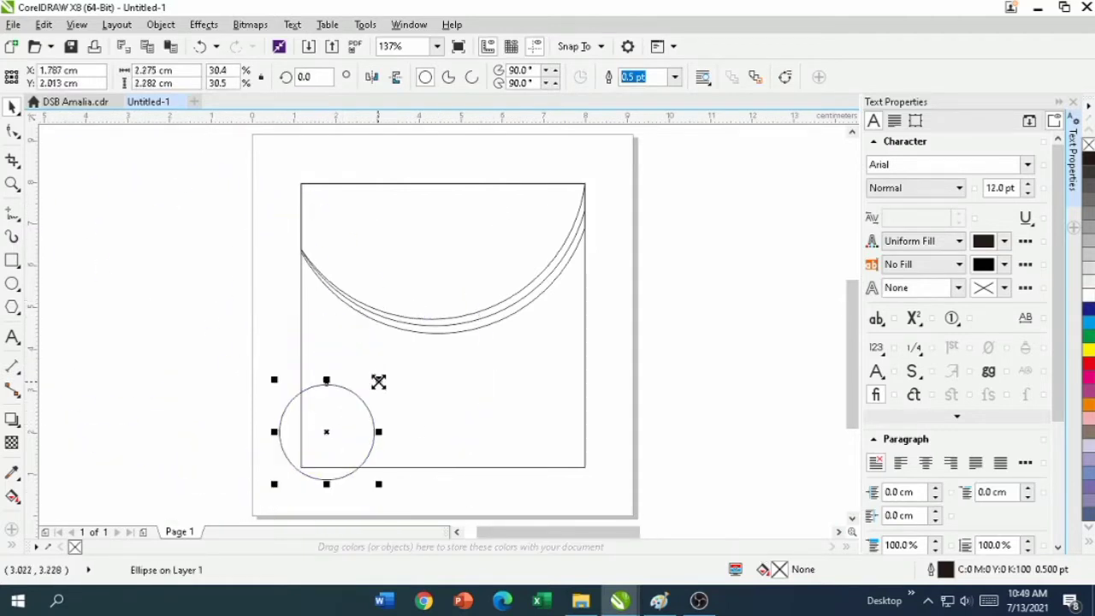
# Enlarge the corner circle to about 2.9 cm across and add a duplicate up and to its right, shrunk to about 2 cm.
pyautogui.moveTo(379, 381)
pyautogui.mouseDown()
pyautogui.moveTo(406, 367)
pyautogui.moveTo(386, 362)
pyautogui.mouseUp()
pyautogui.moveTo(325, 430); pyautogui.dragTo(361, 372)
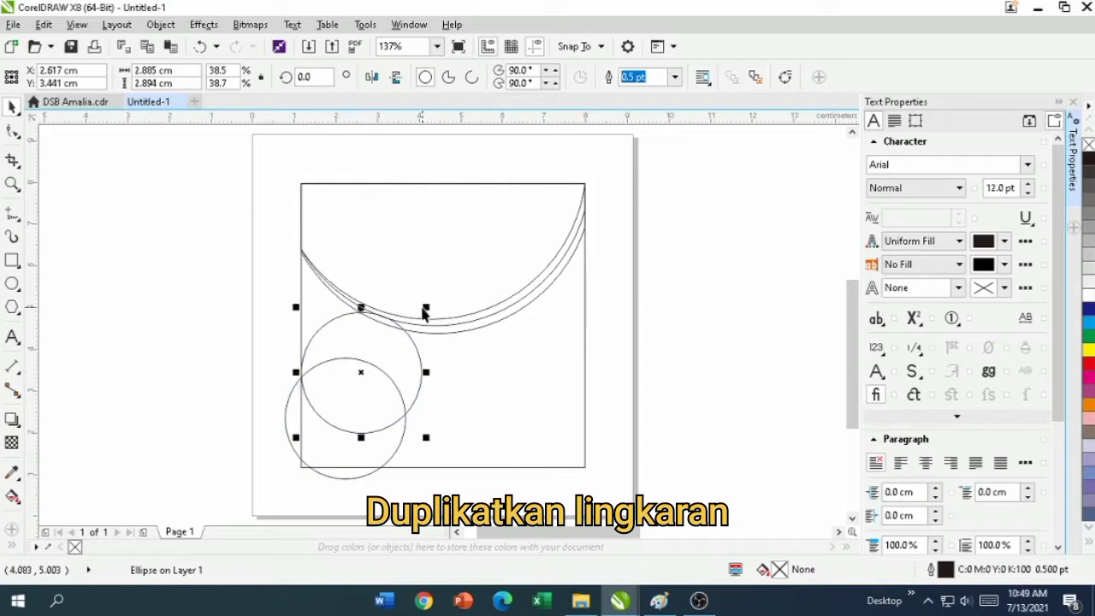
pyautogui.moveTo(428, 307); pyautogui.dragTo(418, 327)
pyautogui.moveTo(371, 372); pyautogui.dragTo(387, 351)
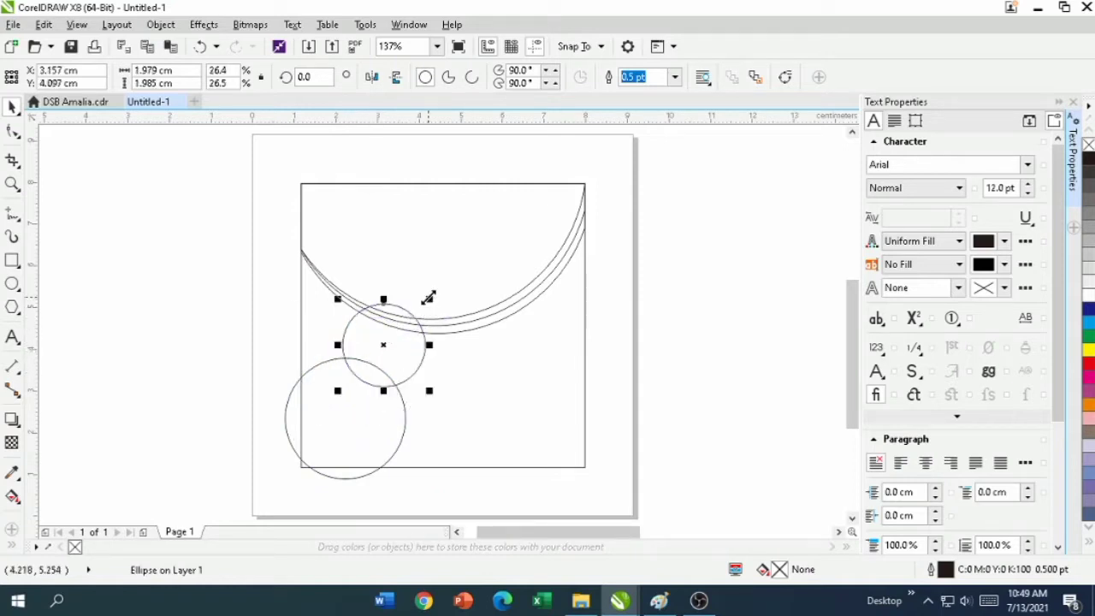
# Resize the duplicate circle to about 2.2 cm across and place it overlapping the larger circle and the curved bands.
pyautogui.moveTo(428, 297)
pyautogui.mouseDown()
pyautogui.moveTo(398, 343)
pyautogui.moveTo(445, 298)
pyautogui.mouseUp()
pyautogui.click(396, 412)
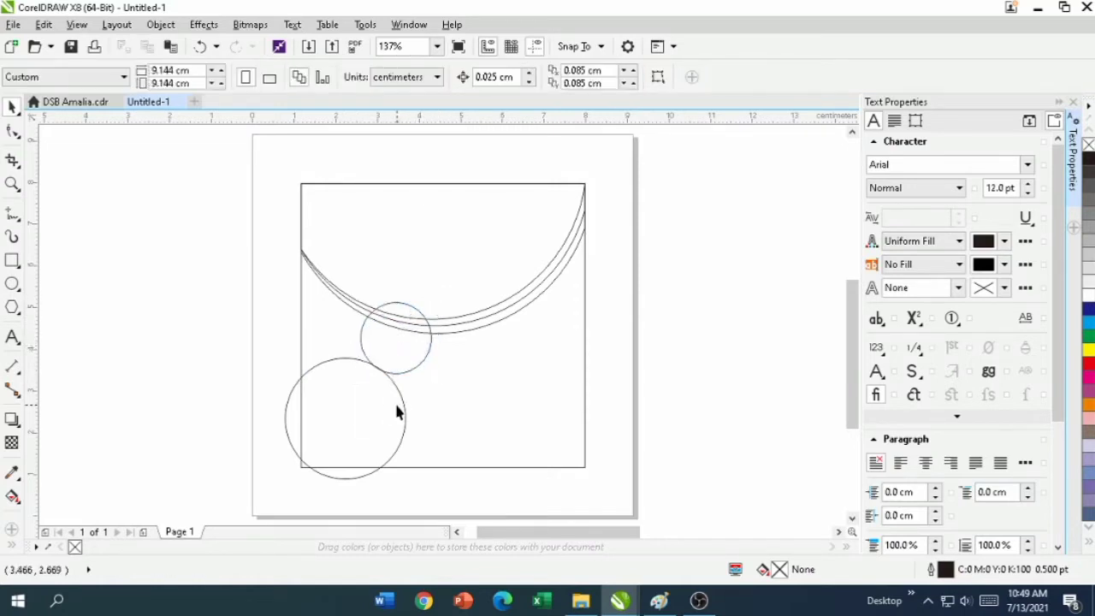
pyautogui.click(404, 406)
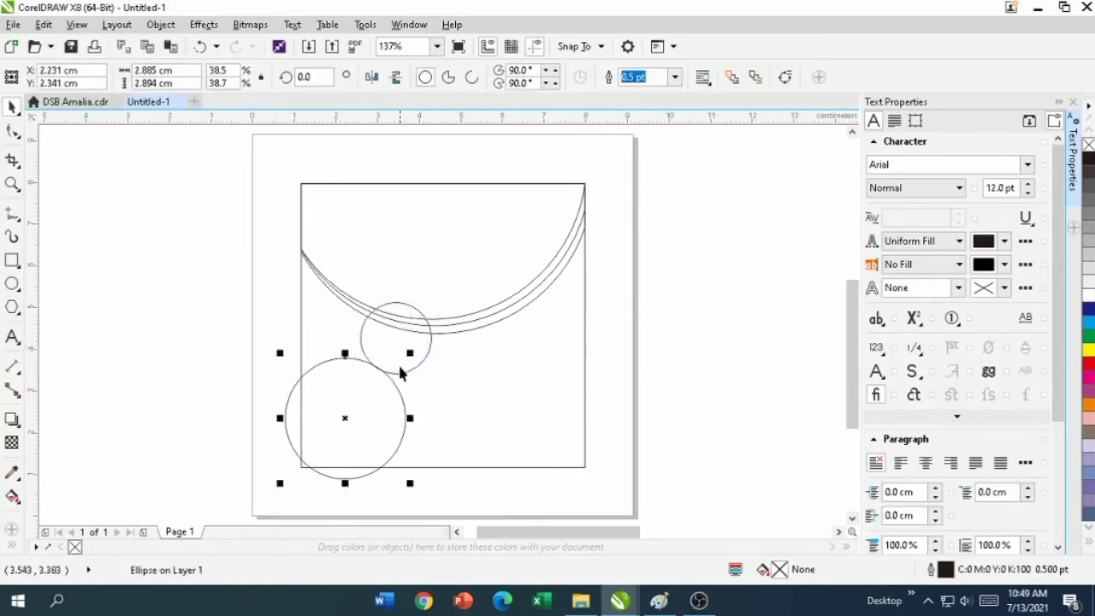
pyautogui.click(411, 371)
pyautogui.moveTo(439, 380); pyautogui.dragTo(451, 395)
pyautogui.moveTo(386, 338); pyautogui.dragTo(394, 359)
pyautogui.click(490, 398)
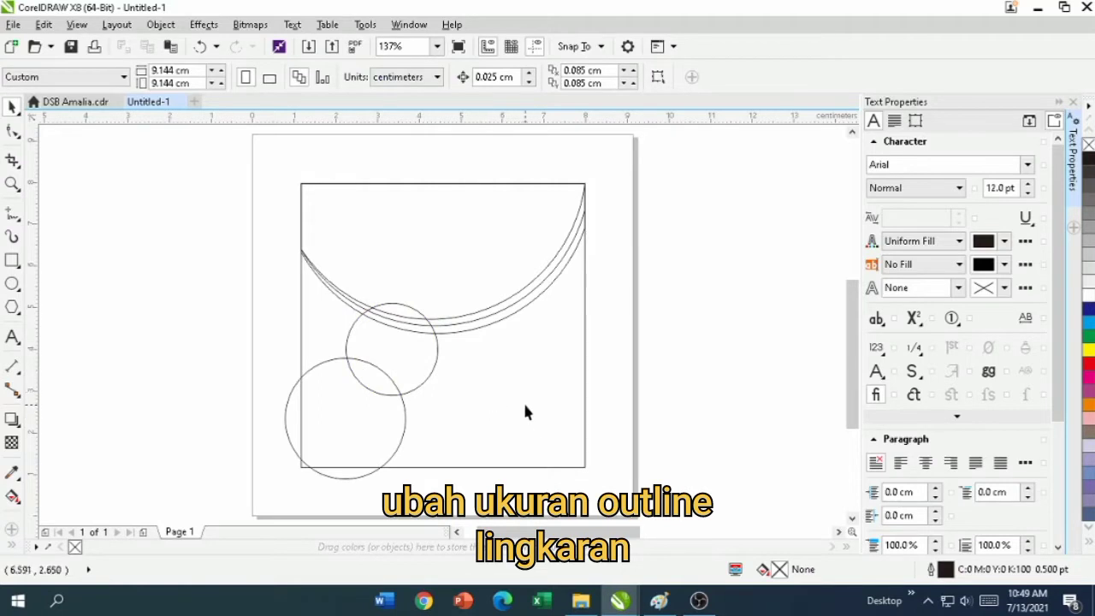
# Set the smaller circle's outline width to 3.0 pt.
pyautogui.scroll(-3, 488, 401)
pyautogui.scroll(5, 488, 400)
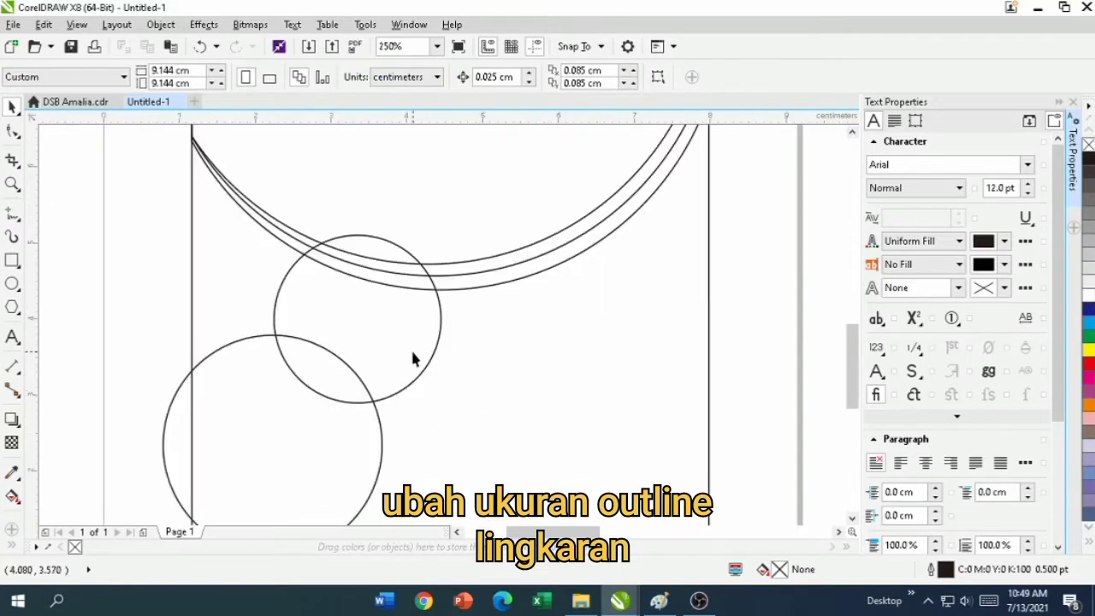
pyautogui.click(424, 374)
pyautogui.click(675, 77)
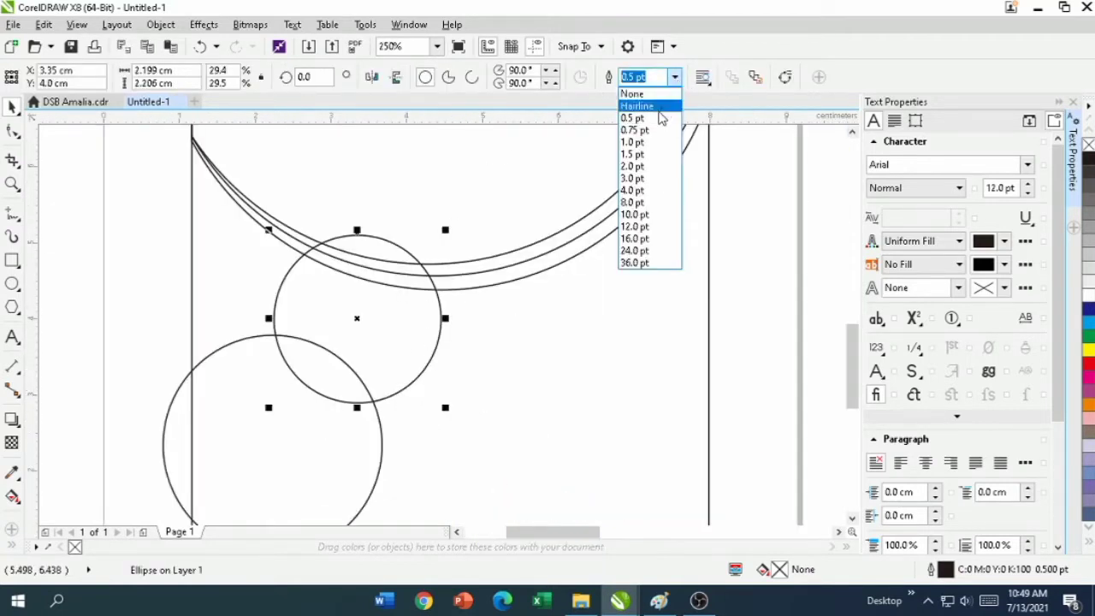
pyautogui.click(634, 178)
# Set the larger circle's outline width to 4.0 pt and deselect it.
pyautogui.click(382, 458)
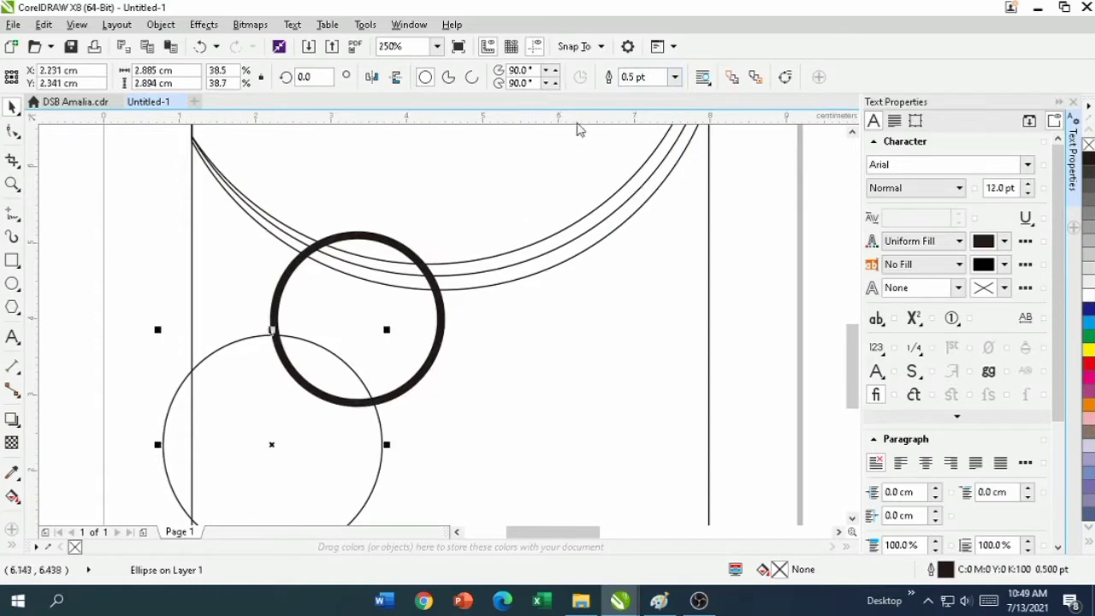
pyautogui.click(675, 77)
pyautogui.click(633, 189)
pyautogui.scroll(-1, 611, 206)
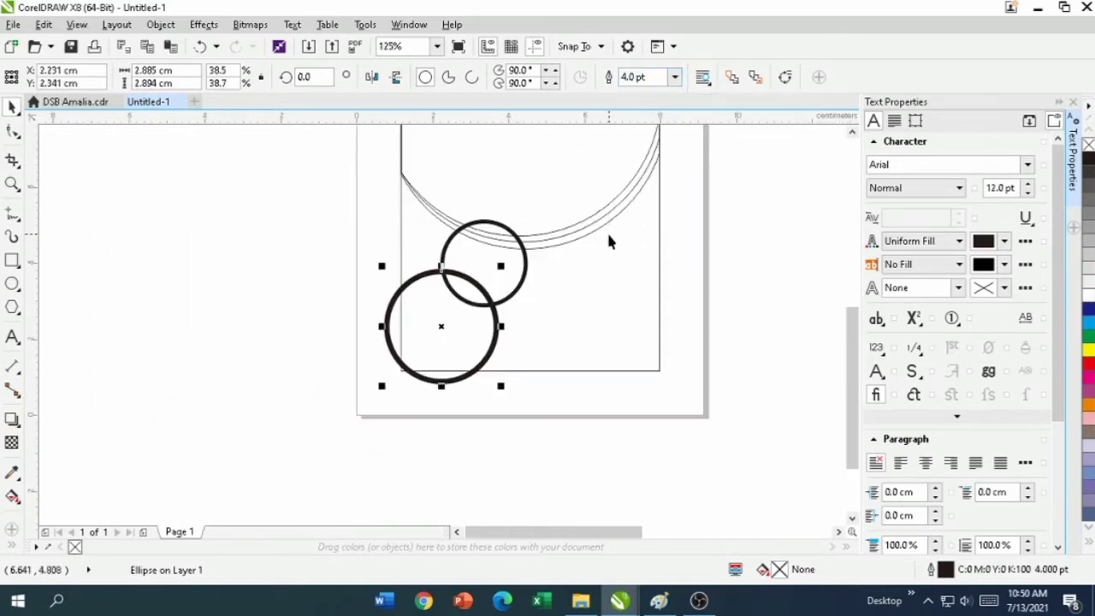
pyautogui.click(609, 233)
pyautogui.scroll(2, 707, 246)
pyautogui.scroll(-2, 707, 247)
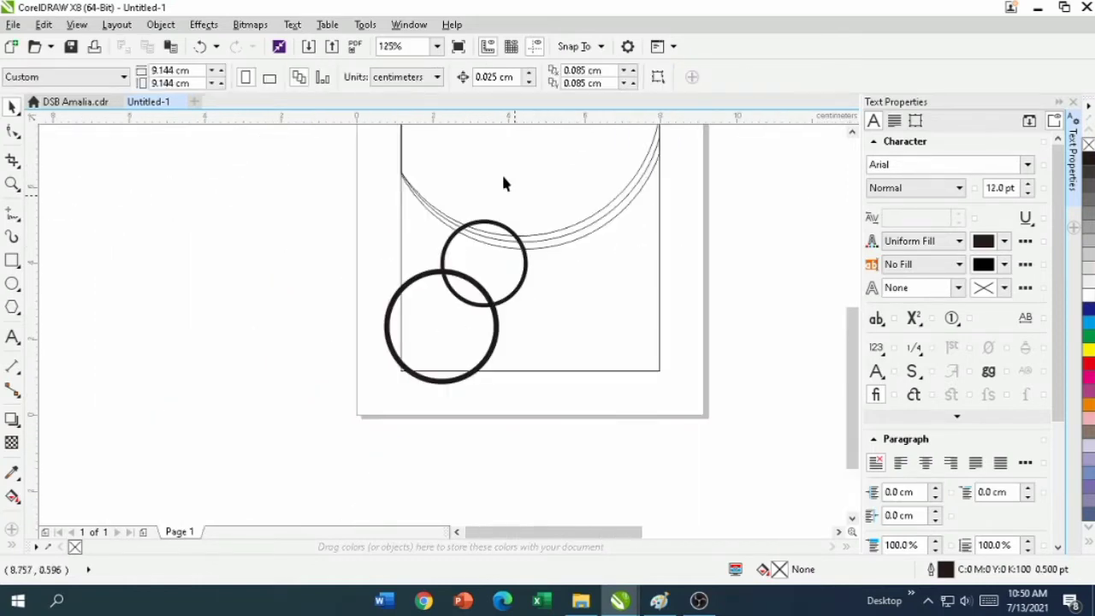
# Bring the carrot juice photo closer to the right side of the page.
pyautogui.click(437, 46)
pyautogui.click(436, 108)
pyautogui.moveTo(634, 532); pyautogui.dragTo(714, 532)
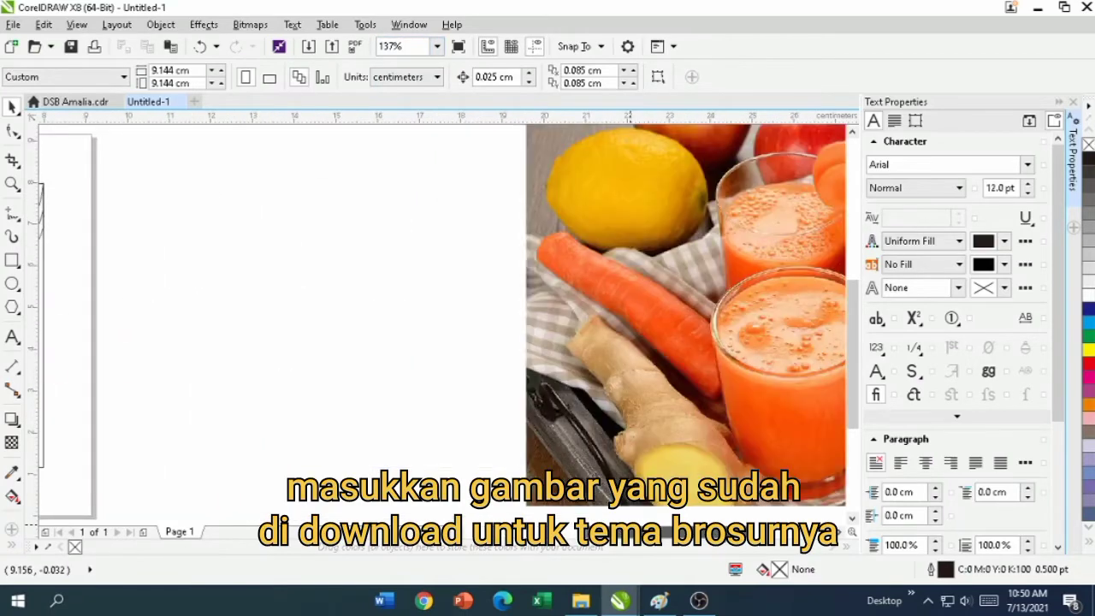
pyautogui.scroll(-1, 696, 386)
pyautogui.click(762, 347)
pyautogui.moveTo(762, 348); pyautogui.dragTo(592, 367)
pyautogui.scroll(2, 541, 368)
# PowerClip the carrot juice photo inside the innermost curved piece of the square and check its edge along the bands.
pyautogui.rightClick(594, 326)
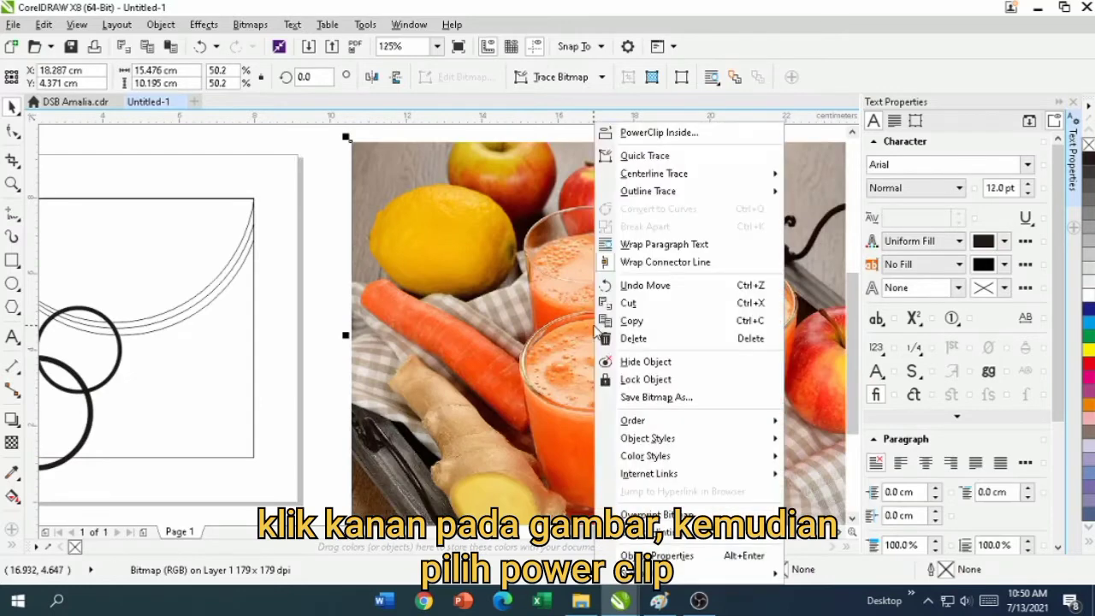
pyautogui.click(632, 132)
pyautogui.moveTo(553, 532); pyautogui.dragTo(477, 532)
pyautogui.click(539, 291)
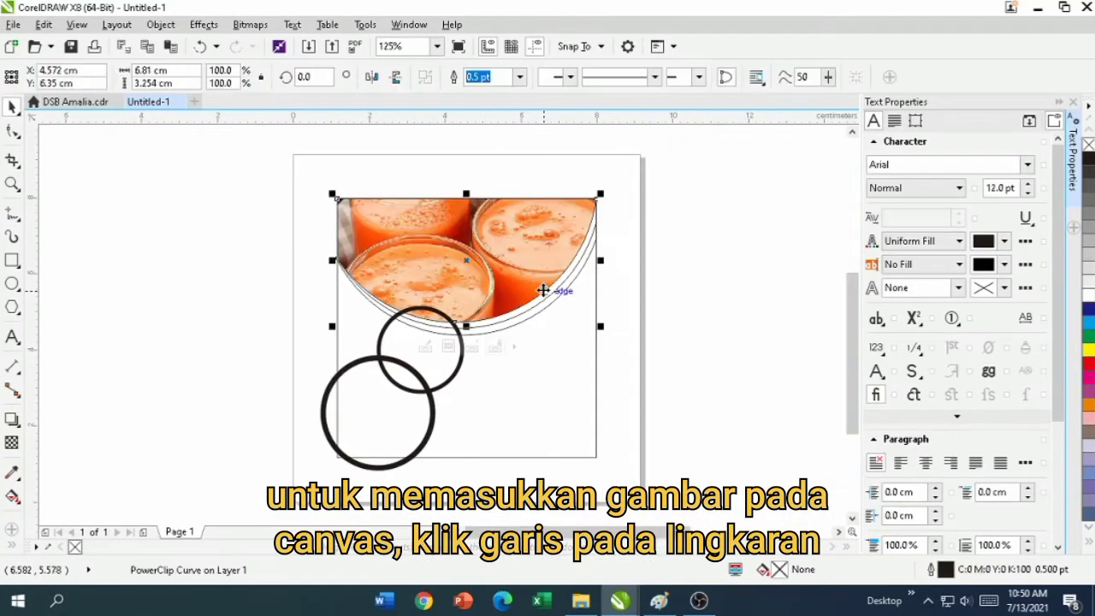
pyautogui.press('Escape')
pyautogui.scroll(3, 519, 286)
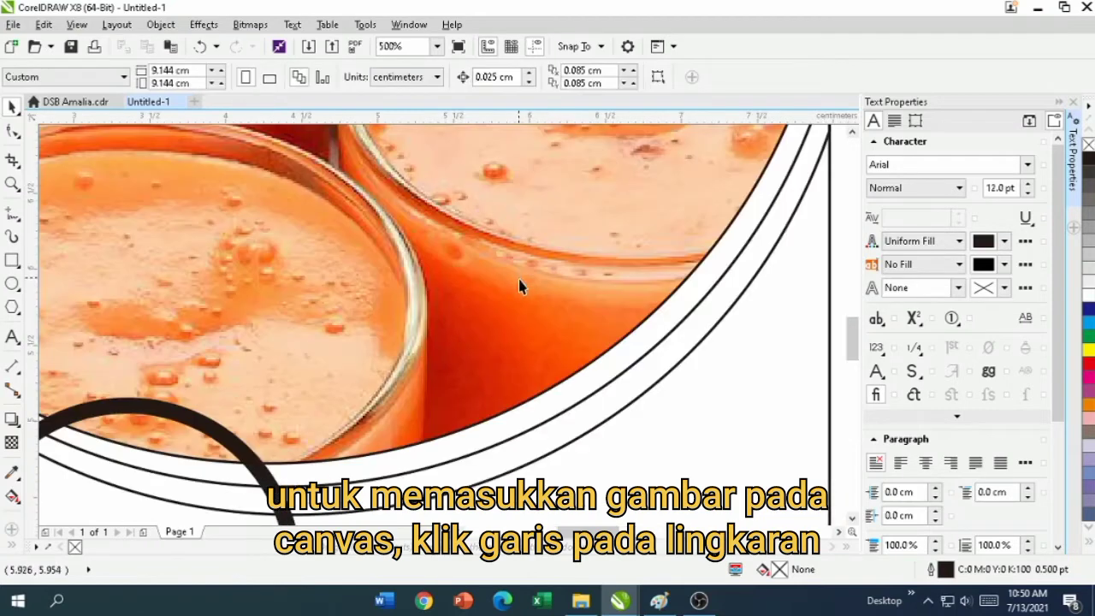
pyautogui.click(576, 371)
pyautogui.scroll(-2, 576, 372)
pyautogui.click(590, 395)
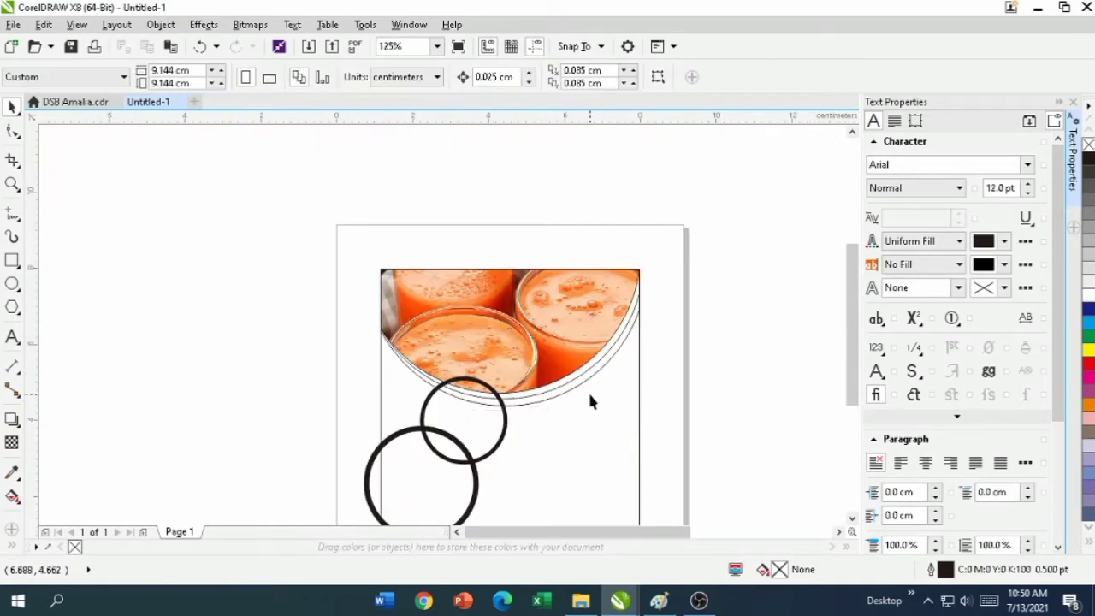
# Move the pineapple drink photo next to the right edge of the page.
pyautogui.scroll(-1, 693, 367)
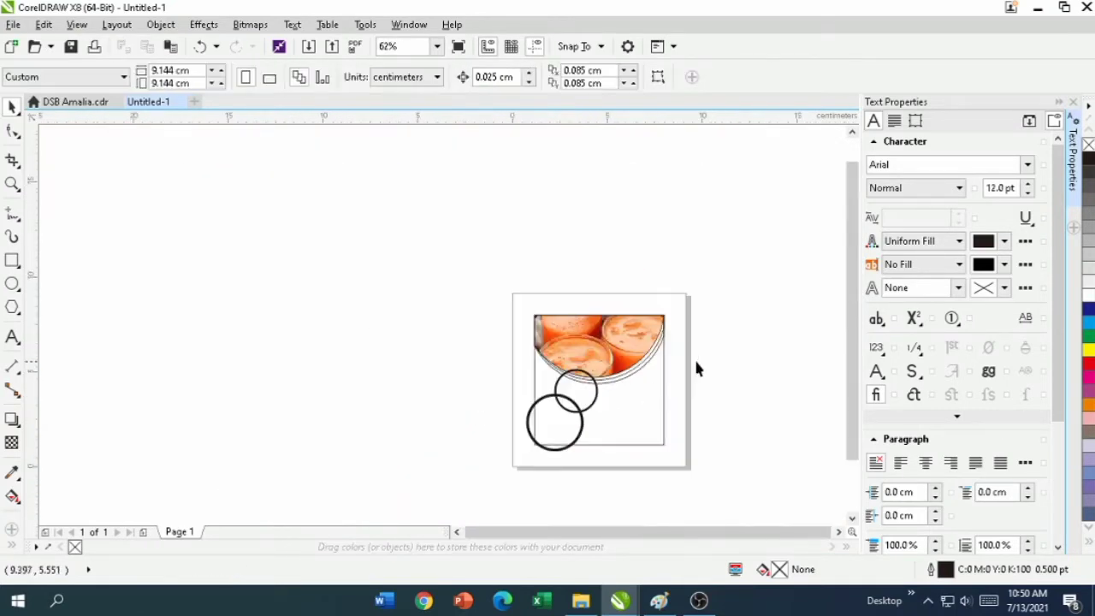
pyautogui.scroll(3, 697, 368)
pyautogui.scroll(-3, 709, 447)
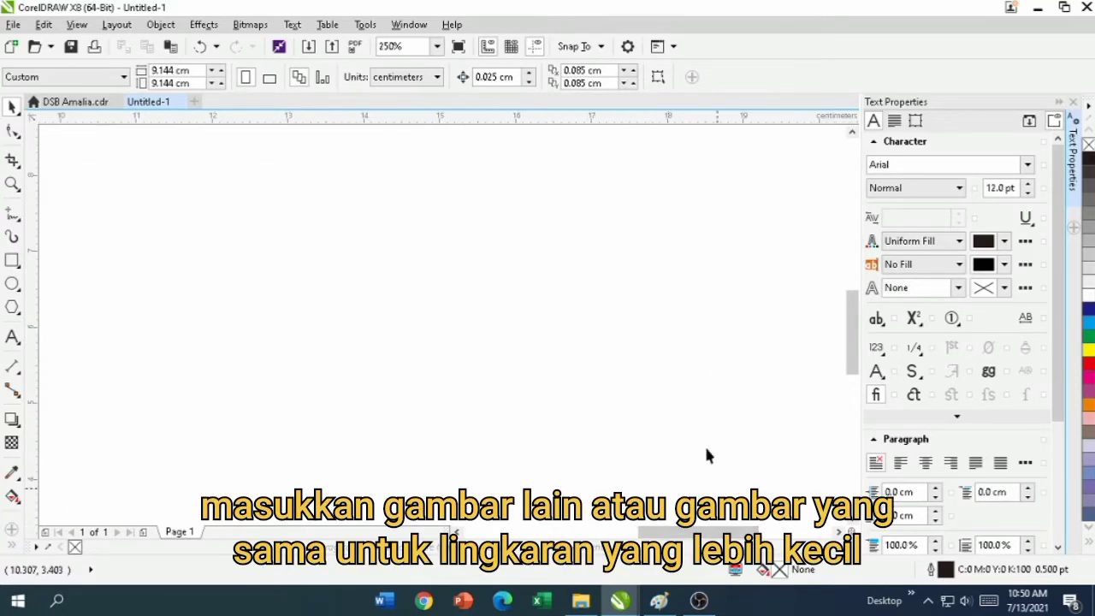
pyautogui.moveTo(818, 212); pyautogui.dragTo(601, 359)
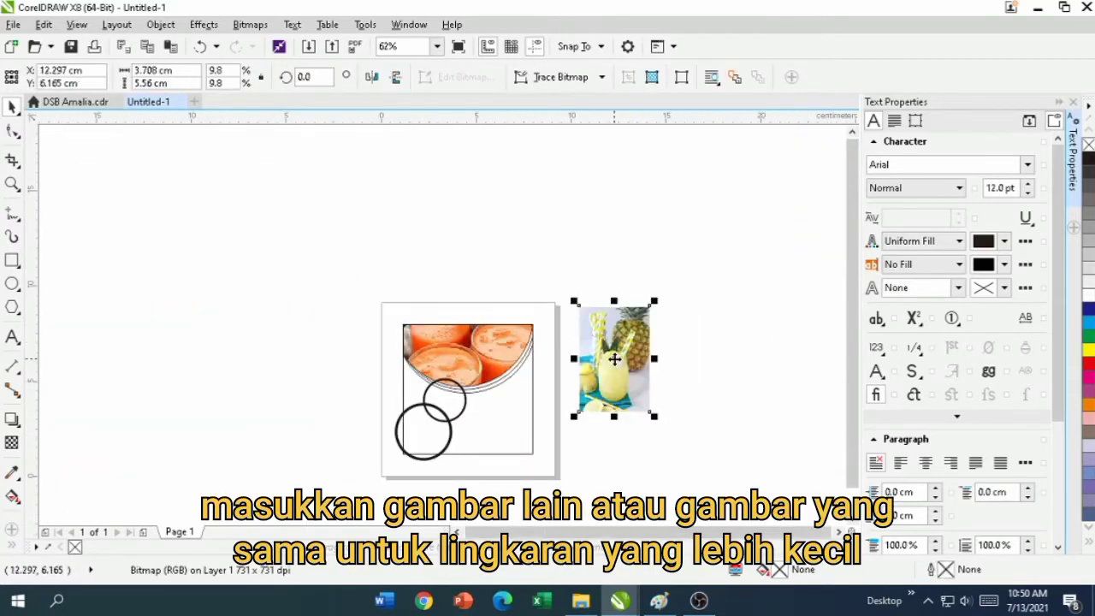
# PowerClip the pineapple drink photo inside the smaller circle.
pyautogui.scroll(3, 594, 365)
pyautogui.rightClick(591, 366)
pyautogui.click(596, 130)
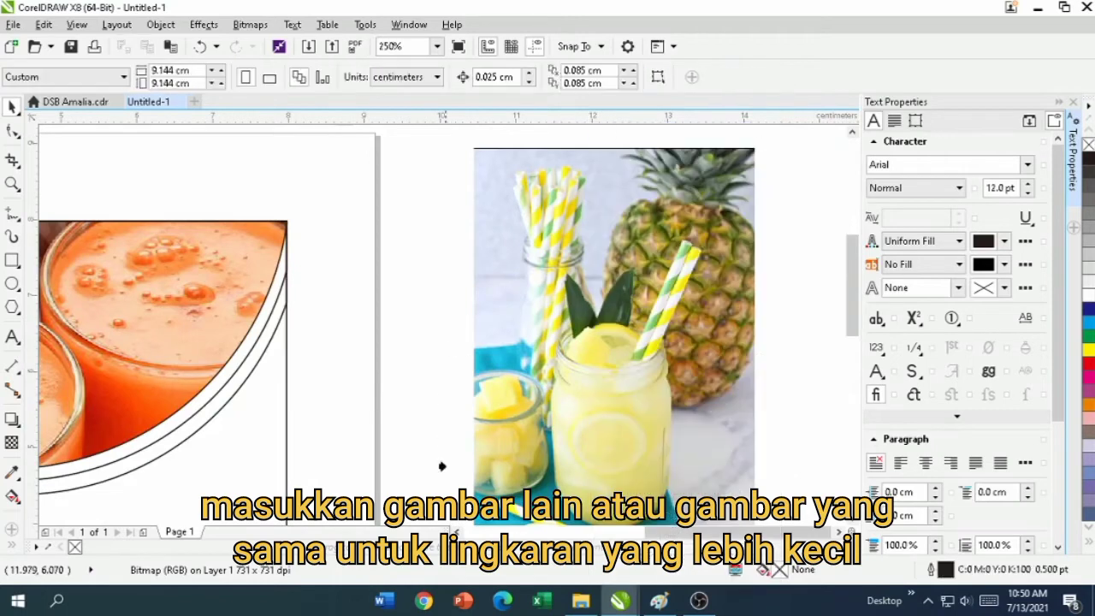
pyautogui.scroll(-3, 531, 346)
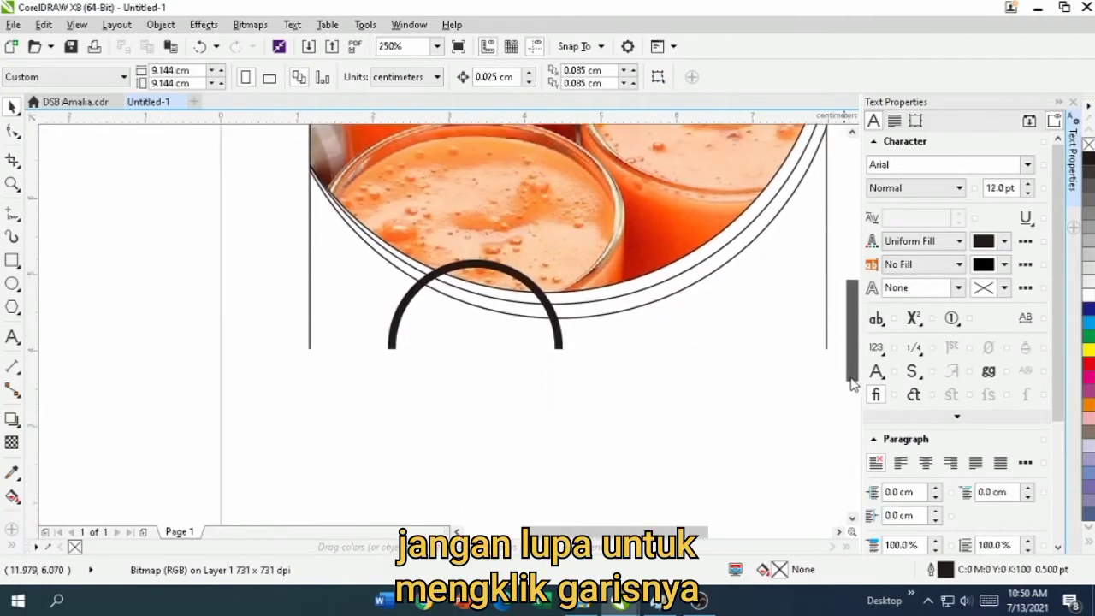
pyautogui.click(540, 346)
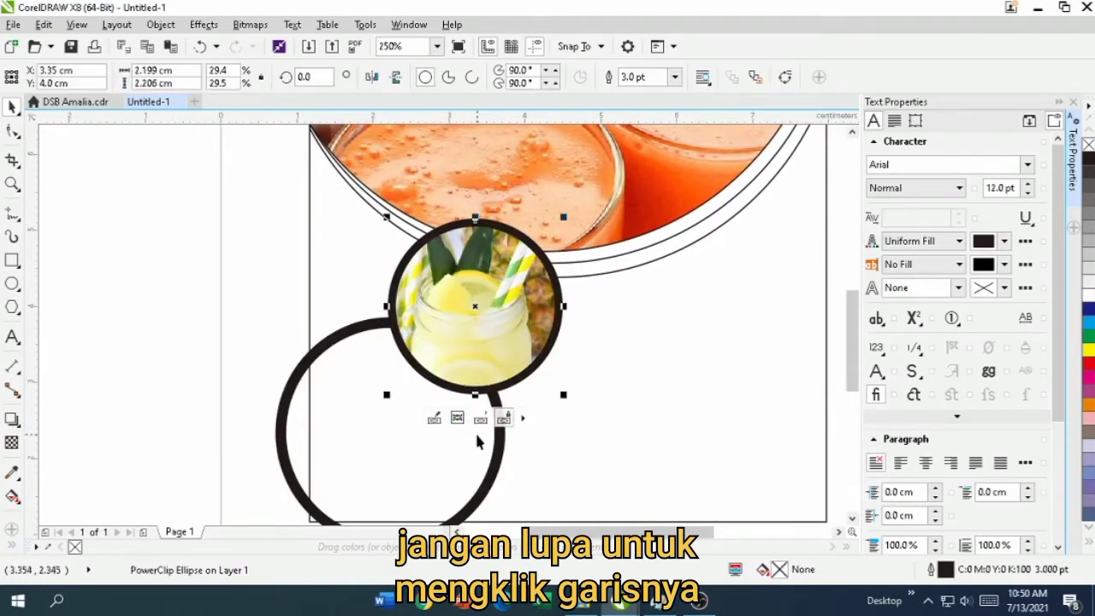
pyautogui.scroll(-3, 475, 308)
pyautogui.scroll(3, 475, 309)
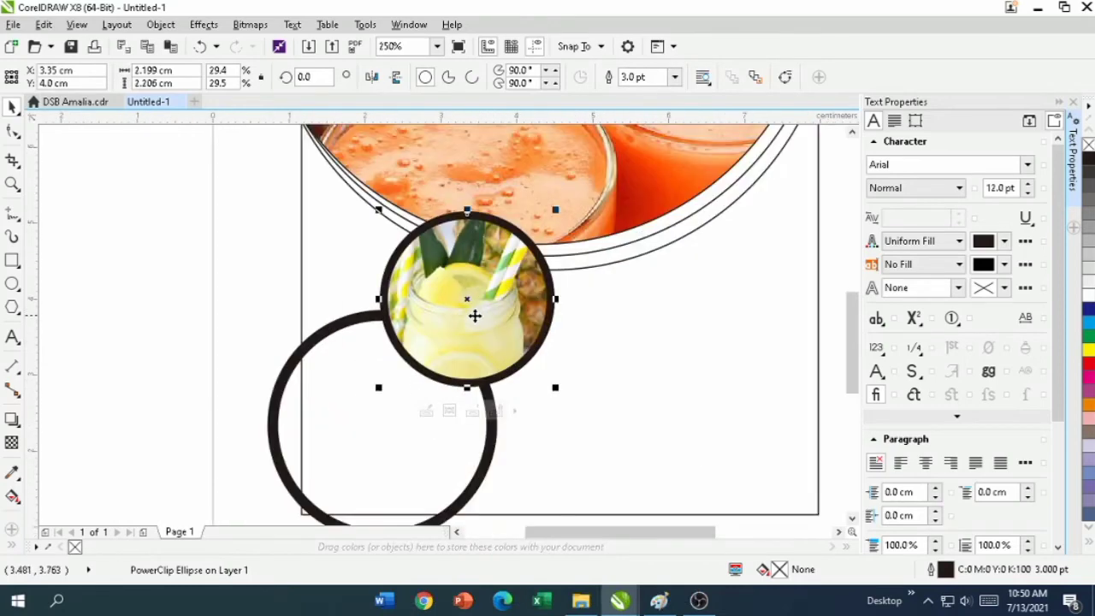
# Try duplicating the photo-filled small circle over the larger circle, and undo the duplication.
pyautogui.moveTo(465, 300); pyautogui.dragTo(379, 414)
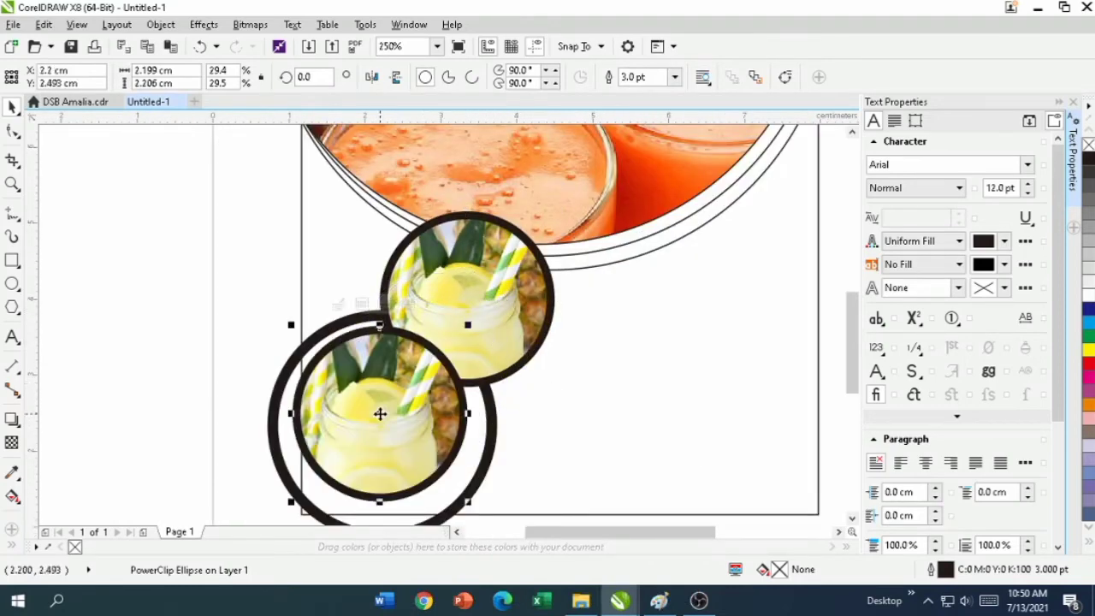
pyautogui.click(200, 47)
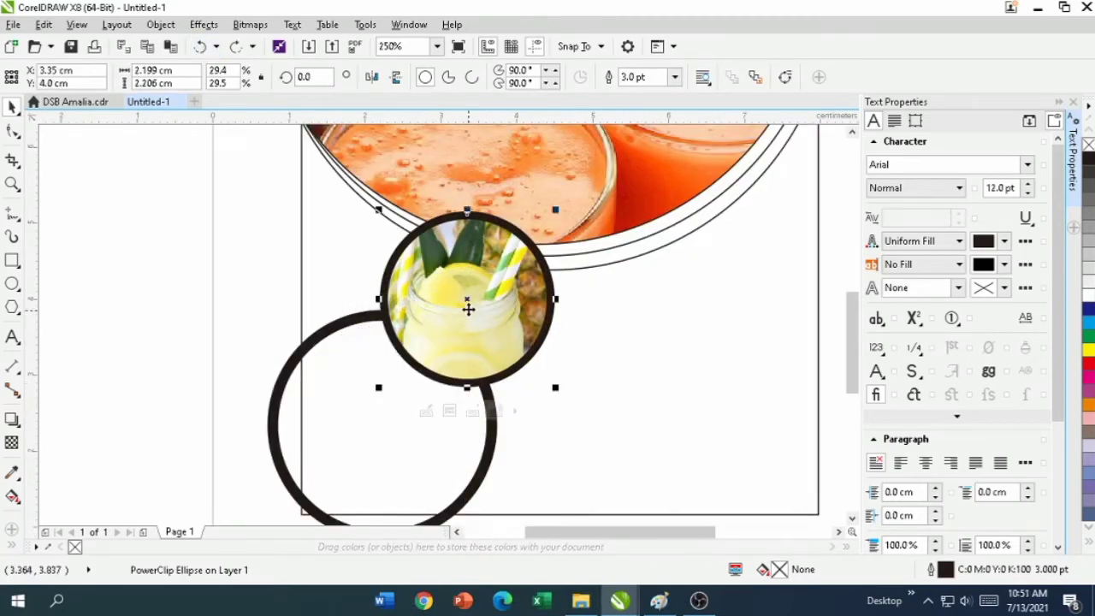
# Duplicate the pineapple photo within the small circle's PowerClip contents, copy the duplicate, and finish editing the contents.
pyautogui.click(426, 412)
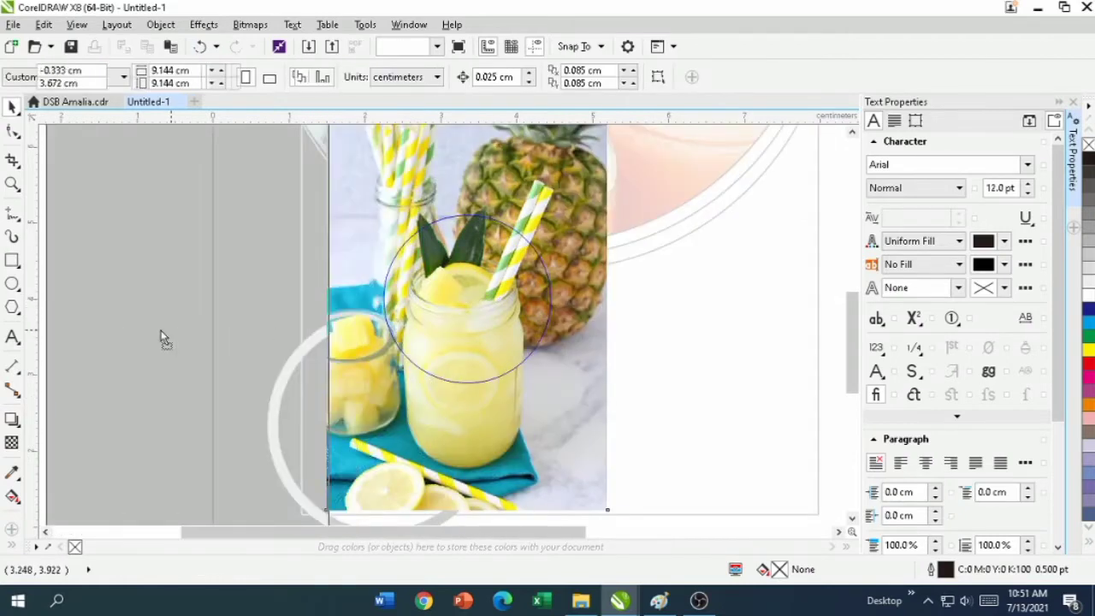
pyautogui.click(439, 403)
pyautogui.click(467, 412)
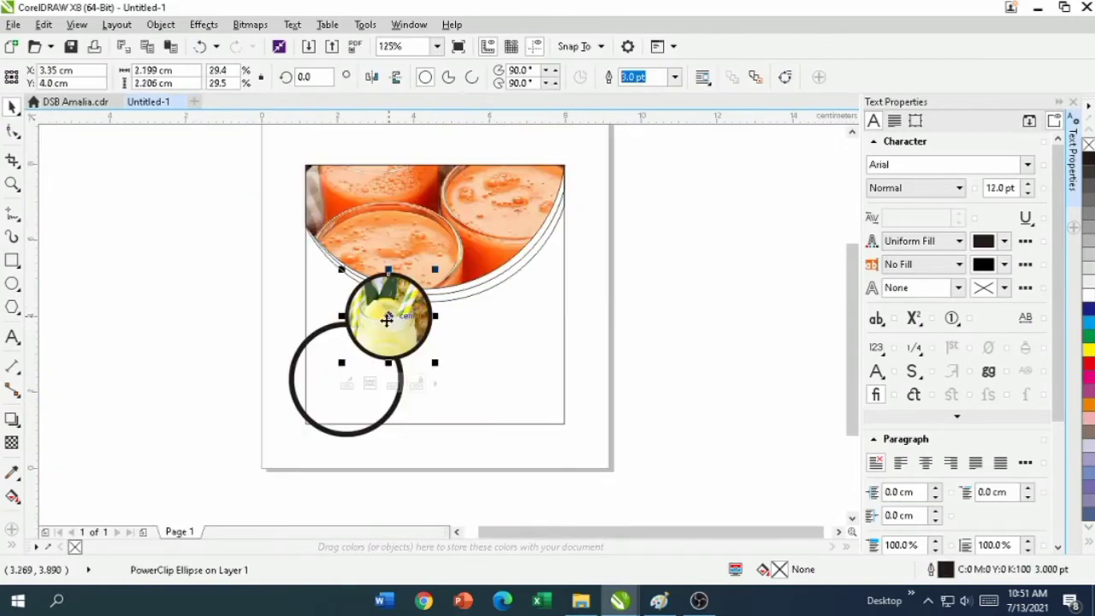
pyautogui.doubleClick(388, 318)
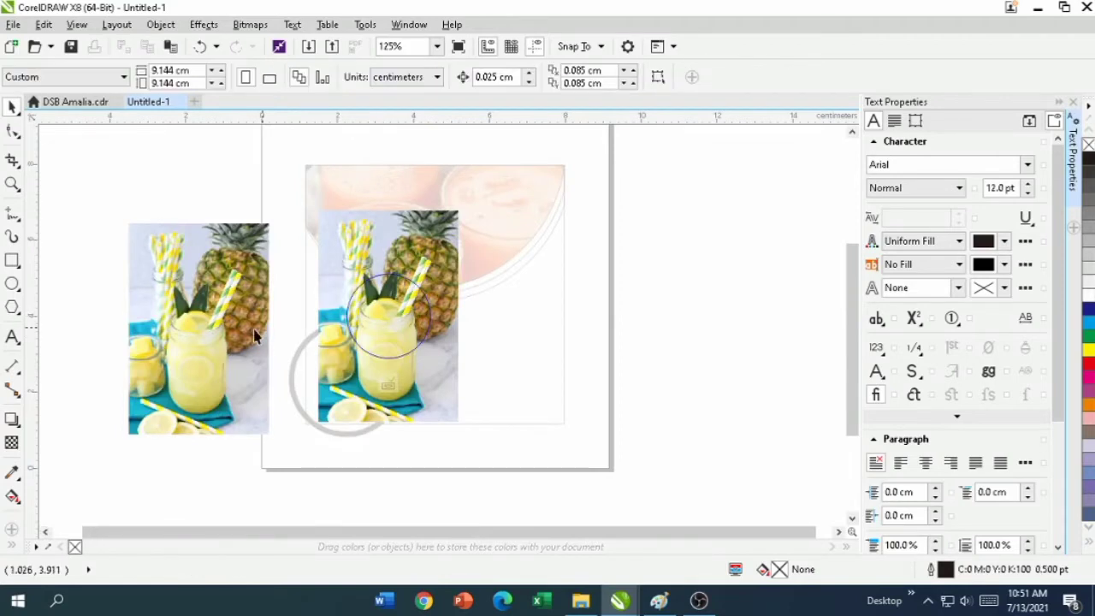
pyautogui.rightClick(246, 333)
pyautogui.click(278, 322)
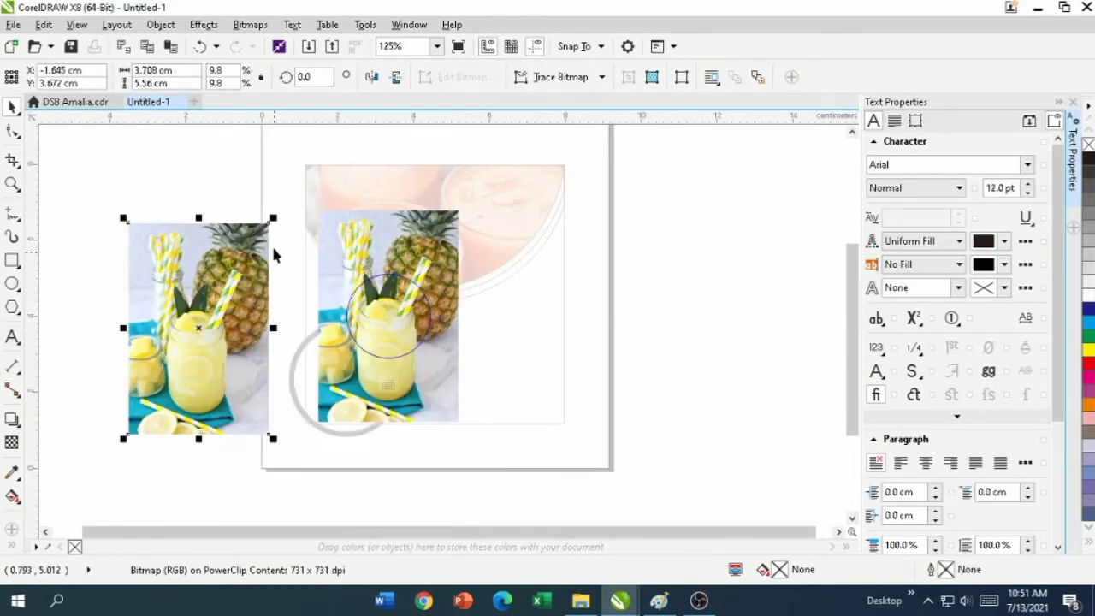
pyautogui.click(389, 385)
# Paste the copied pineapple photo onto the page and move it to the left of the larger circle.
pyautogui.scroll(-5, 434, 347)
pyautogui.scroll(3, 441, 347)
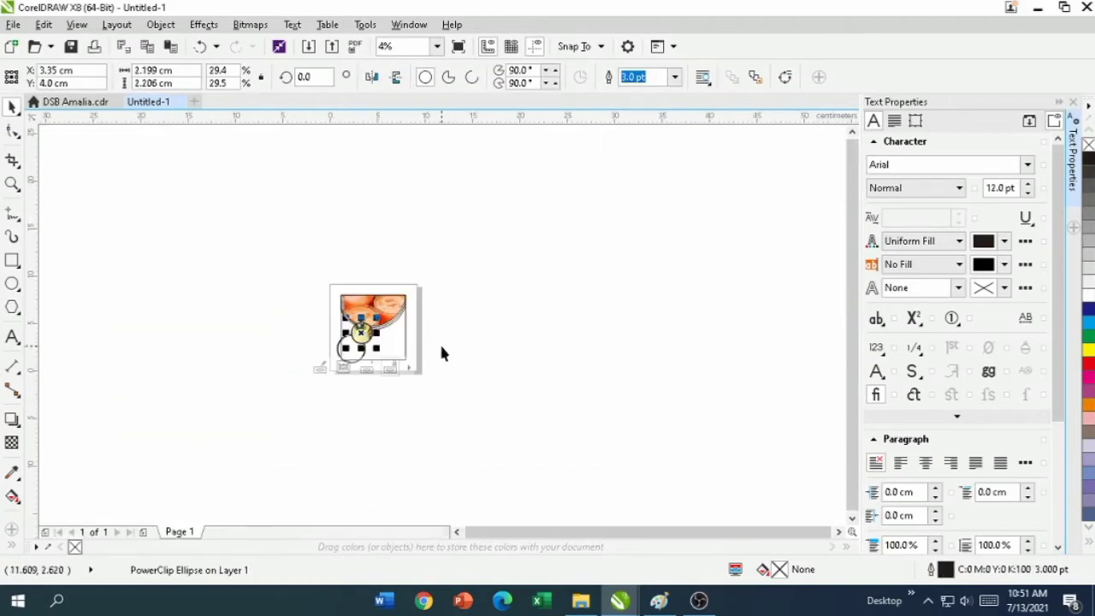
pyautogui.scroll(4, 442, 353)
pyautogui.scroll(-2, 350, 325)
pyautogui.scroll(1, 274, 425)
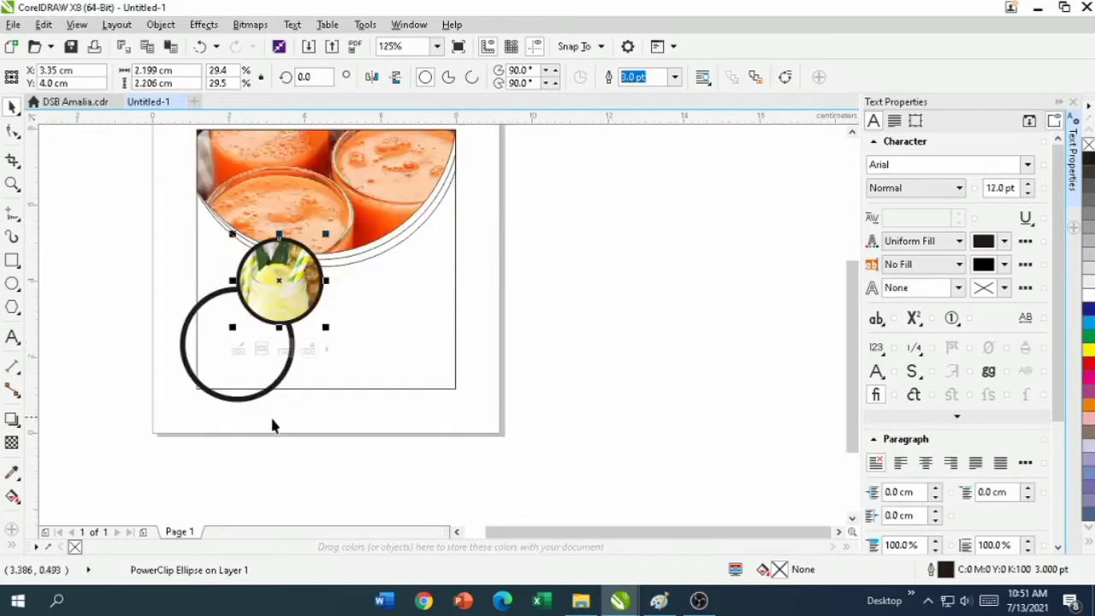
pyautogui.click(413, 306)
pyautogui.click(605, 375)
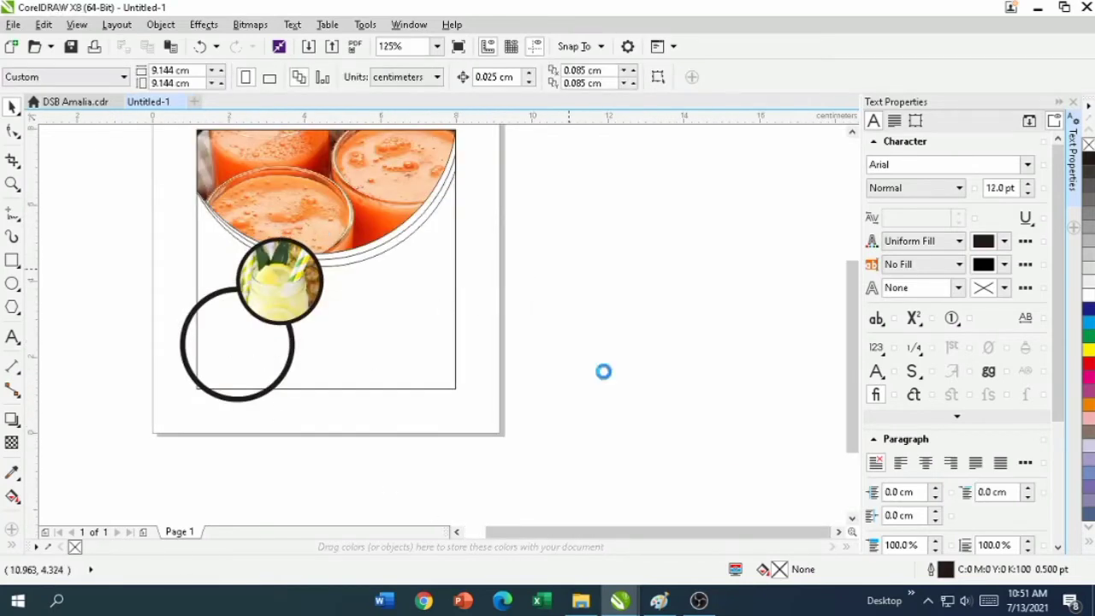
pyautogui.scroll(-2, 483, 343)
pyautogui.scroll(2, 482, 343)
pyautogui.moveTo(322, 328); pyautogui.dragTo(264, 330)
# PowerClip the pasted pineapple photo inside the larger circle.
pyautogui.rightClick(245, 300)
pyautogui.click(307, 176)
pyautogui.click(404, 353)
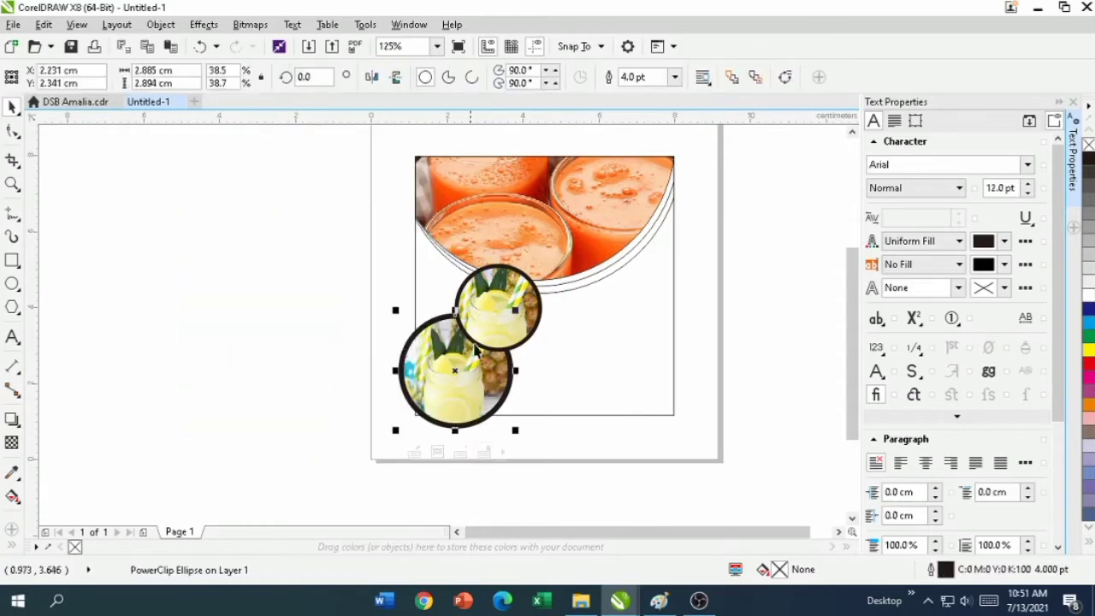
pyautogui.click(524, 385)
# Edit the larger circle's PowerClip contents, shrinking the pineapple photo slightly and moving it up, and finish editing.
pyautogui.scroll(2, 484, 387)
pyautogui.click(459, 379)
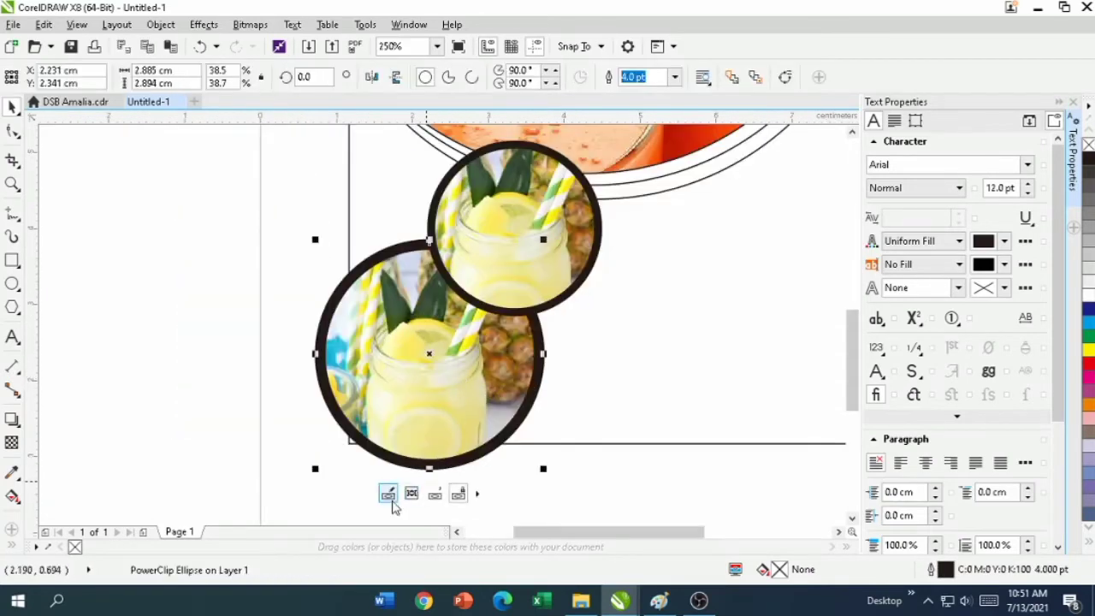
pyautogui.click(390, 497)
pyautogui.scroll(-2, 484, 486)
pyautogui.click(516, 499)
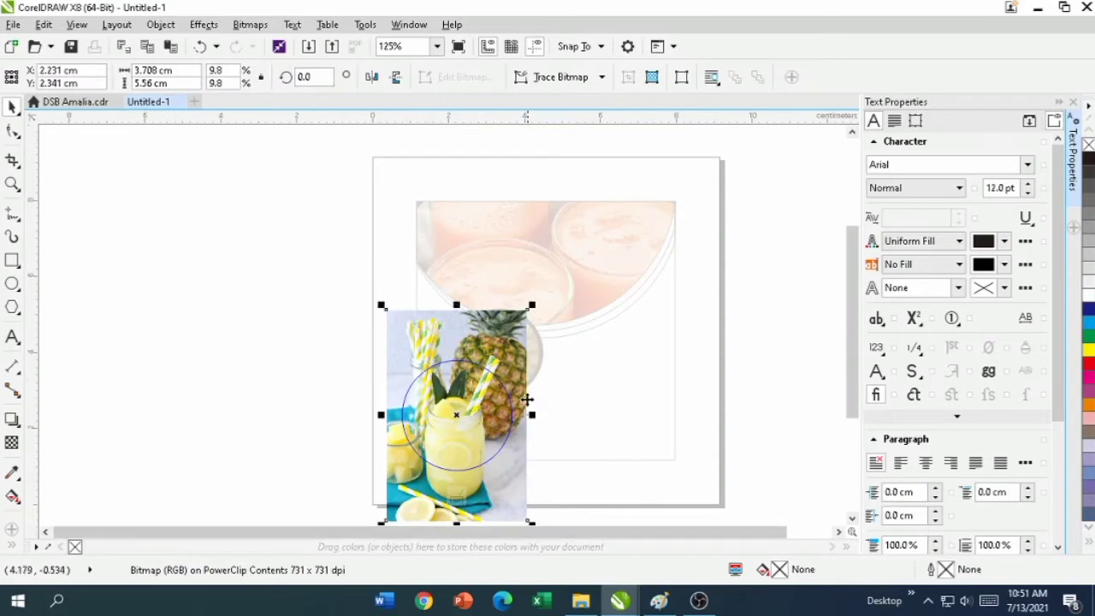
pyautogui.moveTo(531, 306); pyautogui.dragTo(518, 323)
pyautogui.moveTo(459, 431); pyautogui.dragTo(464, 394)
pyautogui.click(459, 498)
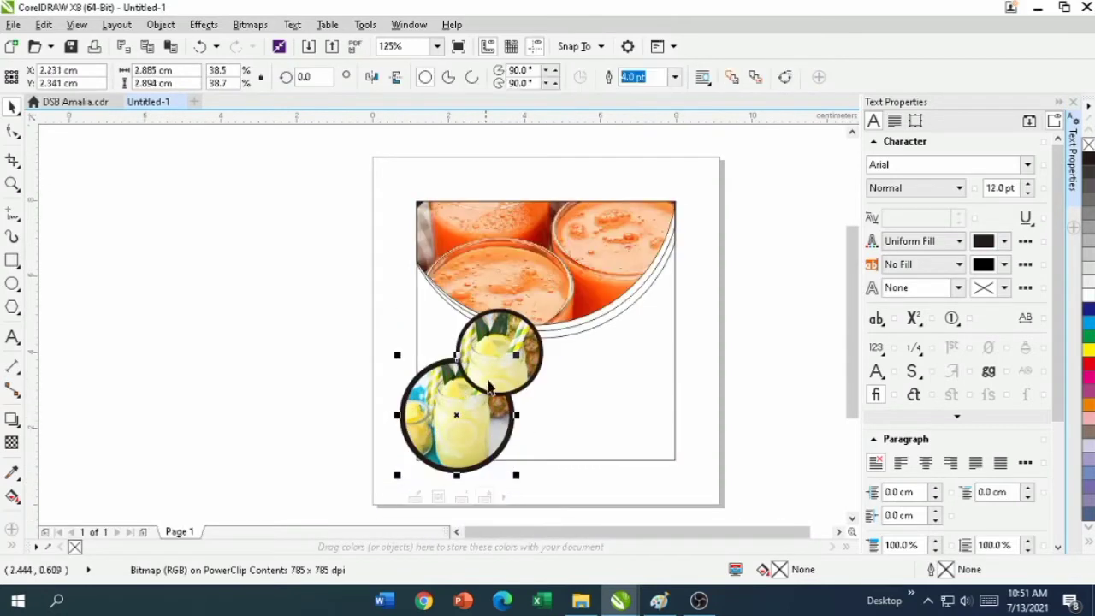
# Edit the small circle's PowerClip contents, shrinking the pineapple photo slightly and moving it up, and finish editing.
pyautogui.click(490, 368)
pyautogui.click(458, 421)
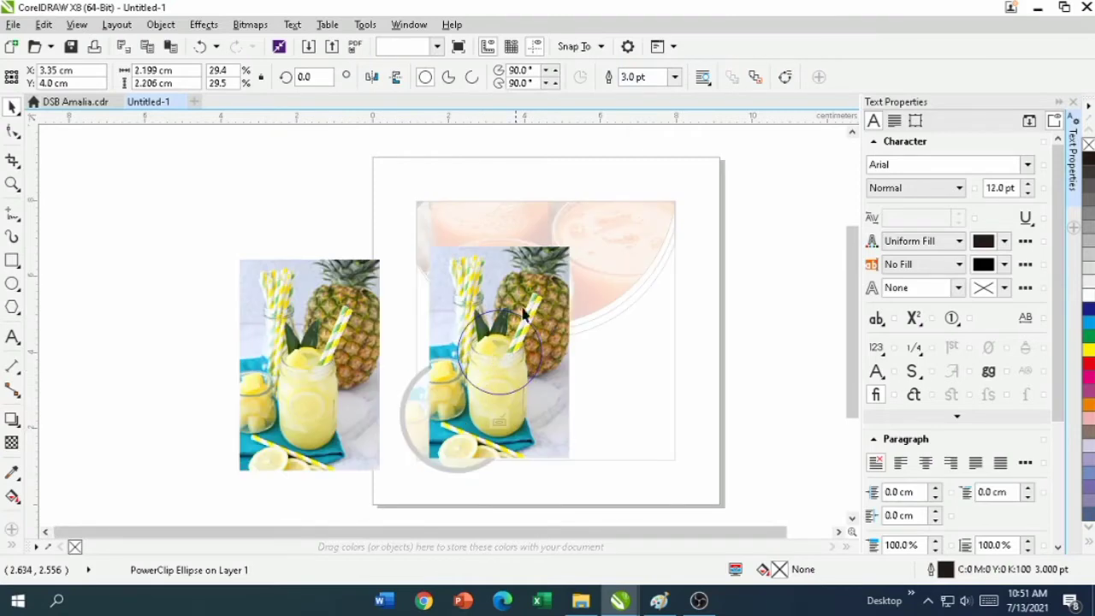
pyautogui.click(570, 246)
pyautogui.moveTo(569, 245); pyautogui.dragTo(551, 277)
pyautogui.moveTo(494, 369); pyautogui.dragTo(502, 336)
pyautogui.click(501, 422)
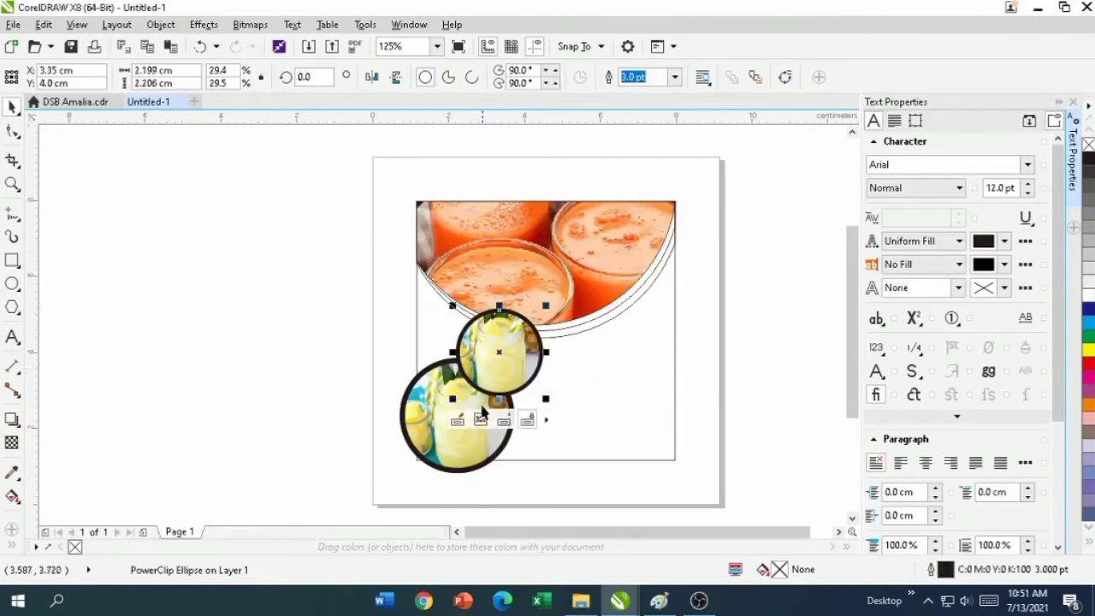
# Reopen the small circle's PowerClip contents, adjust the pineapple photo to about 3.11 × 4.66 cm, and finish editing.
pyautogui.click(482, 414)
pyautogui.click(499, 342)
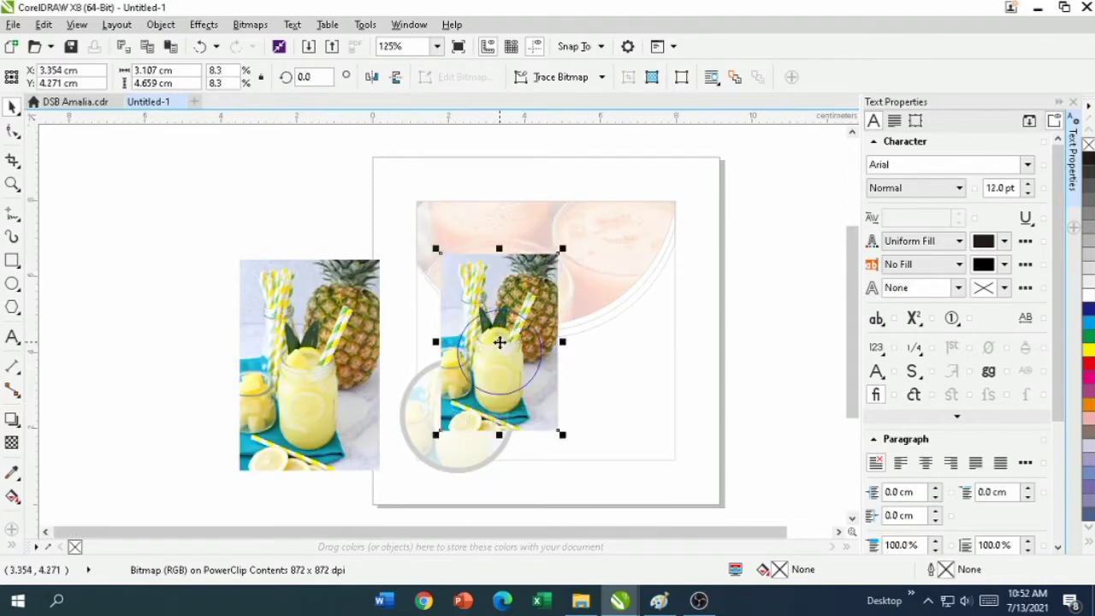
pyautogui.click(490, 421)
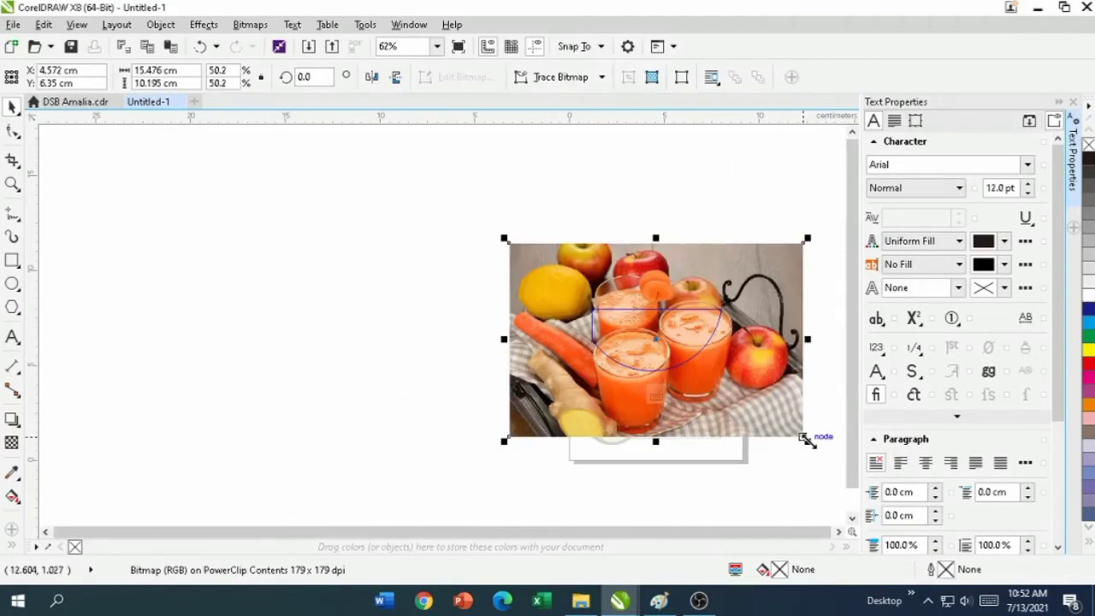
# Shrink the carrot juice photo in the curved area's PowerClip to about 7.63 × 5.02 cm, reposition it over the curve, and finish editing.
pyautogui.moveTo(804, 438); pyautogui.dragTo(655, 328)
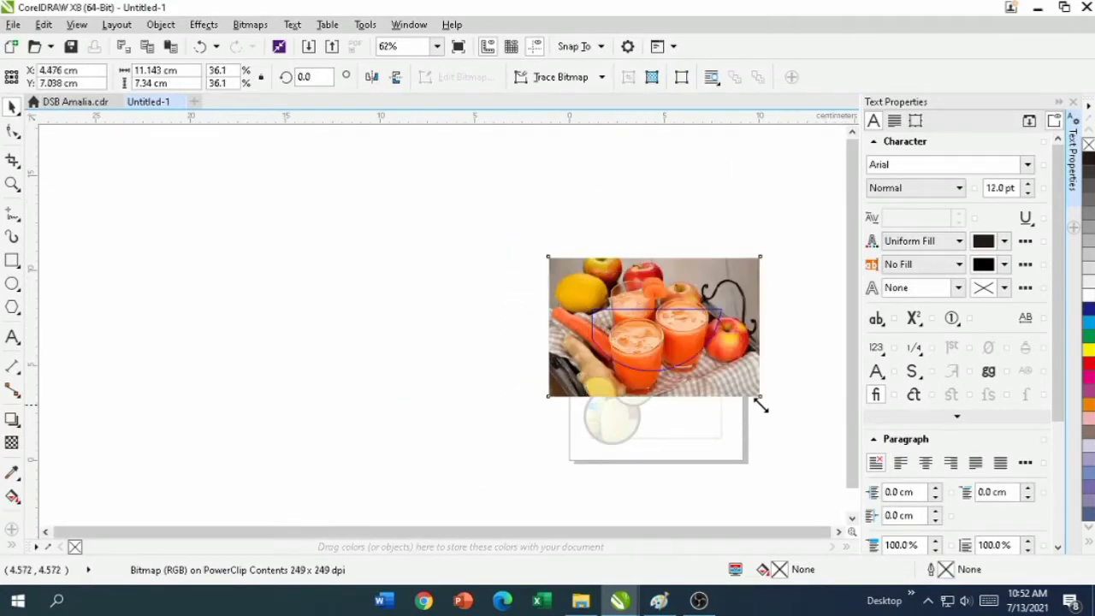
pyautogui.moveTo(760, 404); pyautogui.dragTo(725, 374)
pyautogui.moveTo(641, 318); pyautogui.dragTo(671, 334)
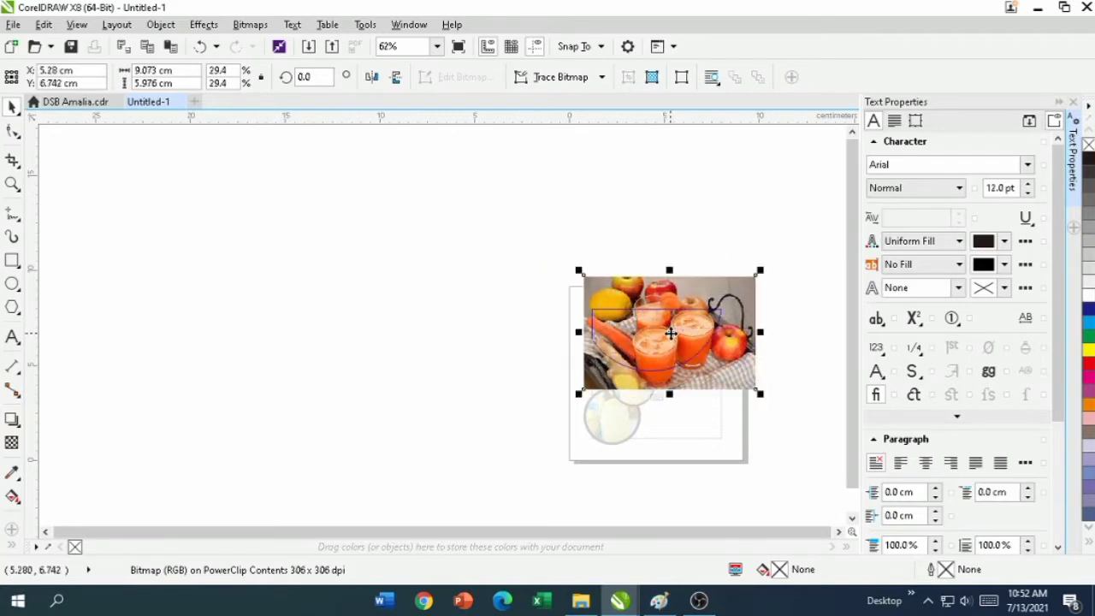
pyautogui.moveTo(749, 389); pyautogui.dragTo(701, 386)
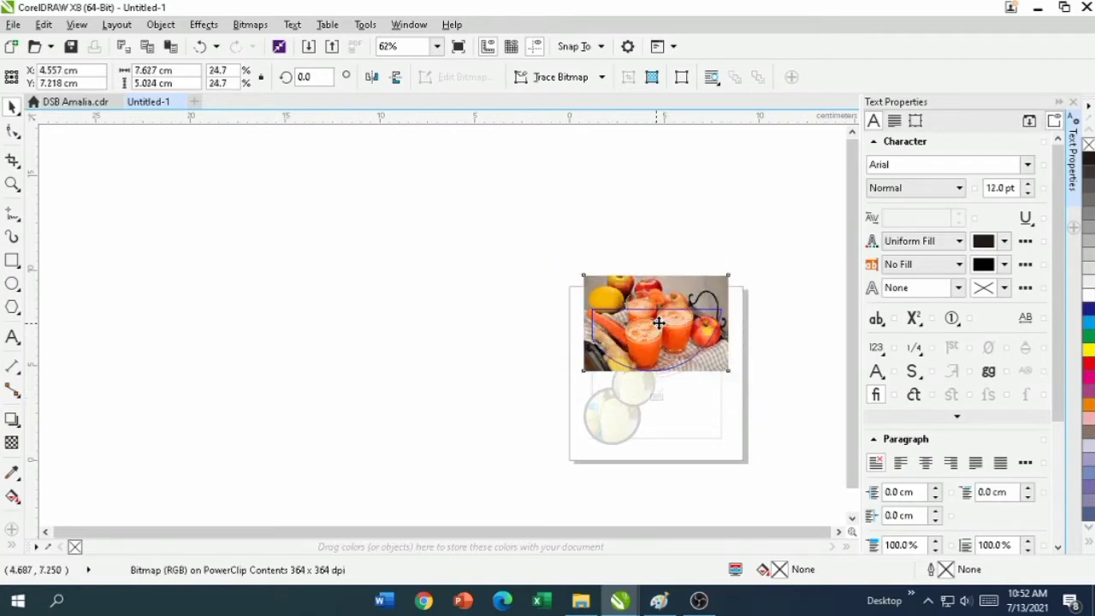
pyautogui.moveTo(660, 321); pyautogui.dragTo(657, 339)
pyautogui.click(657, 396)
# Reopen the curved area's PowerClip contents, shrink the juice photo to about 7.36 × 4.85 cm, nudge it down and right, and finish editing.
pyautogui.scroll(2, 712, 381)
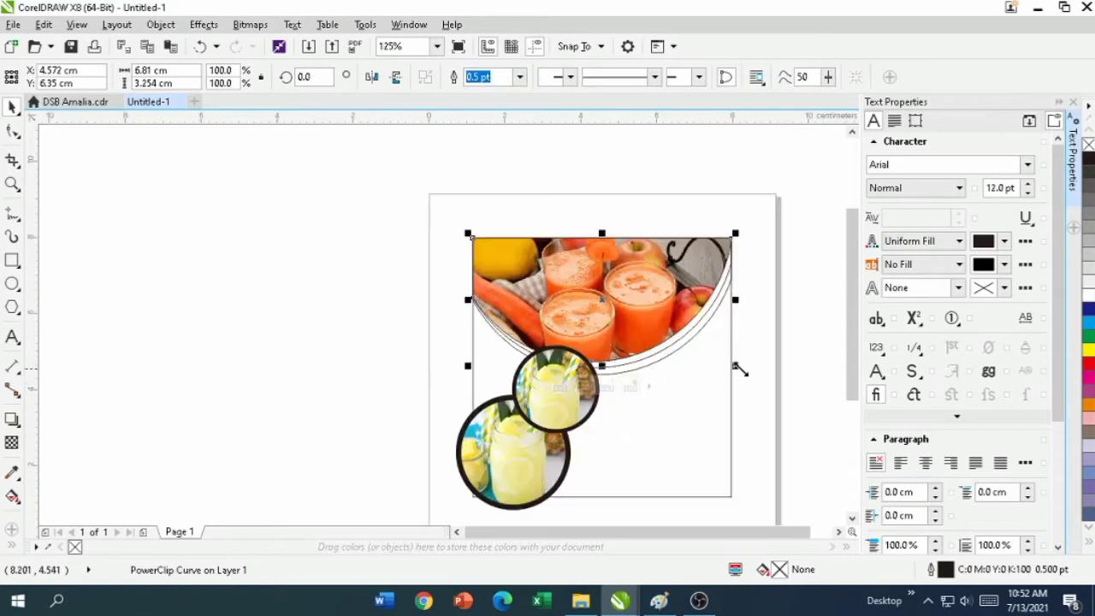
pyautogui.scroll(-1, 753, 372)
pyautogui.click(665, 314)
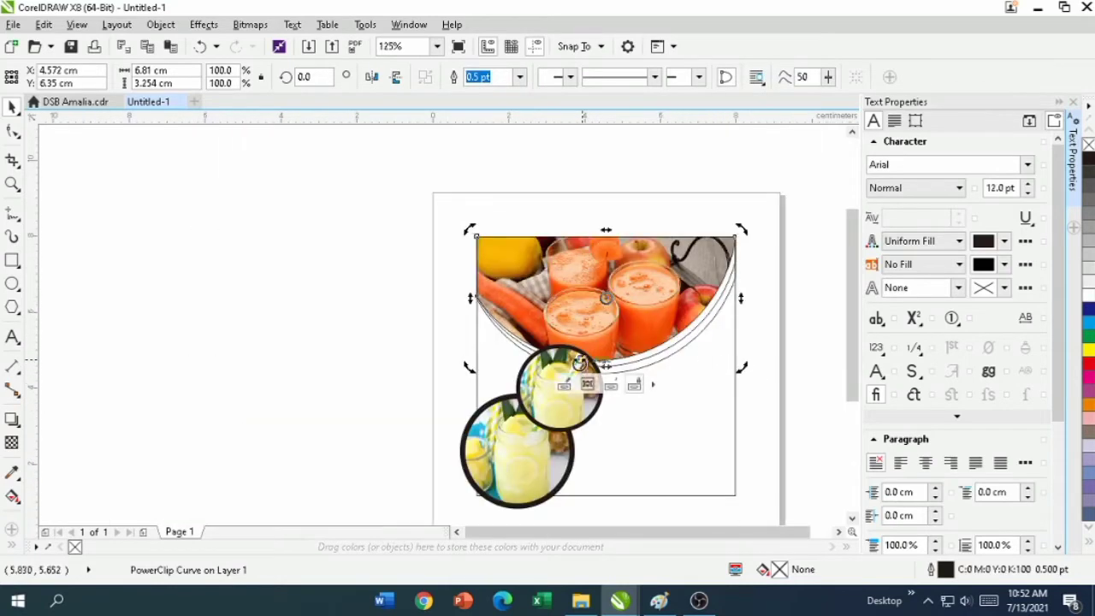
pyautogui.click(565, 386)
pyautogui.click(640, 333)
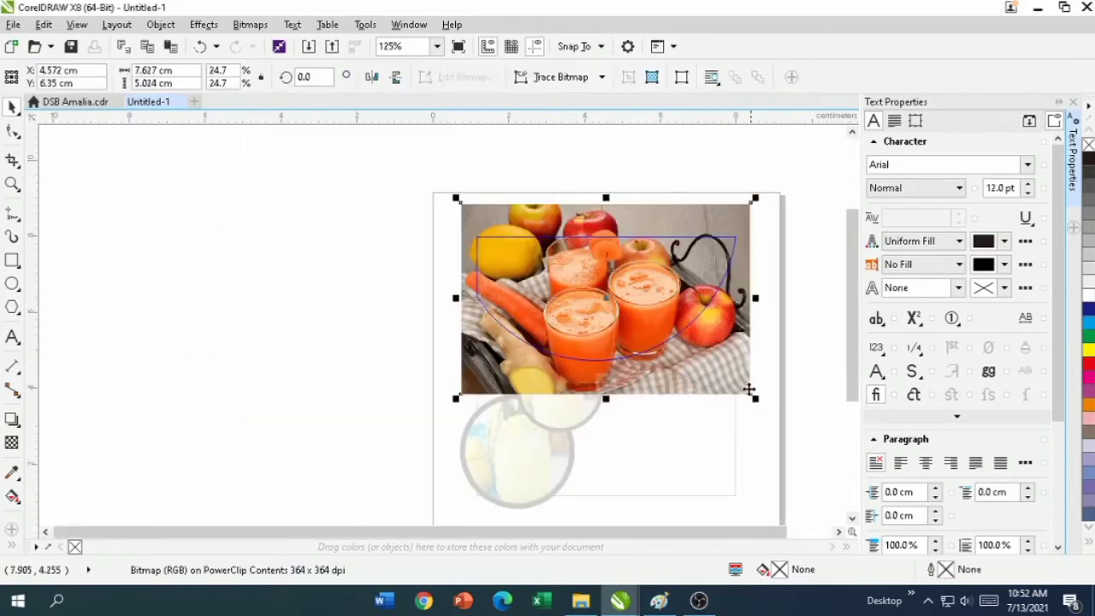
pyautogui.moveTo(752, 395); pyautogui.dragTo(742, 391)
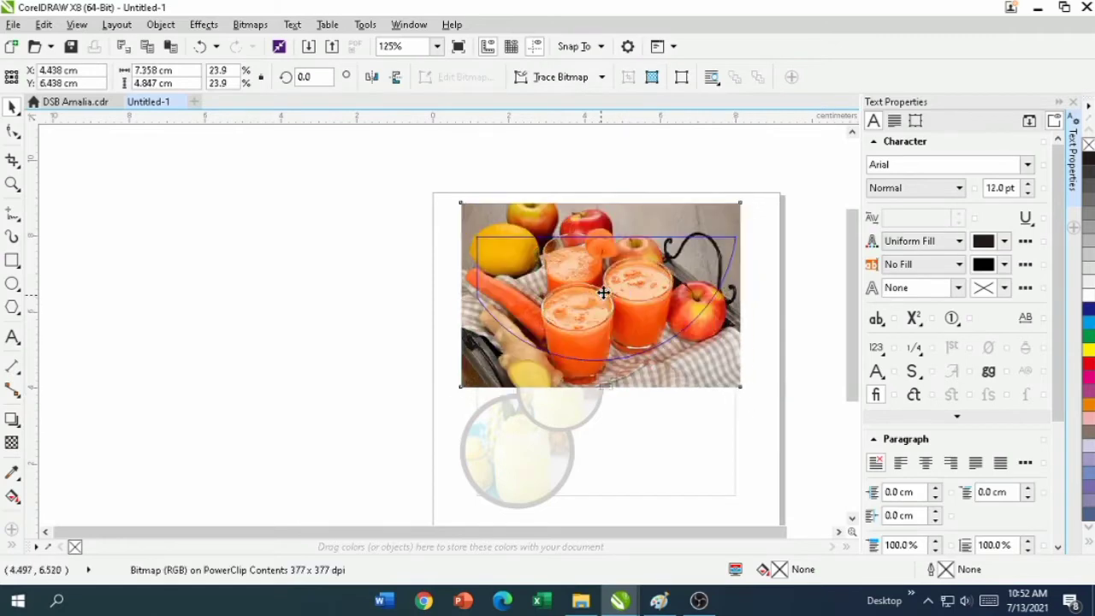
pyautogui.moveTo(612, 303); pyautogui.dragTo(618, 308)
pyautogui.click(606, 386)
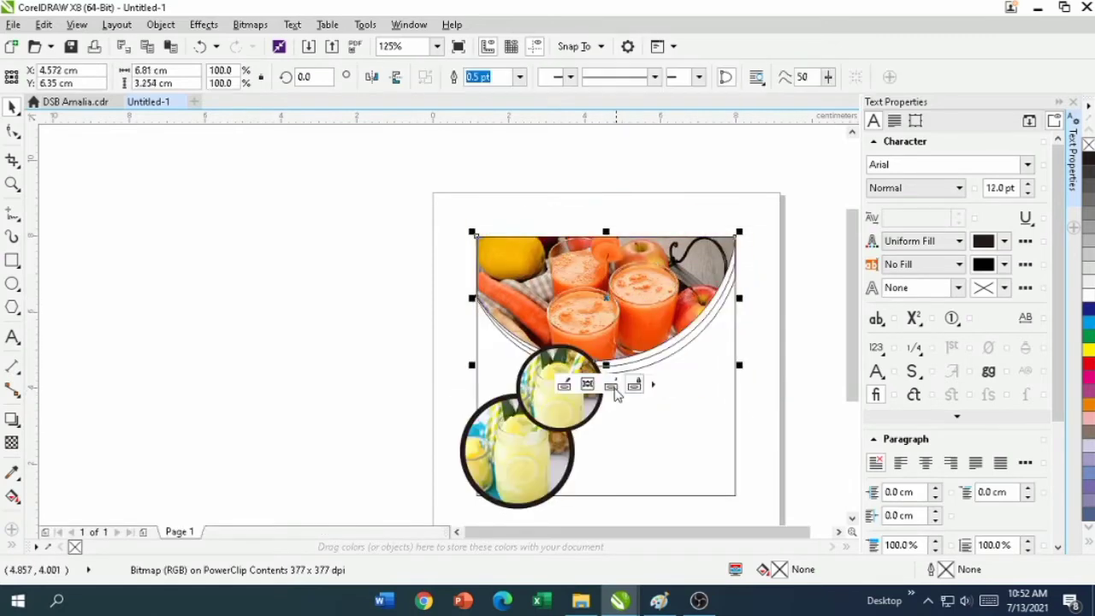
pyautogui.click(644, 425)
# Sample the orange from the carrot in the photo and fill the inner curved band with it.
pyautogui.scroll(1, 670, 366)
pyautogui.click(12, 472)
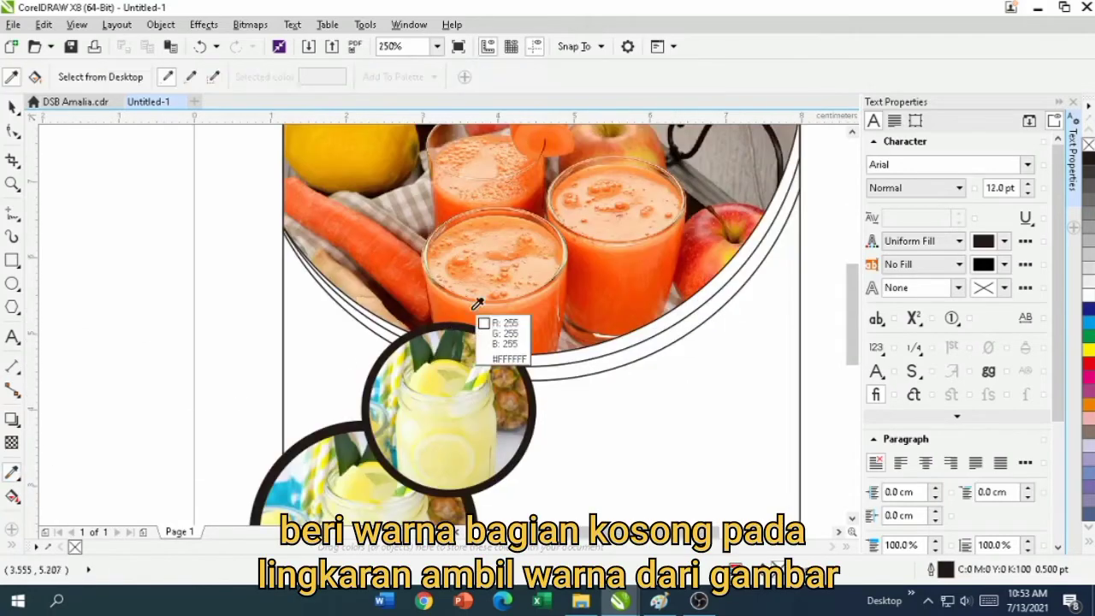
pyautogui.click(411, 271)
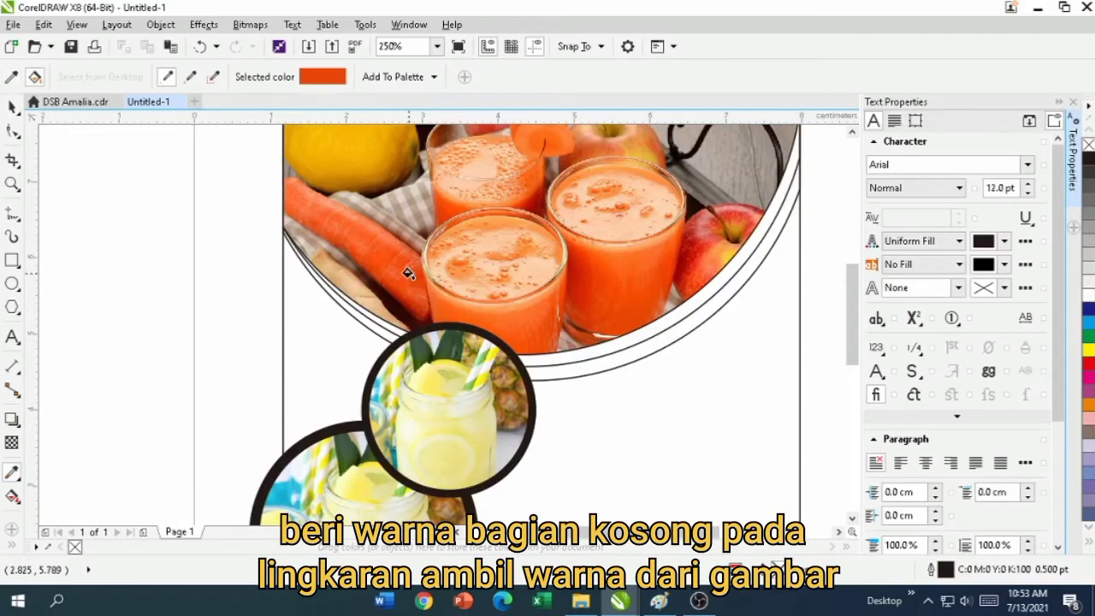
pyautogui.scroll(3, 591, 343)
pyautogui.click(597, 328)
pyautogui.scroll(-3, 595, 323)
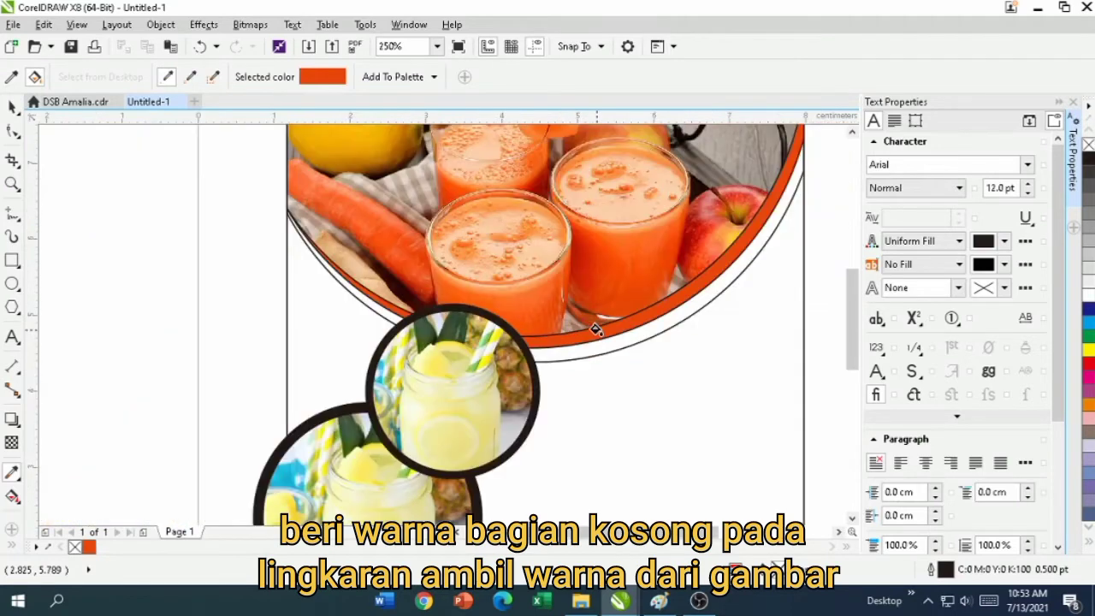
# Sample a dark red from the apple in the photo and fill the outer curved band with it.
pyautogui.click(11, 77)
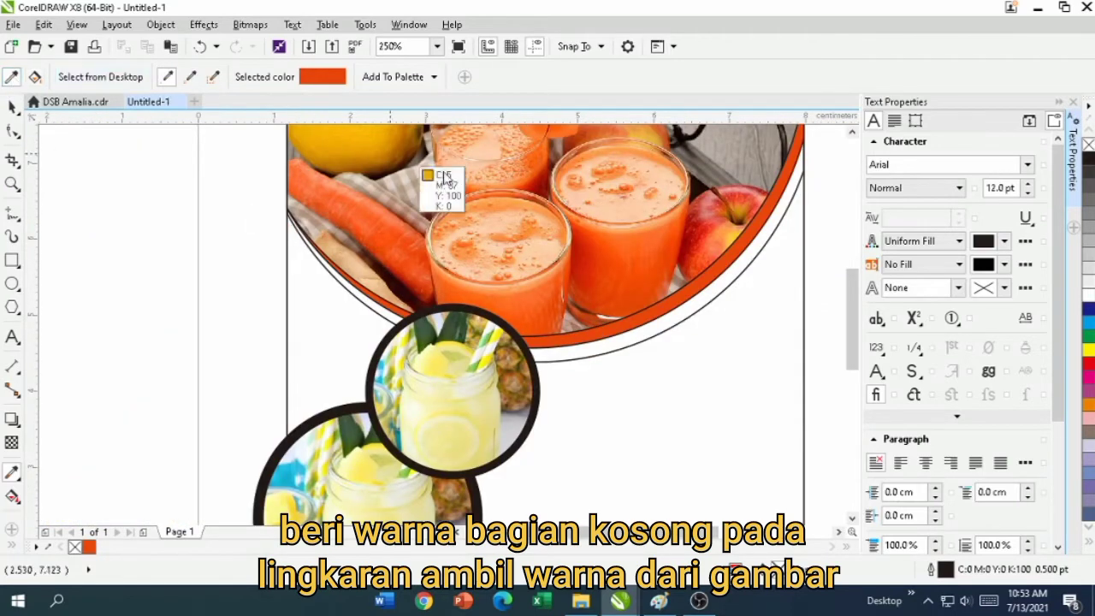
pyautogui.scroll(-3, 650, 224)
pyautogui.scroll(5, 557, 163)
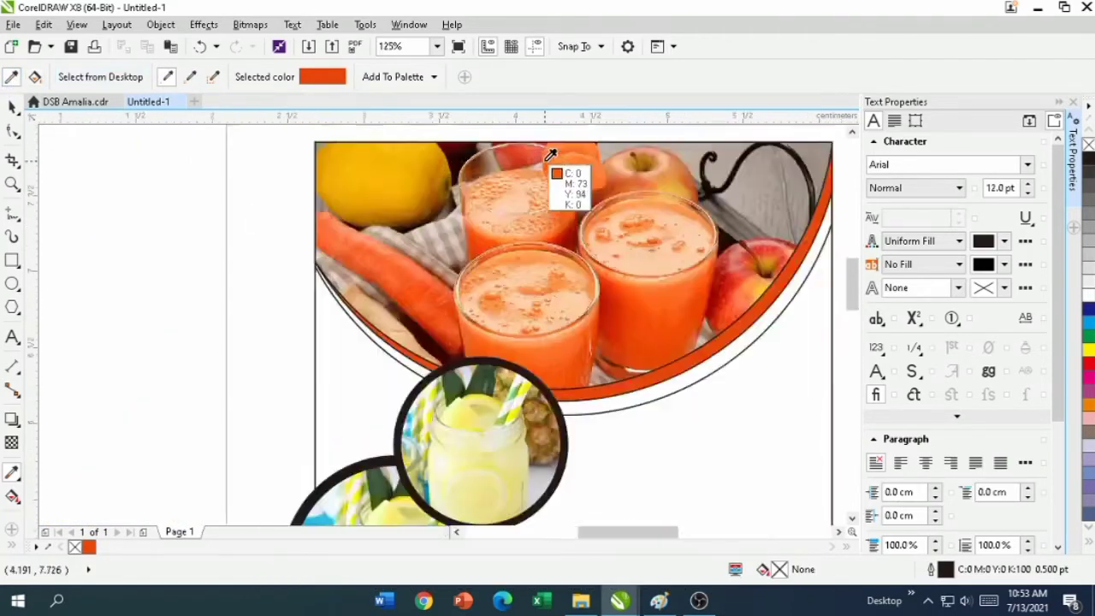
pyautogui.scroll(-2, 599, 274)
pyautogui.scroll(4, 770, 313)
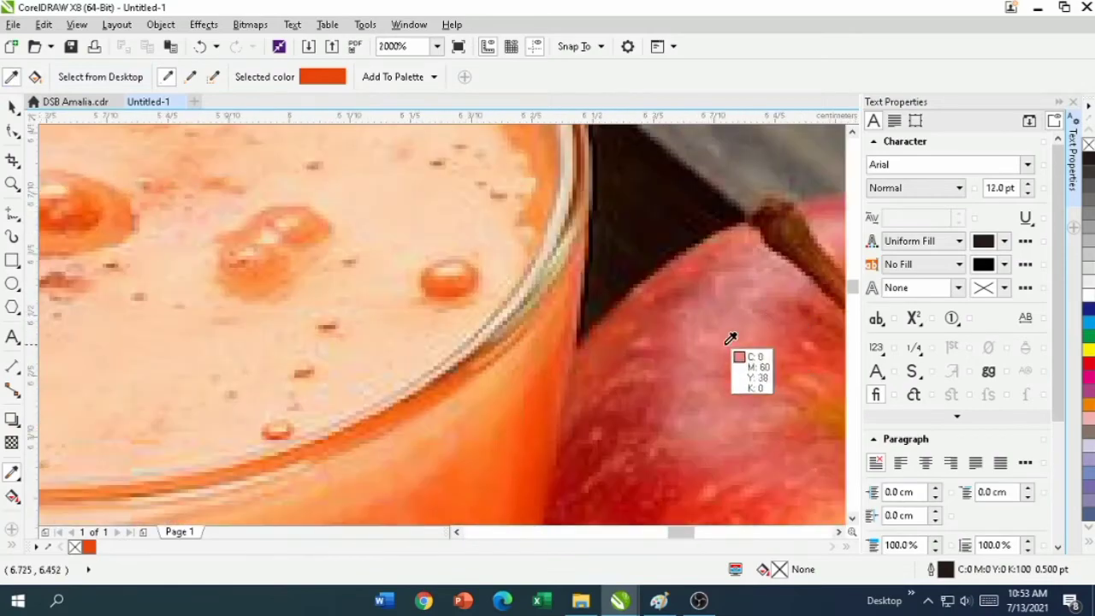
pyautogui.scroll(-1, 638, 488)
pyautogui.click(637, 485)
pyautogui.scroll(-2, 629, 470)
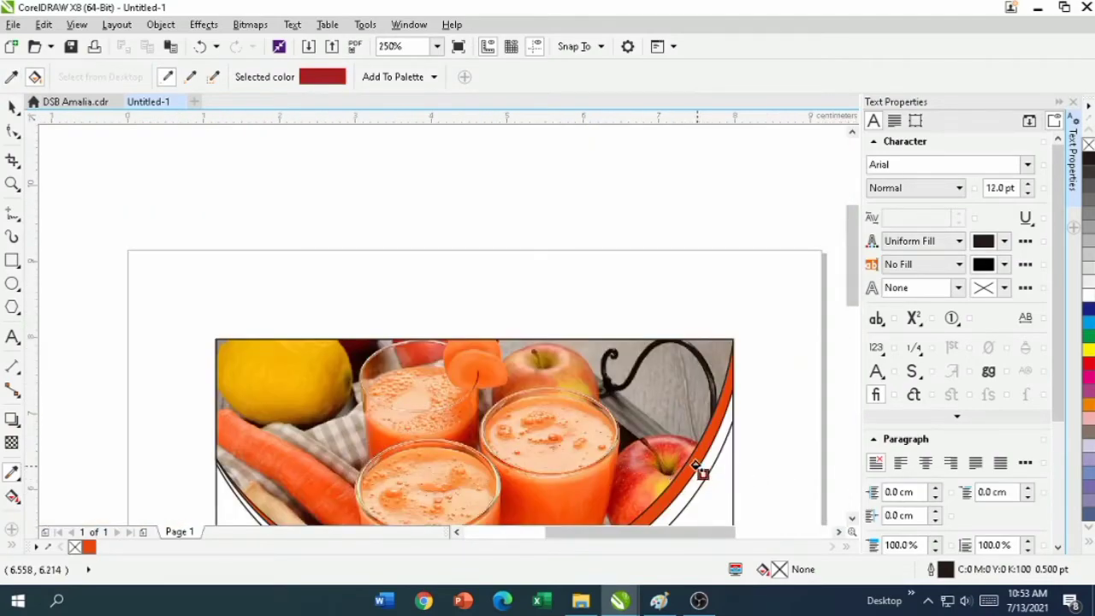
pyautogui.scroll(3, 699, 469)
# Sample the orange from the inner curved band and apply it to the outlines of both circles.
pyautogui.scroll(-5, 736, 453)
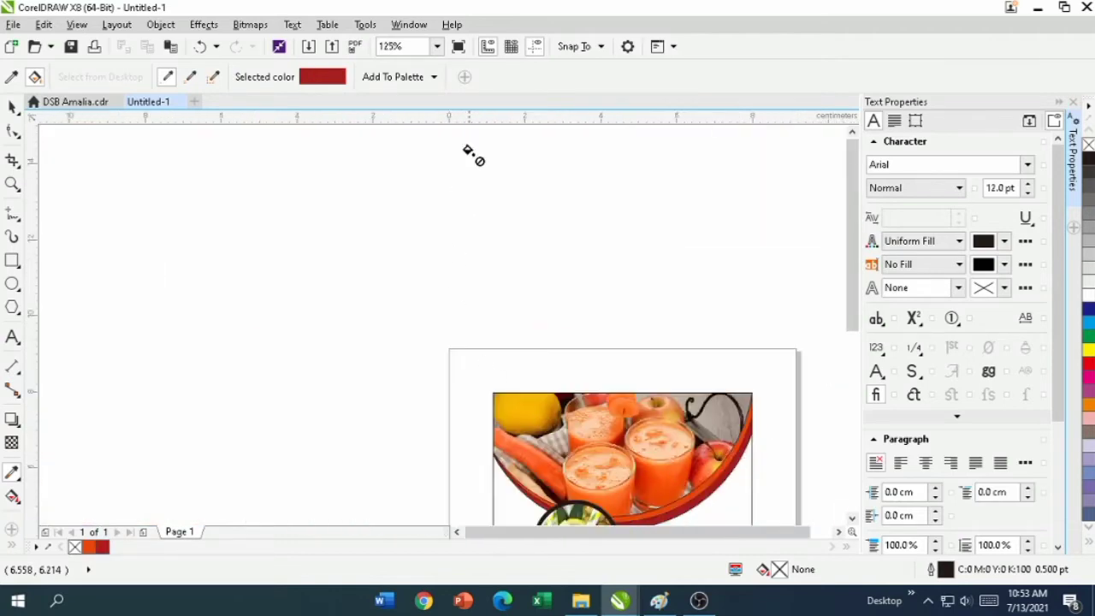
pyautogui.click(437, 47)
pyautogui.click(423, 99)
pyautogui.scroll(3, 439, 344)
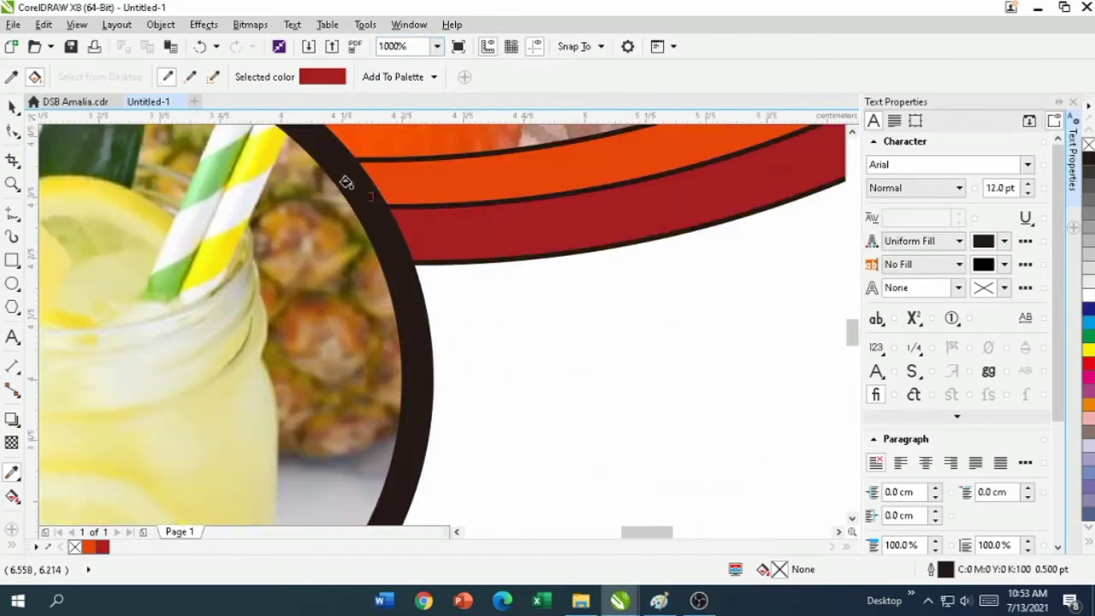
pyautogui.click(11, 76)
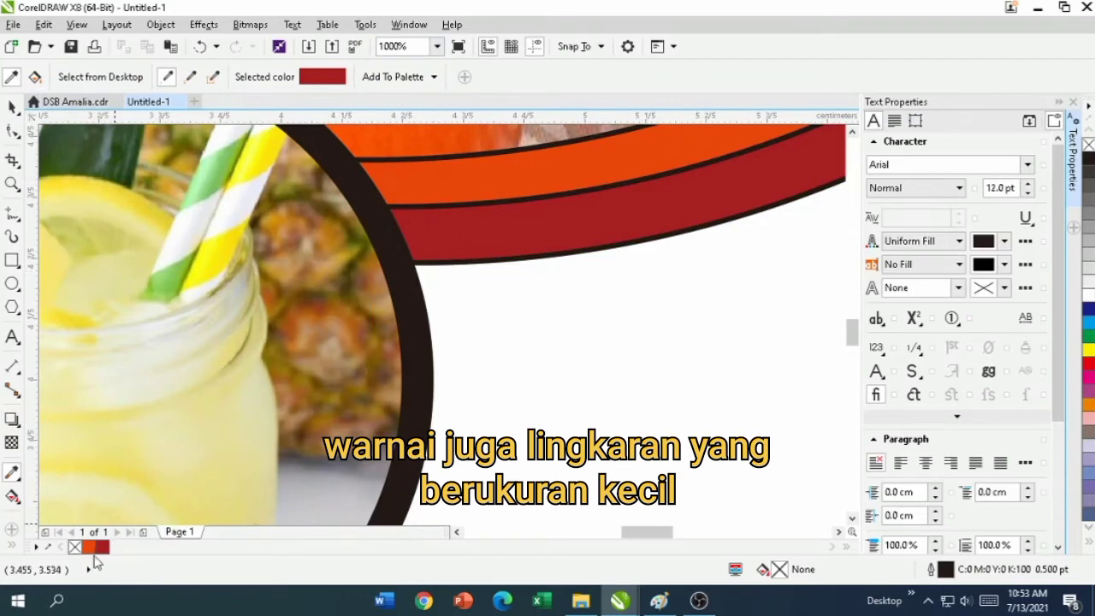
pyautogui.click(419, 181)
pyautogui.click(399, 294)
pyautogui.scroll(-3, 377, 293)
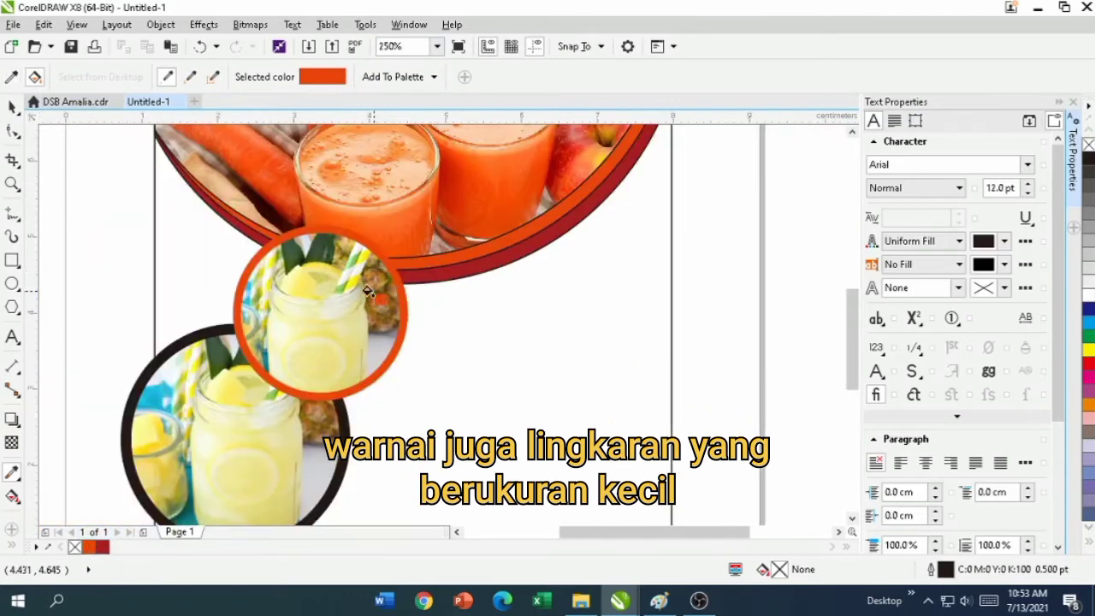
pyautogui.click(339, 415)
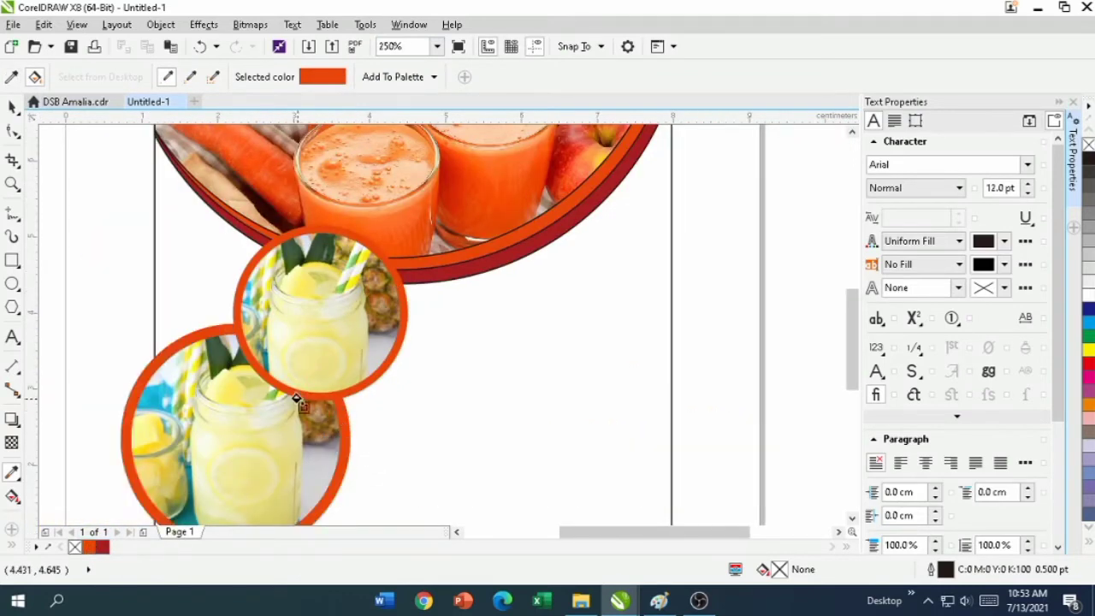
pyautogui.scroll(3, 274, 298)
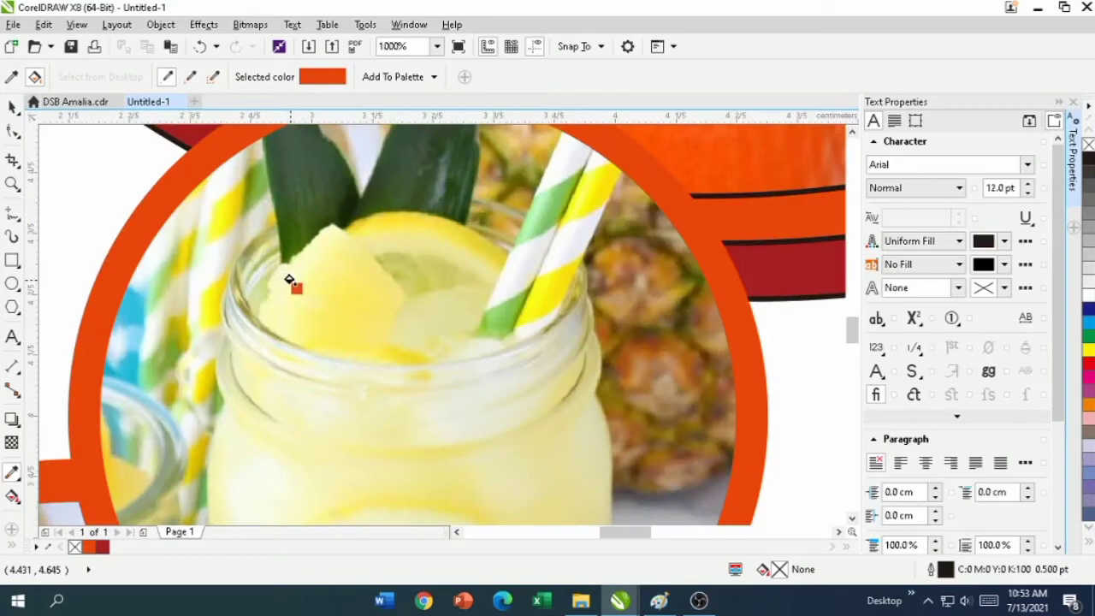
pyautogui.scroll(-4, 342, 274)
pyautogui.click(12, 105)
pyautogui.scroll(-2, 415, 289)
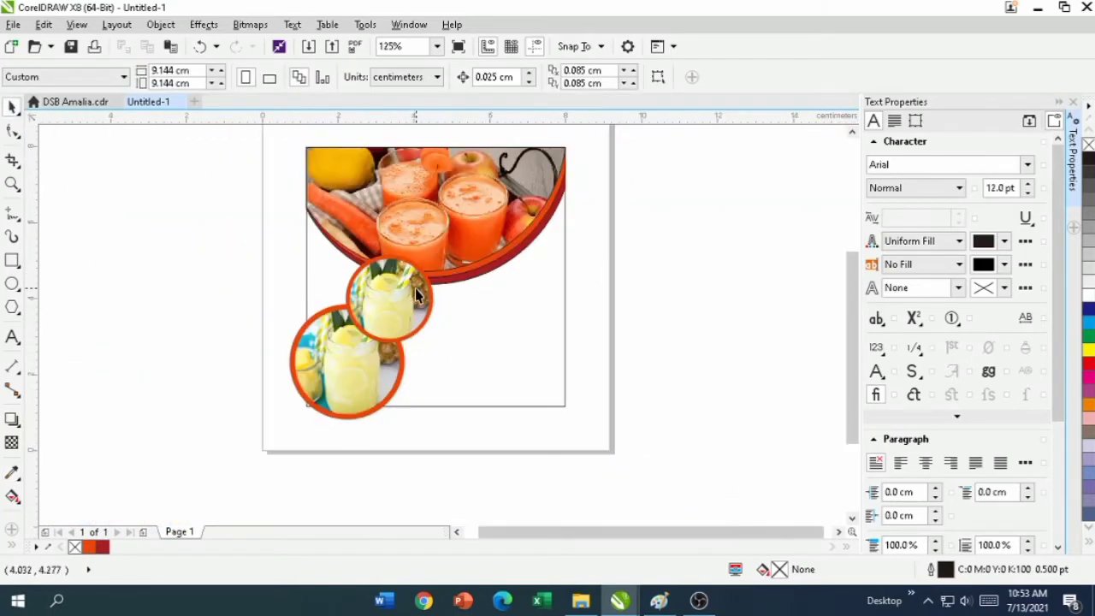
pyautogui.scroll(1, 446, 339)
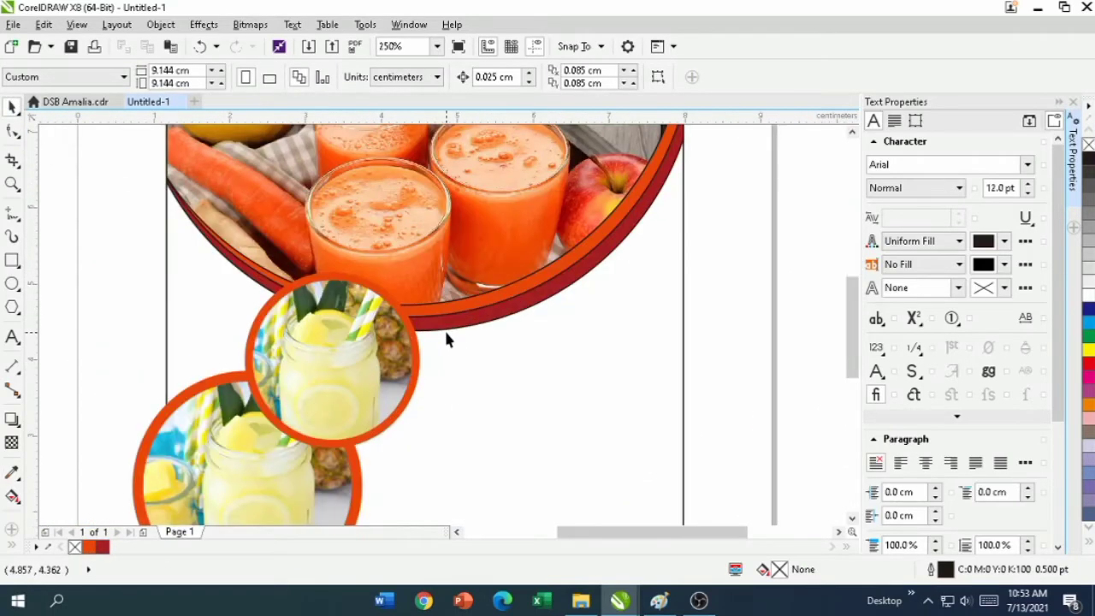
pyautogui.scroll(-1, 446, 339)
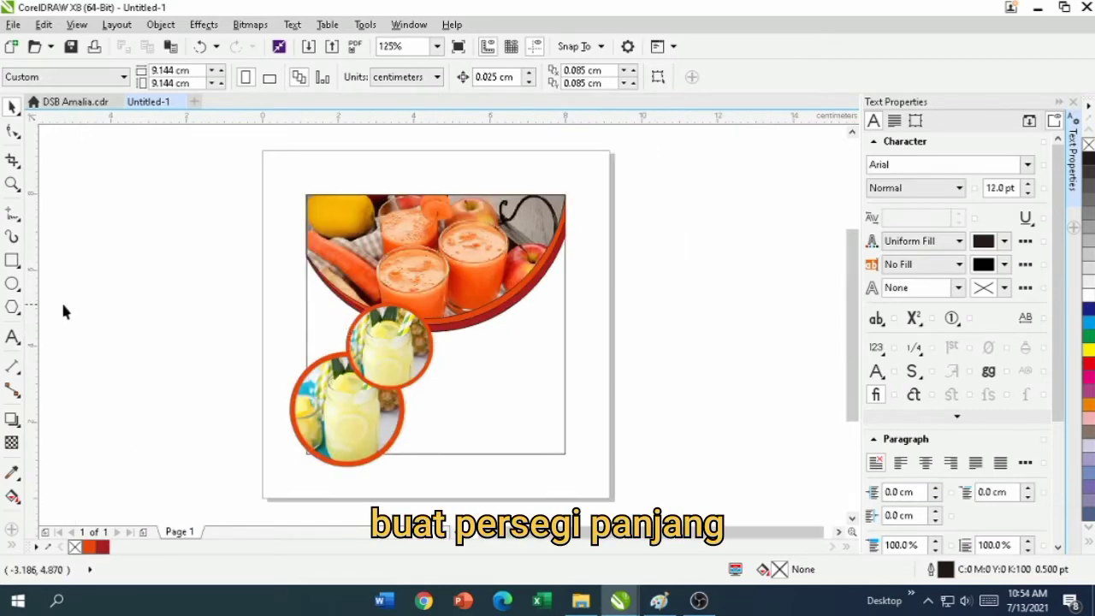
# Undo a first square attempt and draw a rectangle about 4.88 × 0.95 cm from inside the larger circle to the frame's right edge.
pyautogui.click(12, 261)
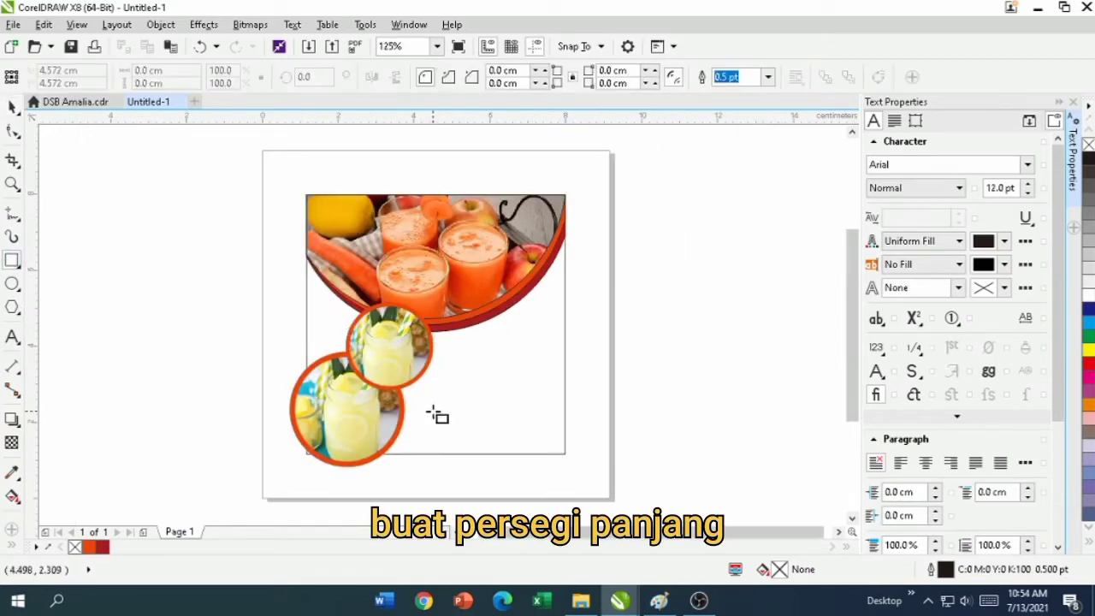
pyautogui.moveTo(390, 409); pyautogui.dragTo(477, 498)
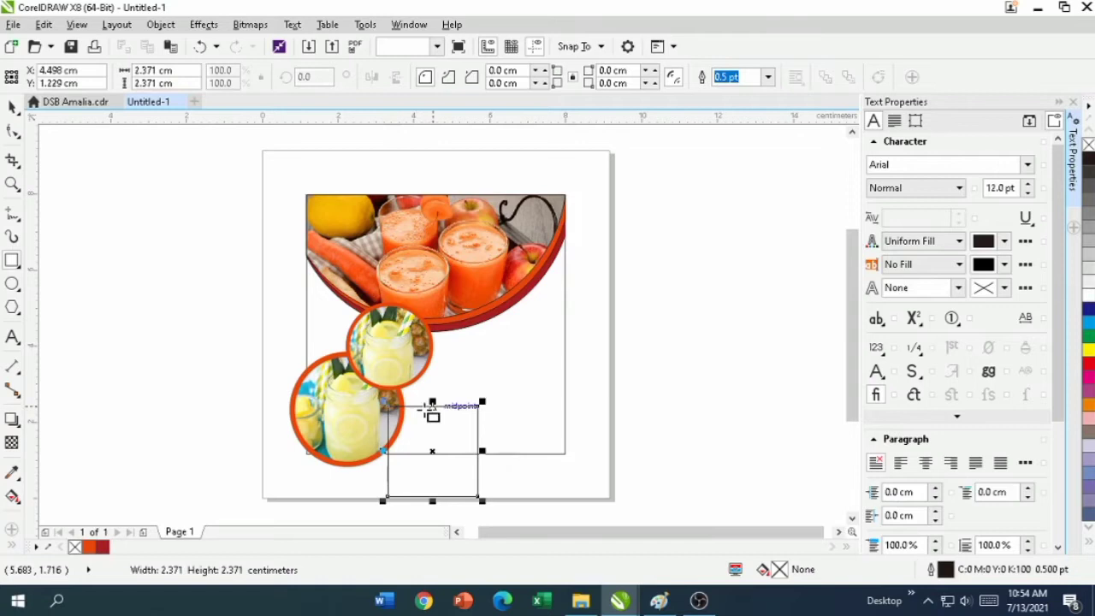
pyautogui.click(200, 46)
pyautogui.moveTo(380, 408); pyautogui.dragTo(565, 445)
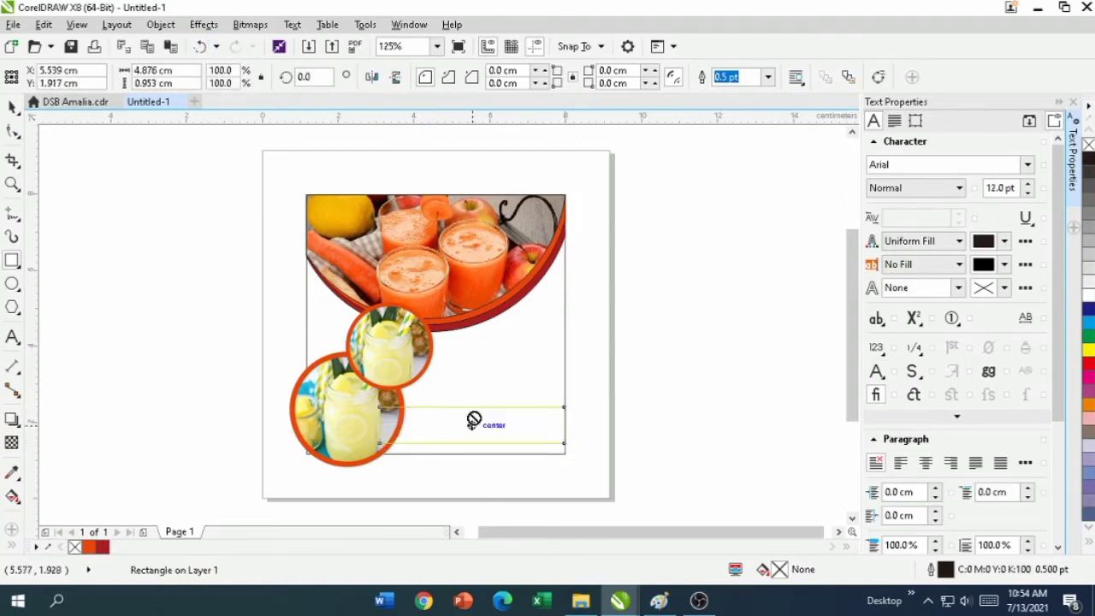
# Move the rectangle up slightly to a Y position of about 2.19 cm and select it with the Pick tool.
pyautogui.moveTo(477, 417); pyautogui.dragTo(477, 417)
pyautogui.scroll(2, 481, 411)
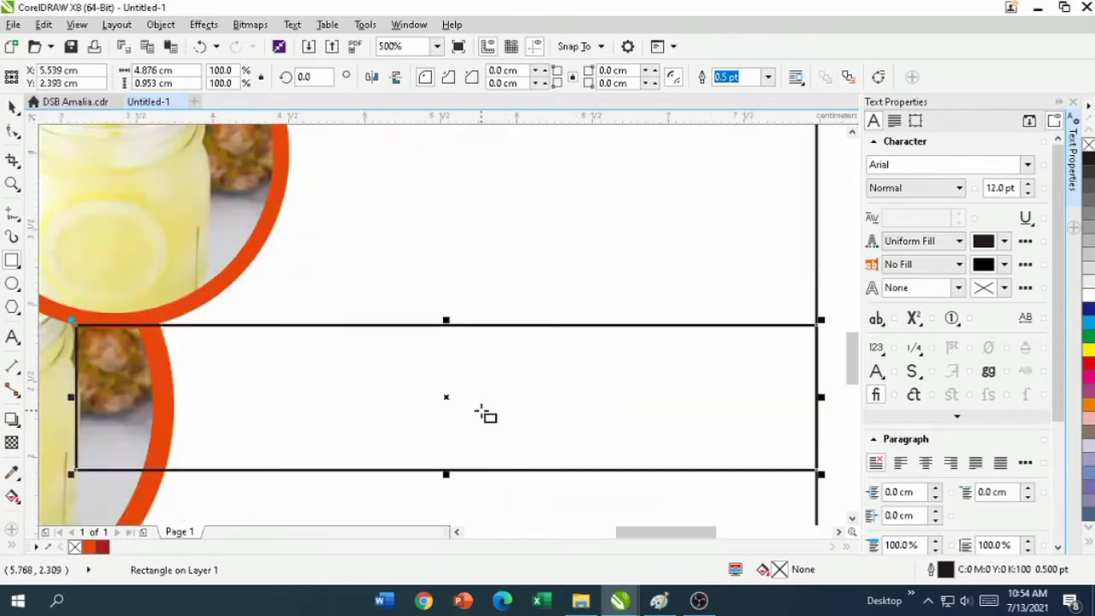
pyautogui.scroll(-1, 479, 411)
pyautogui.click(464, 405)
pyautogui.moveTo(493, 390); pyautogui.dragTo(485, 382)
pyautogui.click(645, 431)
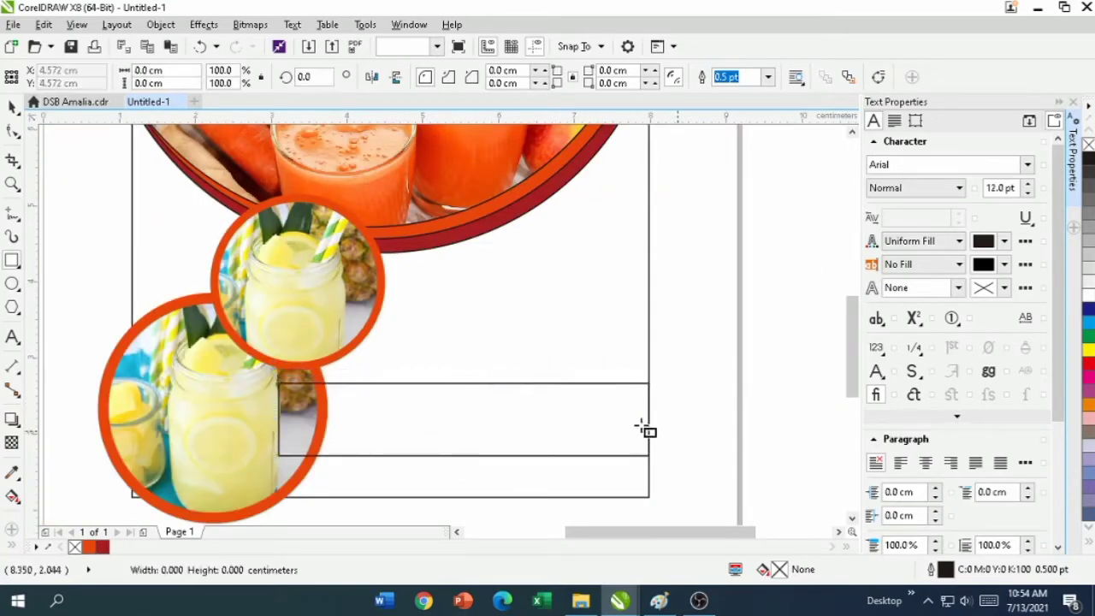
pyautogui.press('space')
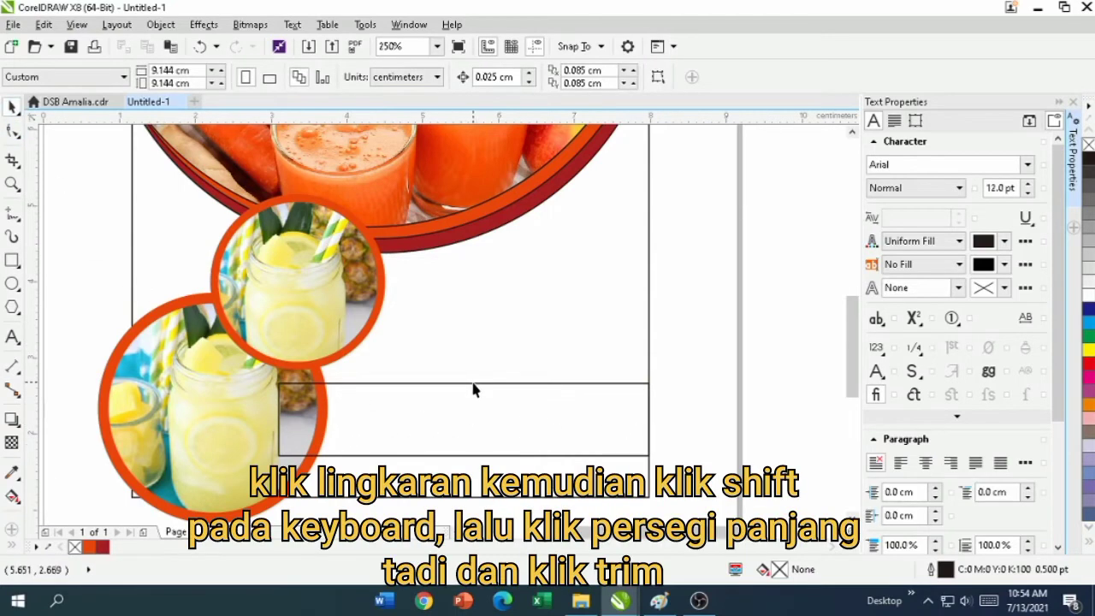
pyautogui.click(545, 383)
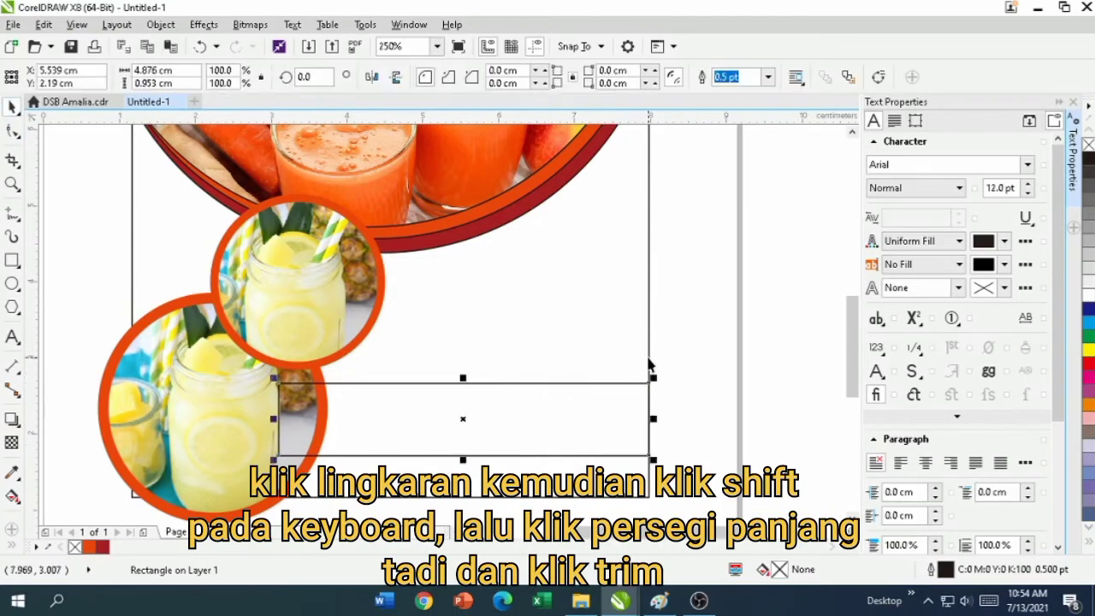
# Stretch the dark red rounded rectangle to about 1.15 cm high and position it over the orange band at about Y 2.18 cm.
pyautogui.keyDown('shift'); pyautogui.click(560, 214); pyautogui.keyUp('shift')
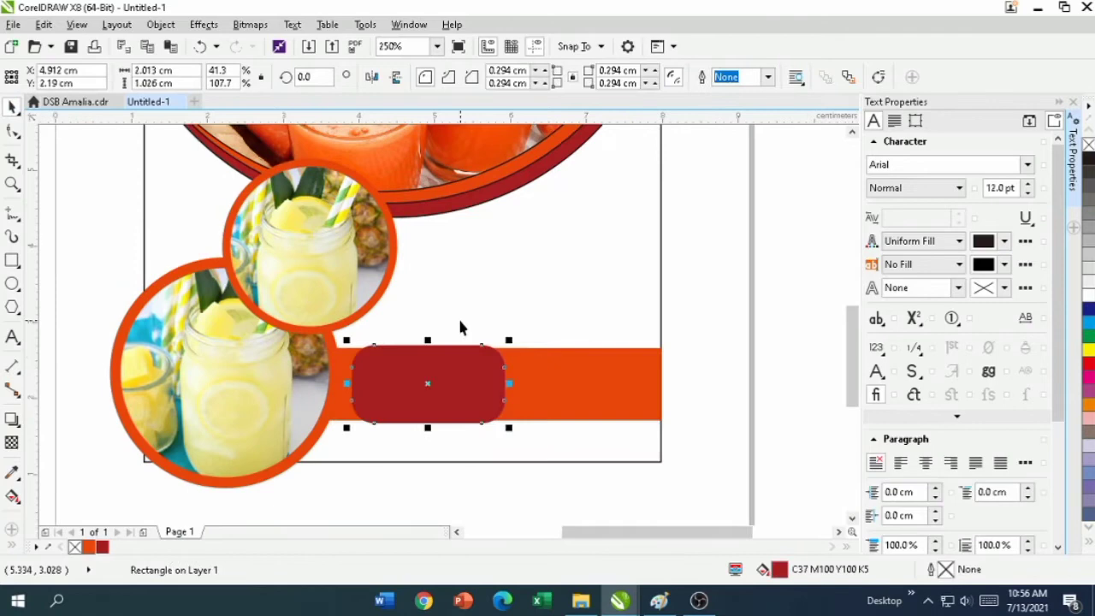
pyautogui.click(427, 434)
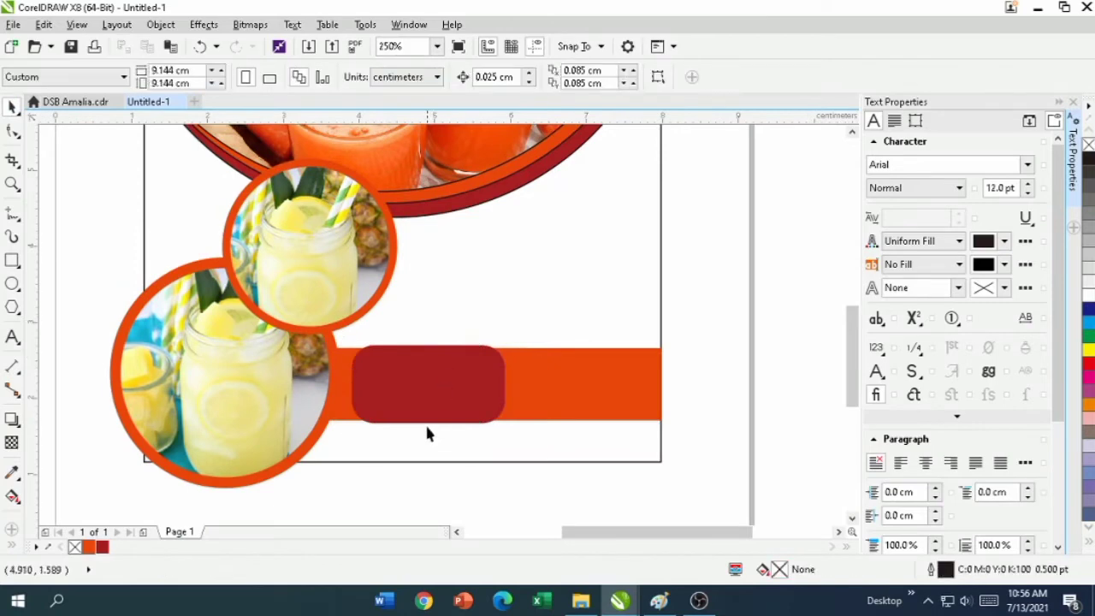
pyautogui.click(428, 385)
pyautogui.moveTo(428, 423); pyautogui.dragTo(428, 438)
pyautogui.moveTo(428, 389); pyautogui.dragTo(425, 380)
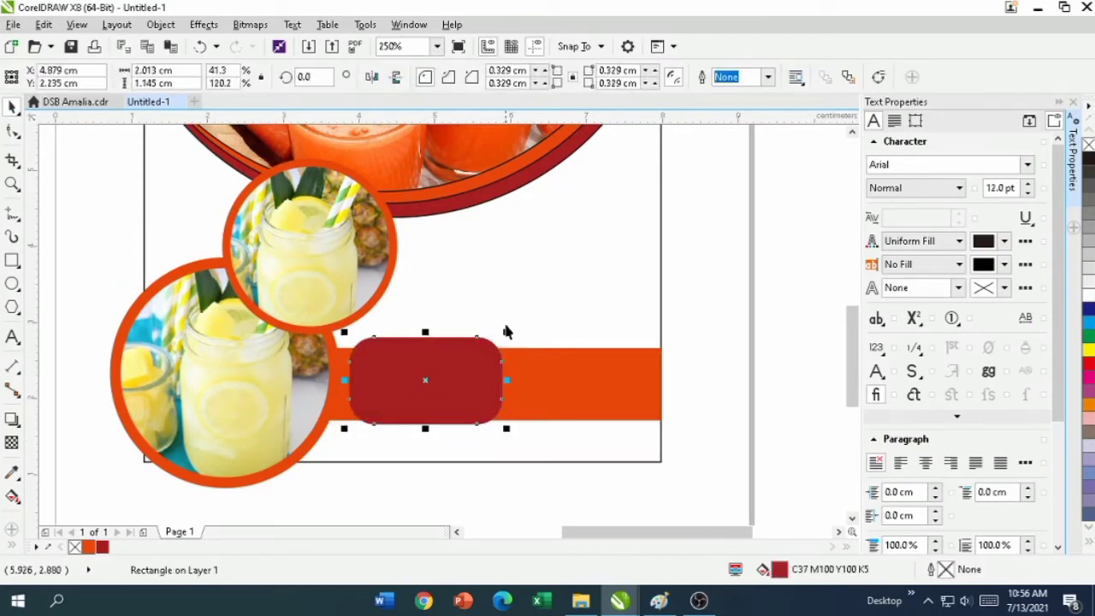
pyautogui.press('Down')
pyautogui.press('Down')
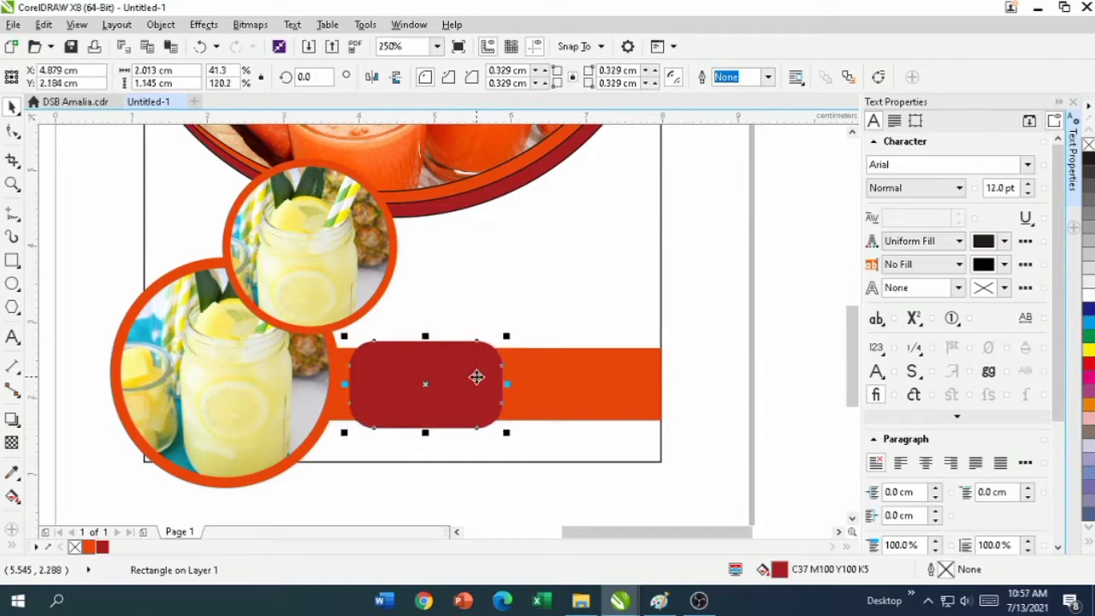
pyautogui.click(468, 322)
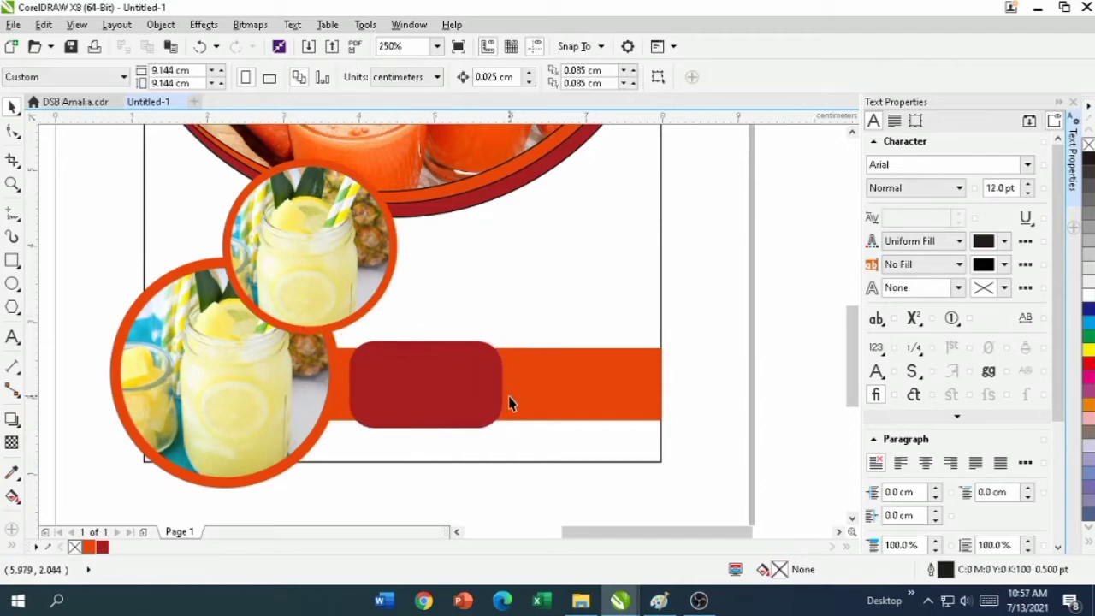
# Open the contents of the juice PowerClip, copy the full photo inside it, and finish editing the PowerClip.
pyautogui.scroll(-3, 559, 261)
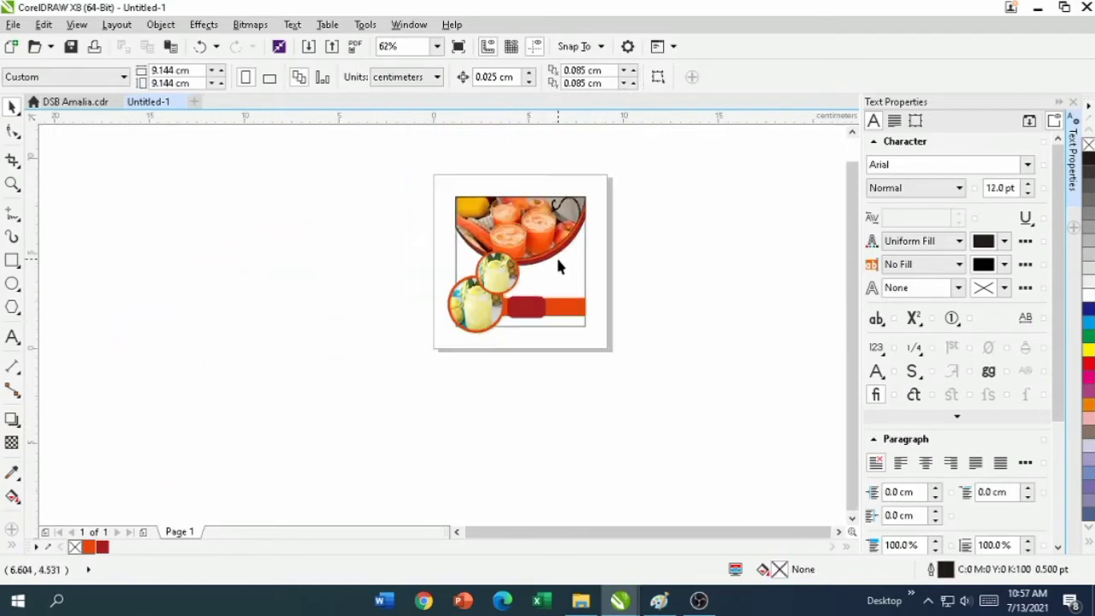
pyautogui.scroll(1, 557, 257)
pyautogui.scroll(1, 557, 239)
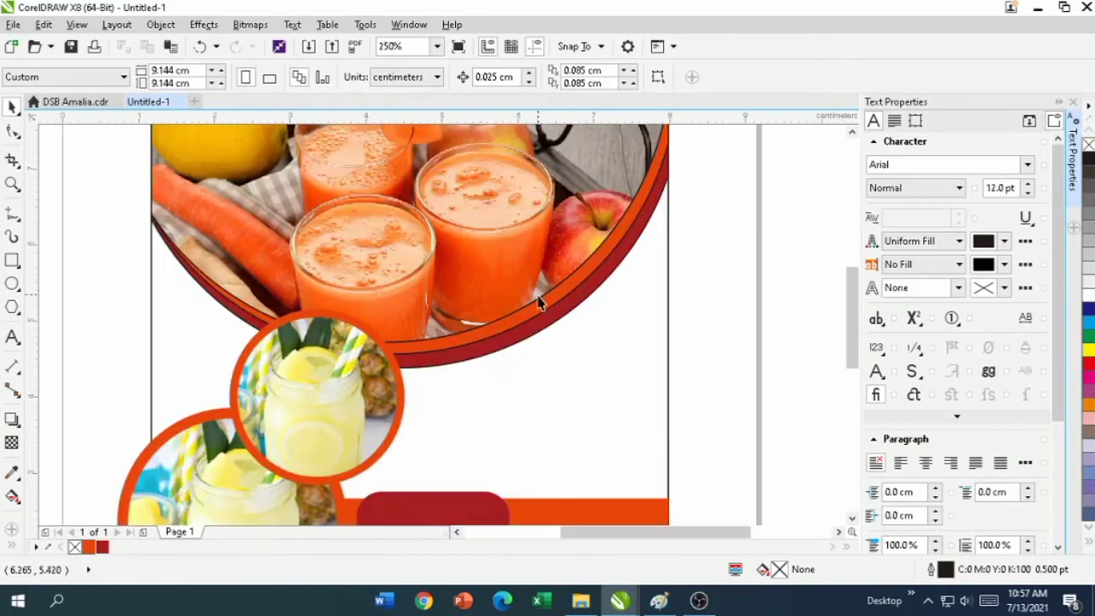
pyautogui.click(444, 298)
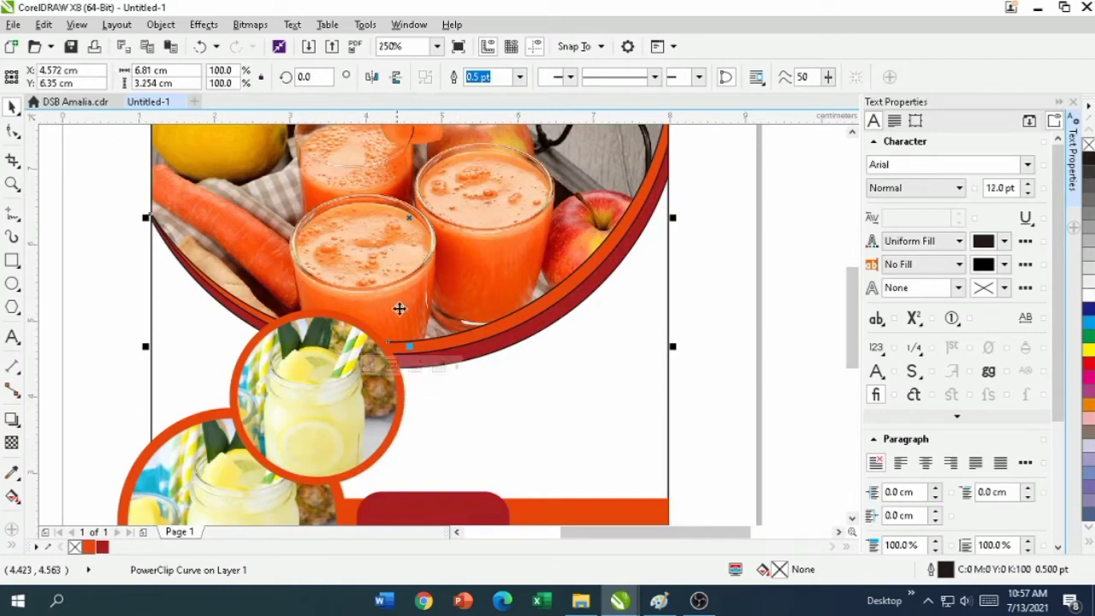
pyautogui.click(369, 368)
pyautogui.scroll(-2, 400, 312)
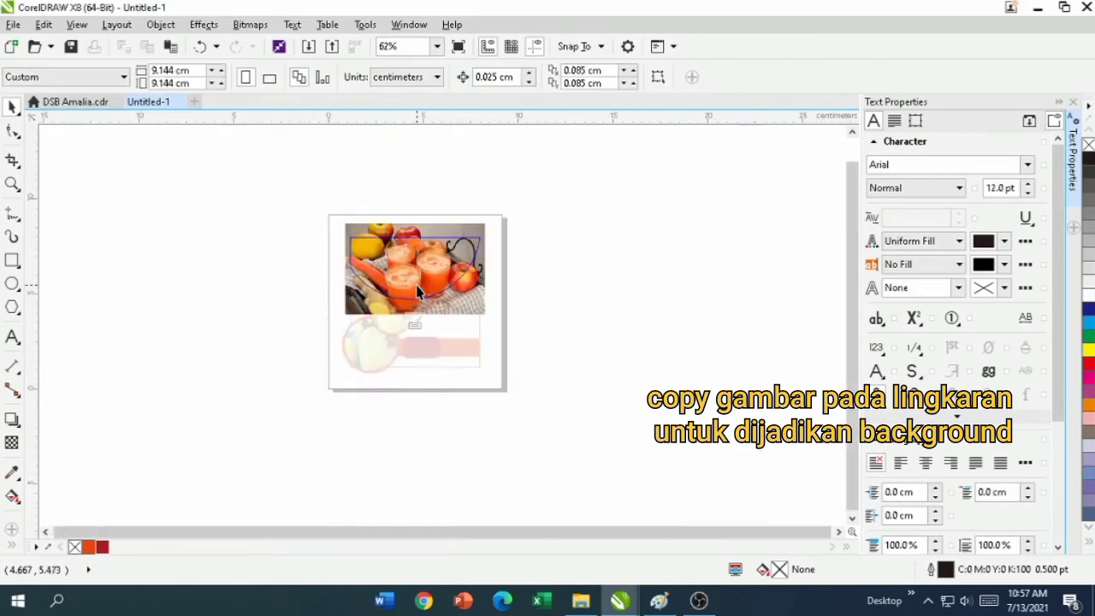
pyautogui.scroll(1, 418, 287)
pyautogui.rightClick(420, 281)
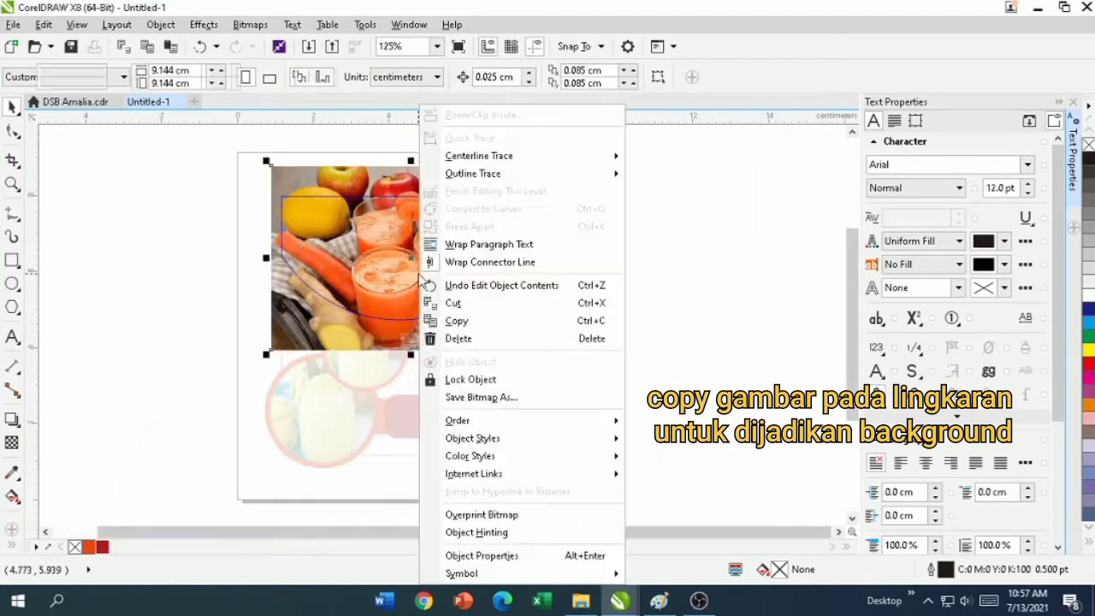
pyautogui.click(457, 321)
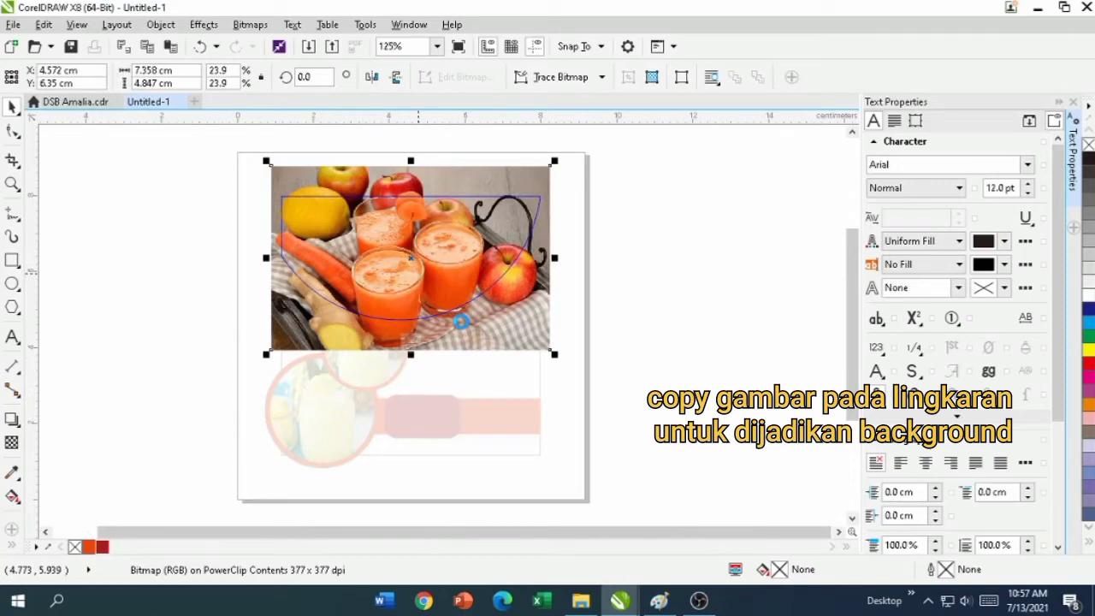
pyautogui.click(416, 349)
# Paste the copied juice photo into the drawing and move it to the empty area right of the page.
pyautogui.rightClick(671, 315)
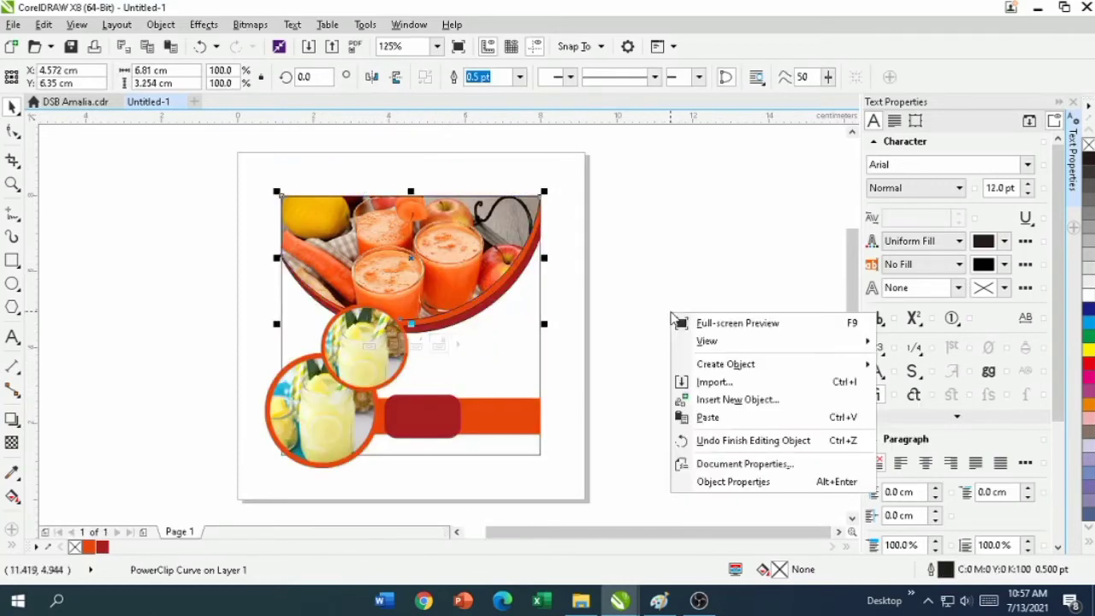
pyautogui.click(708, 417)
pyautogui.moveTo(463, 265); pyautogui.dragTo(838, 288)
pyautogui.click(597, 350)
# Remove the outlines from the dark red band, the orange band and the PowerClipped juice photo by setting their width to None.
pyautogui.scroll(4, 432, 334)
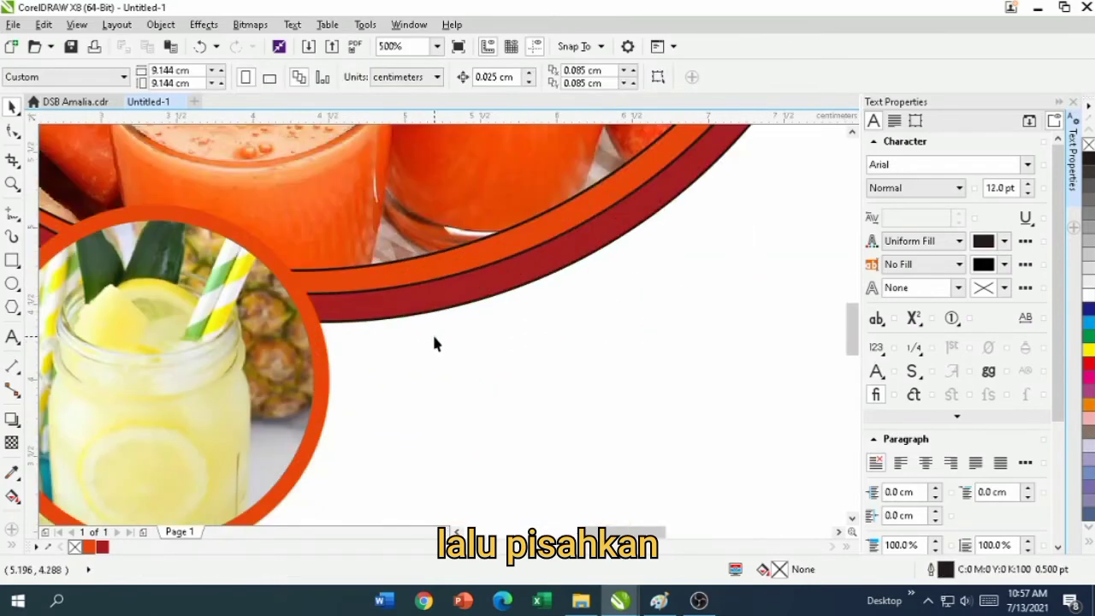
pyautogui.click(436, 310)
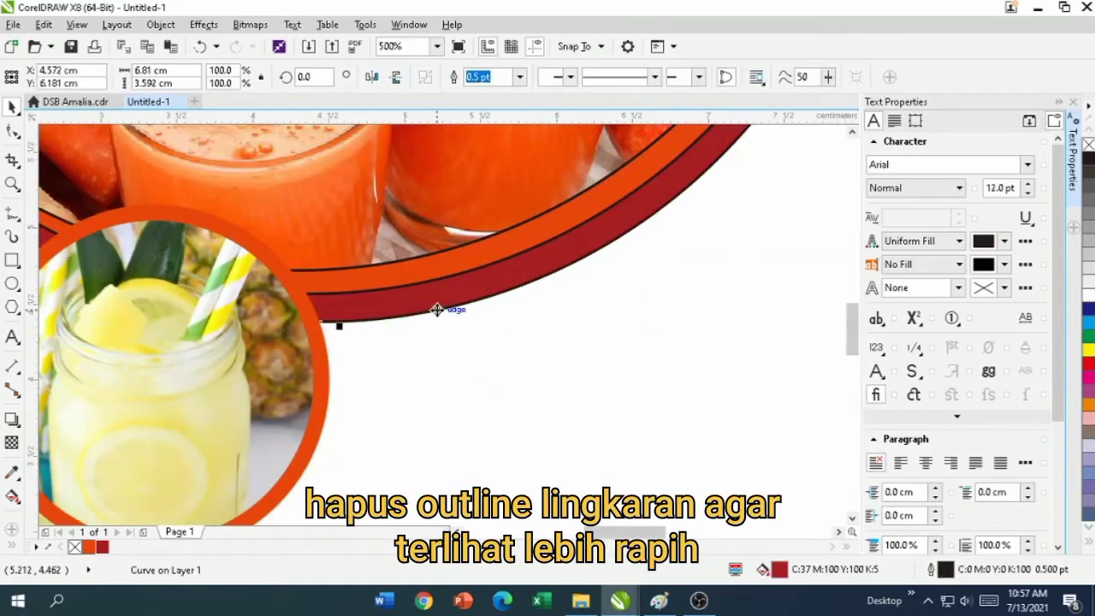
pyautogui.click(520, 77)
pyautogui.click(510, 109)
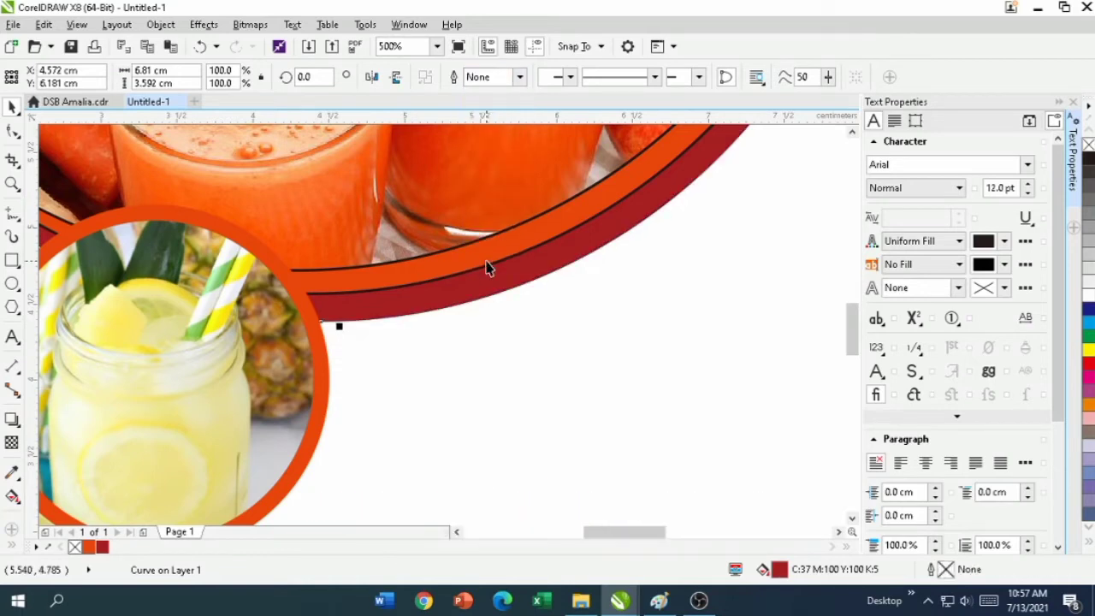
pyautogui.click(489, 252)
pyautogui.click(519, 78)
pyautogui.click(509, 94)
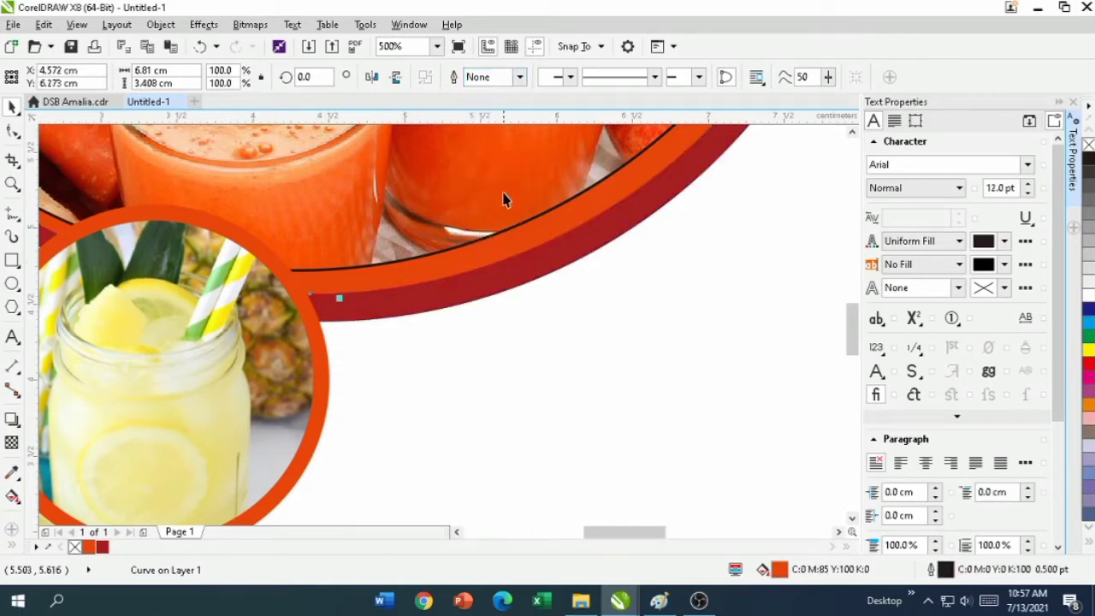
pyautogui.click(504, 237)
pyautogui.click(520, 77)
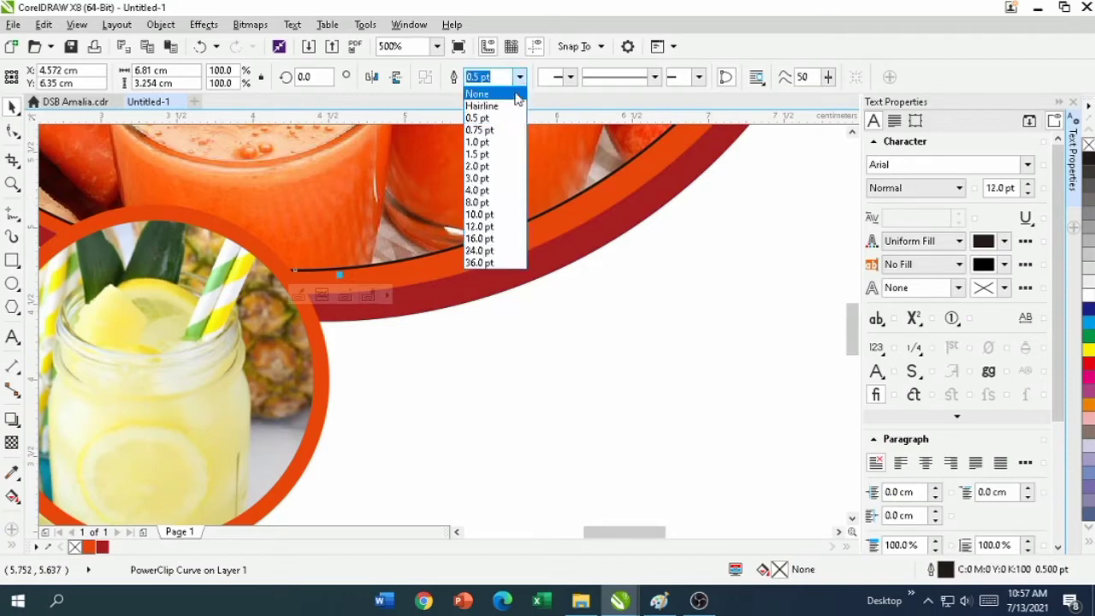
pyautogui.click(480, 94)
pyautogui.scroll(-4, 501, 261)
pyautogui.press('Escape')
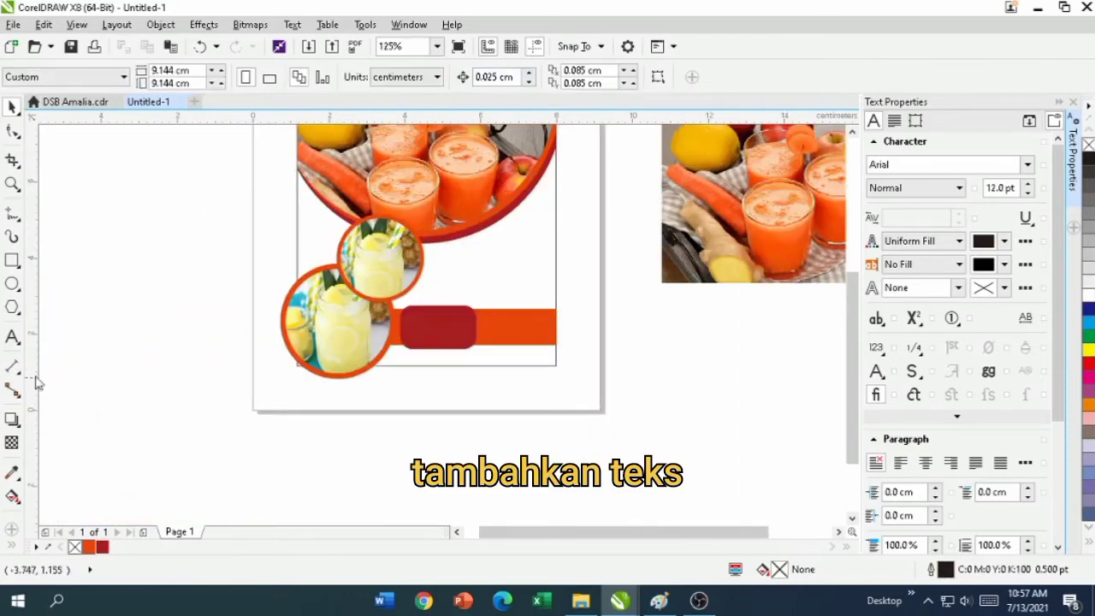
# Add the artistic text "order now" over the dark red rounded rectangle and set its font to Impact.
pyautogui.click(12, 337)
pyautogui.click(420, 316)
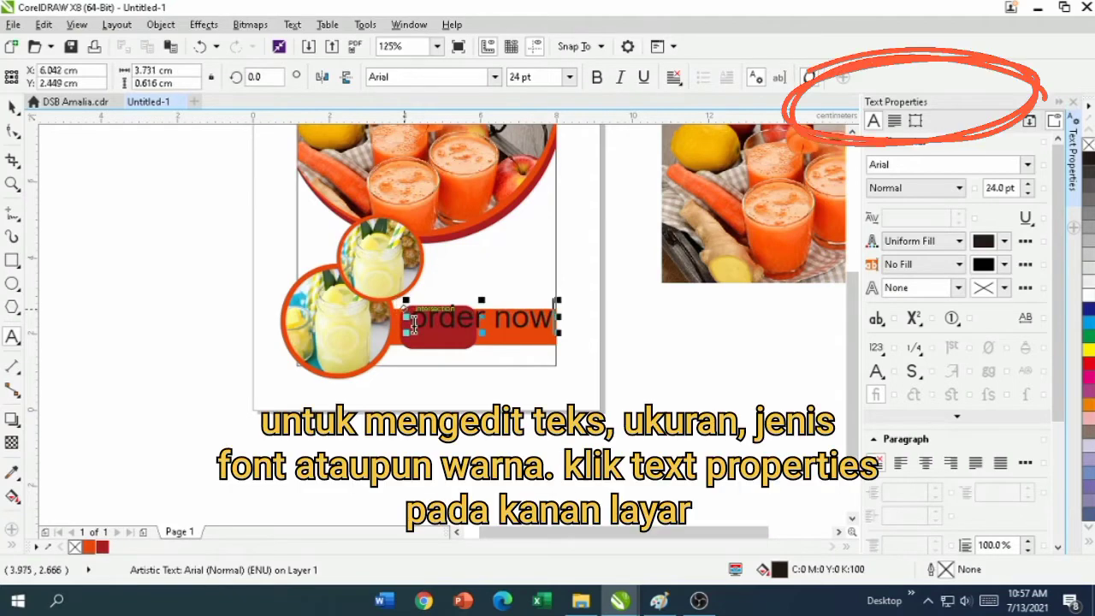
pyautogui.moveTo(408, 318); pyautogui.dragTo(550, 341)
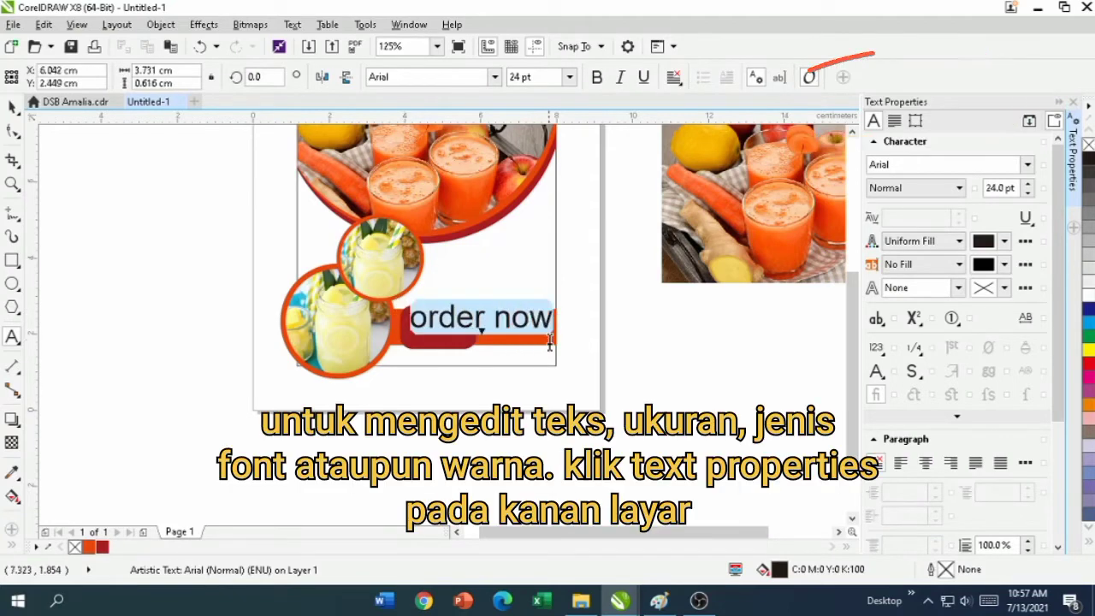
pyautogui.click(1028, 166)
pyautogui.click(902, 240)
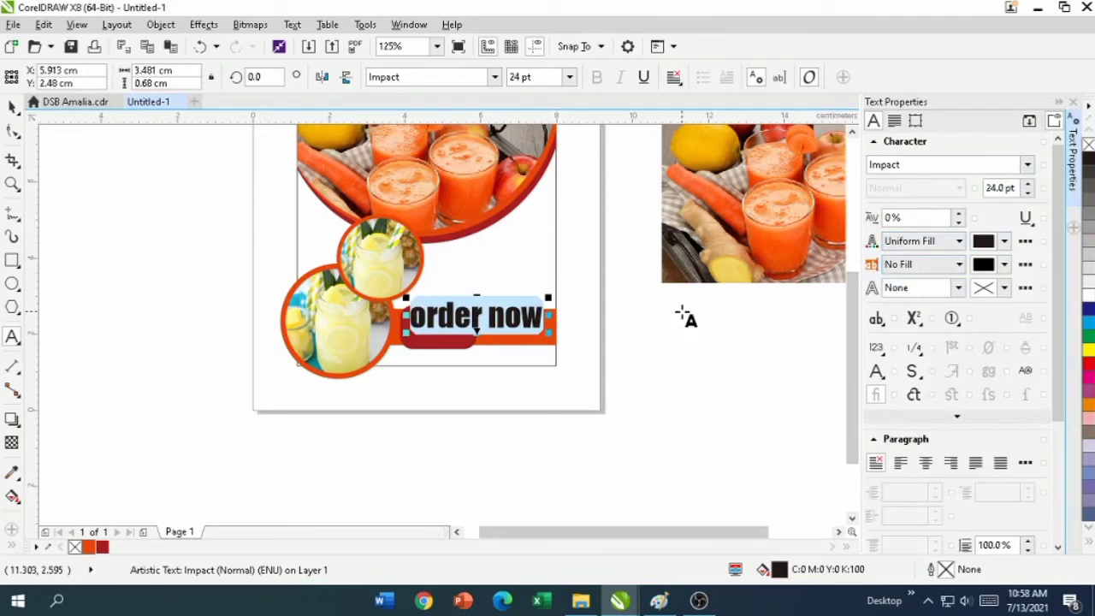
# Colour the "order now" text white and shrink it to fit inside the dark red rounded rectangle.
pyautogui.click(1003, 240)
pyautogui.moveTo(918, 410); pyautogui.dragTo(898, 324)
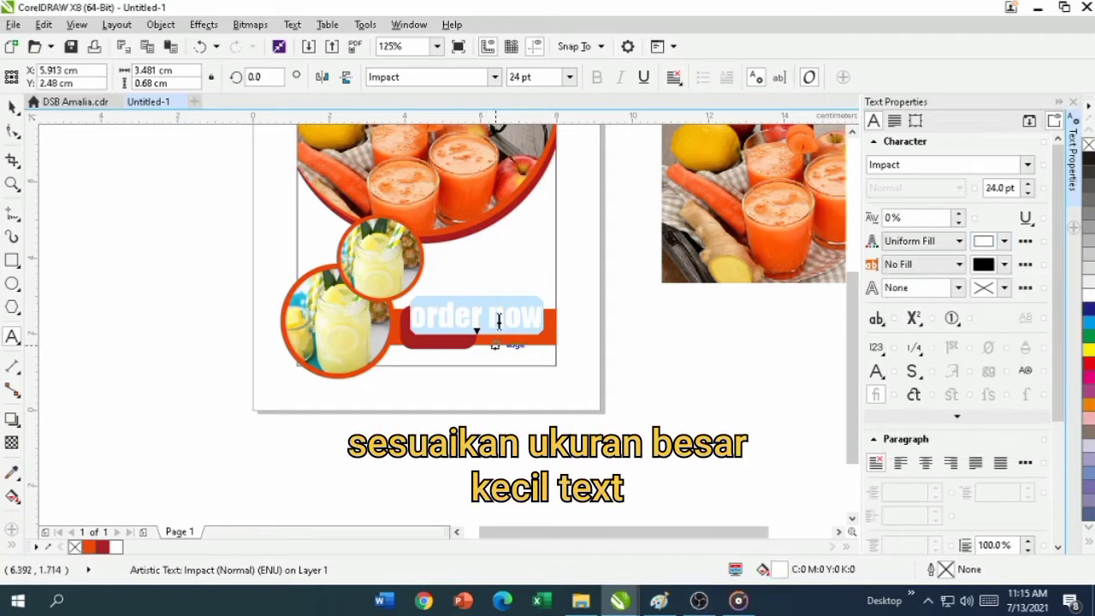
pyautogui.click(496, 317)
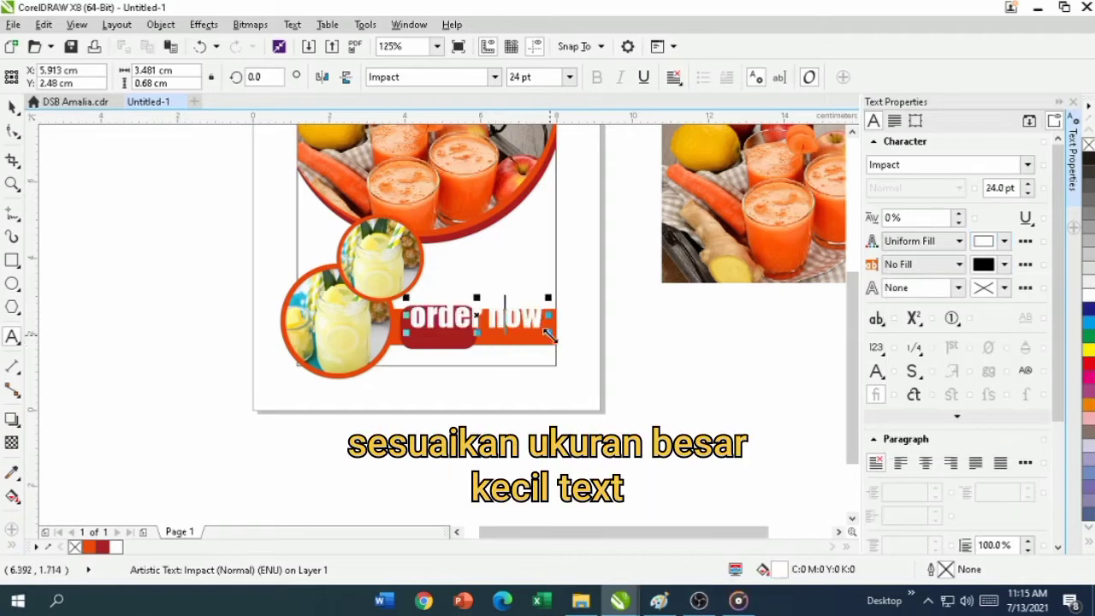
pyautogui.moveTo(550, 336); pyautogui.dragTo(485, 345)
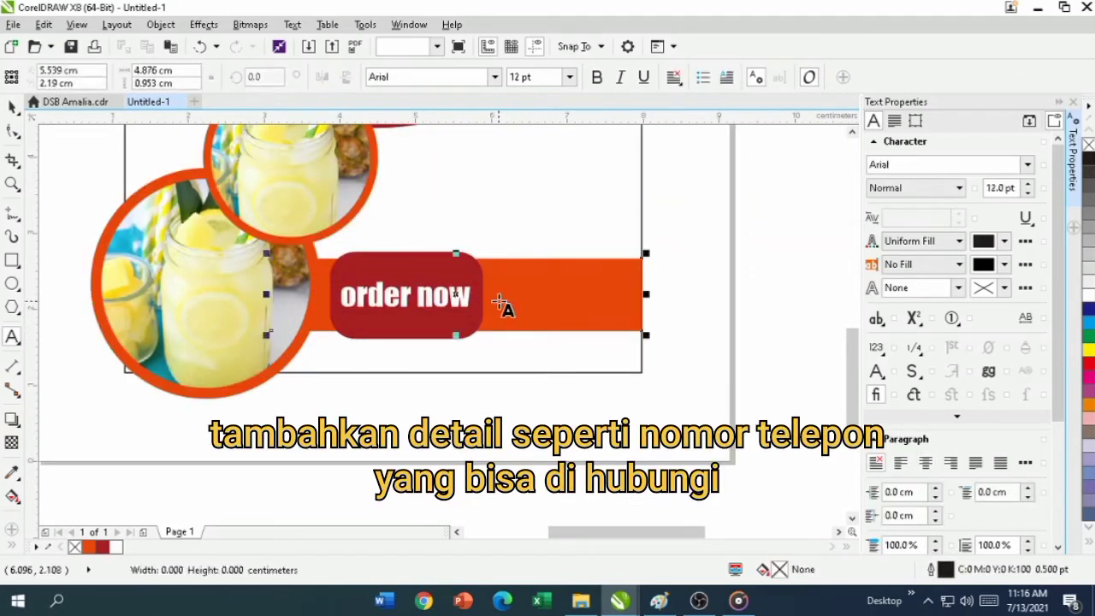
# Add the placeholder contact phone number beside the "order now" box and set its font to Impact.
pyautogui.write('089')
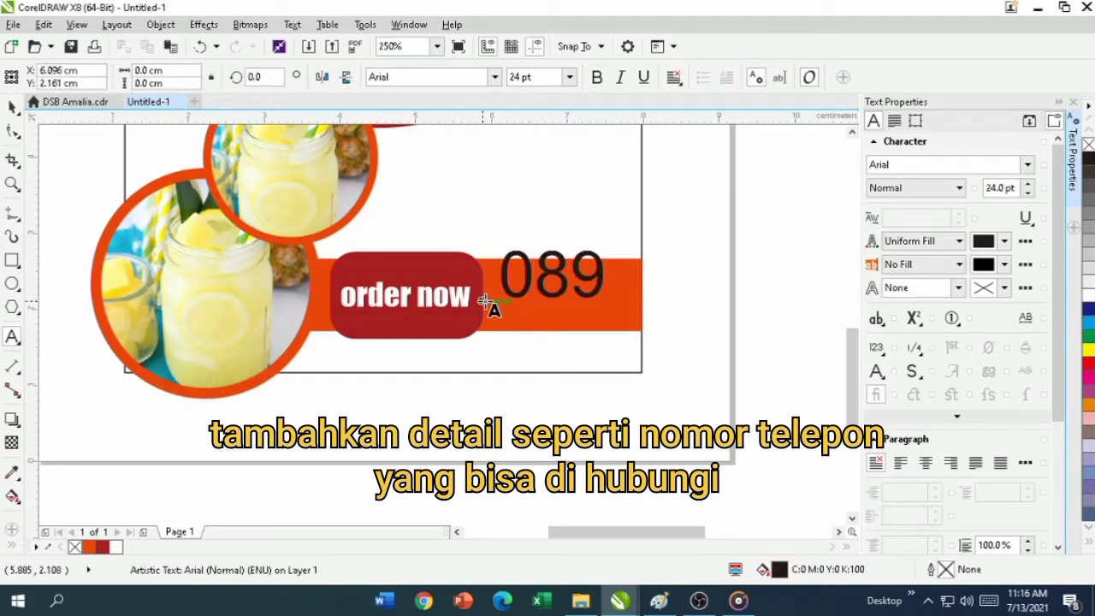
pyautogui.write('xxxxx')
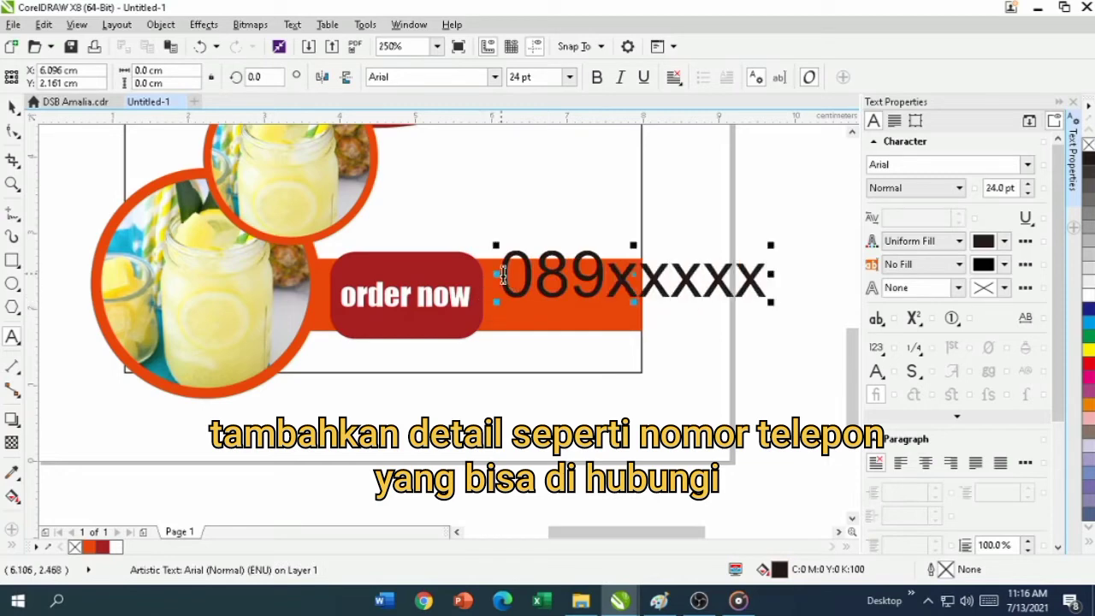
pyautogui.moveTo(502, 274); pyautogui.dragTo(788, 257)
pyautogui.click(1027, 164)
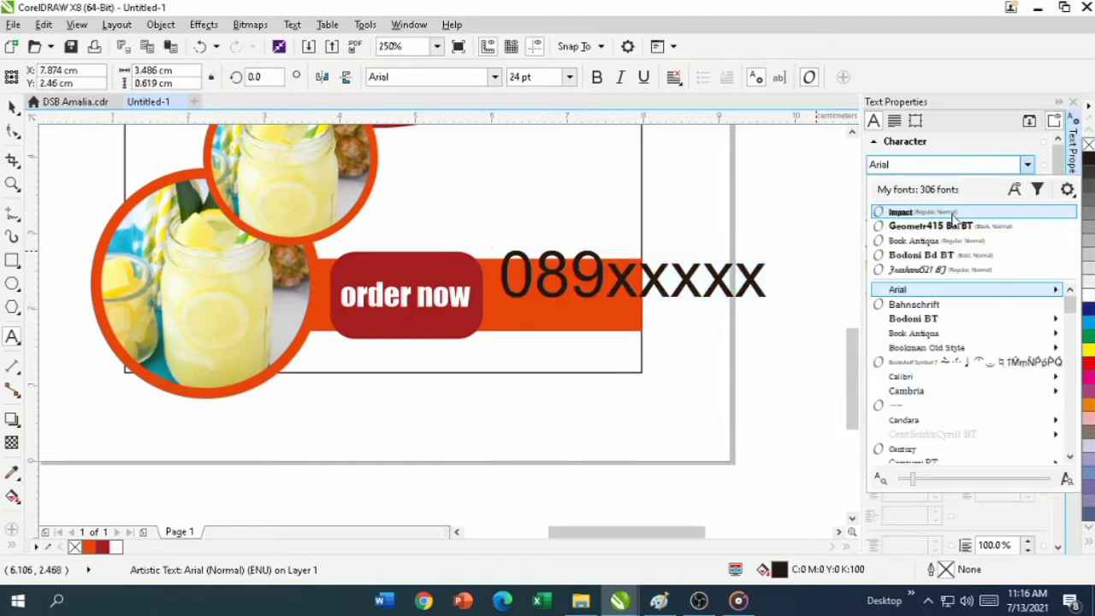
pyautogui.click(929, 210)
# Sample white from the document palette and apply it to the phone number text.
pyautogui.click(1004, 241)
pyautogui.click(973, 283)
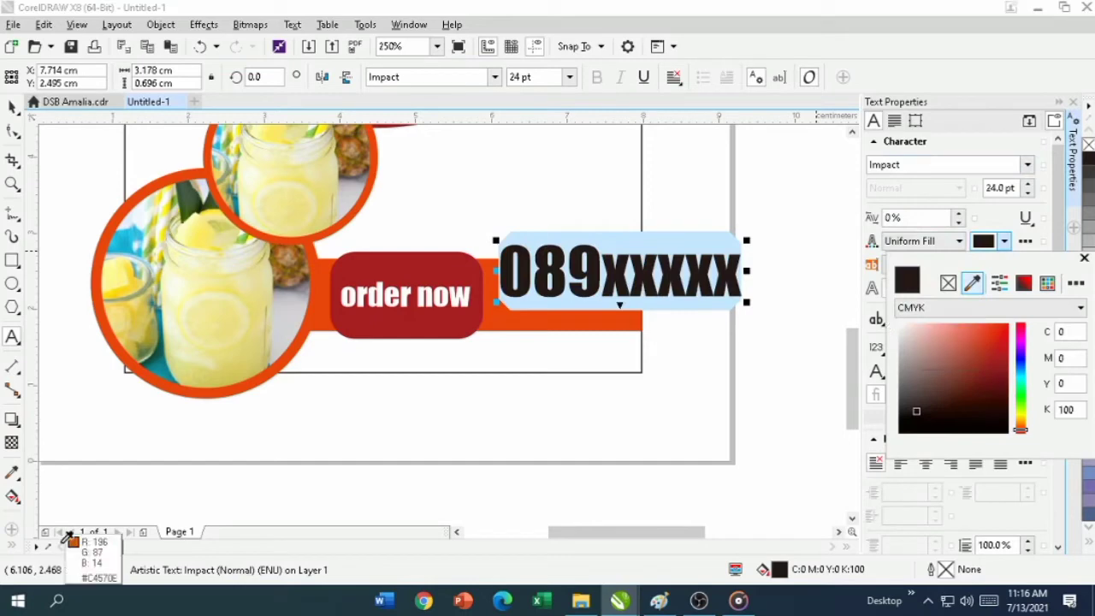
pyautogui.click(117, 547)
pyautogui.click(616, 278)
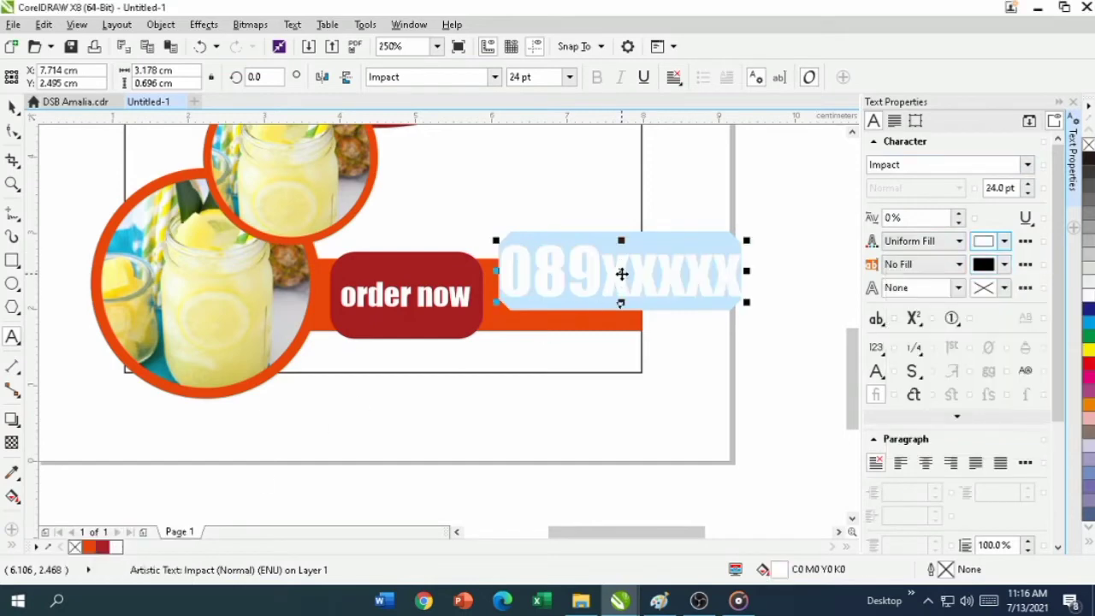
# Shrink the phone number text to about 13.5 pt and place it on the orange band right of the "order now" box.
pyautogui.moveTo(621, 273); pyautogui.dragTo(599, 289)
pyautogui.moveTo(726, 318); pyautogui.dragTo(644, 330)
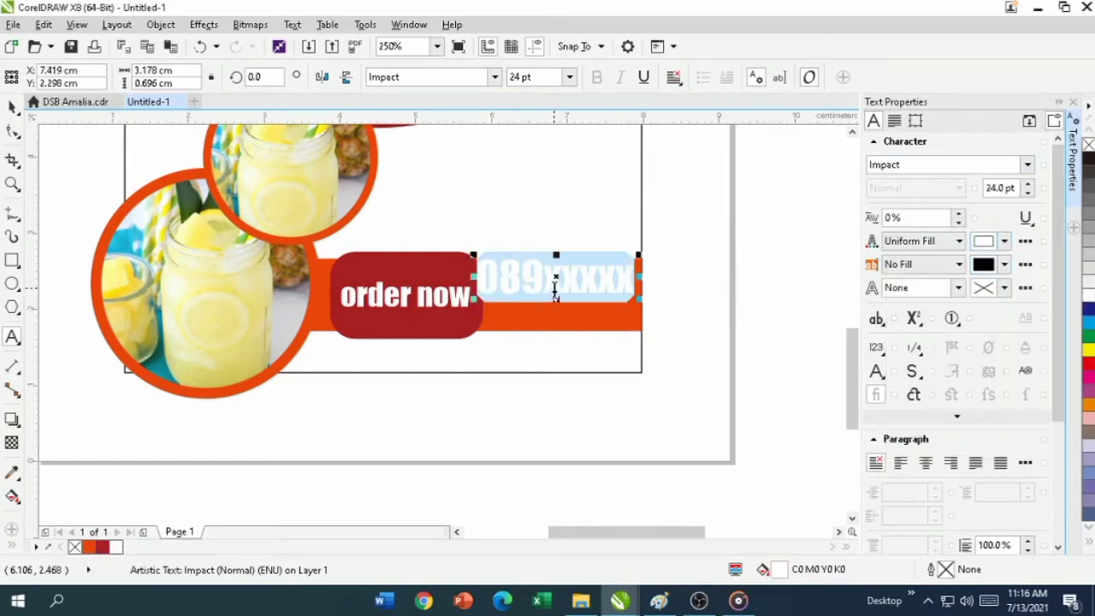
pyautogui.moveTo(557, 276); pyautogui.dragTo(561, 297)
pyautogui.moveTo(644, 319); pyautogui.dragTo(624, 315)
pyautogui.moveTo(550, 294); pyautogui.dragTo(563, 302)
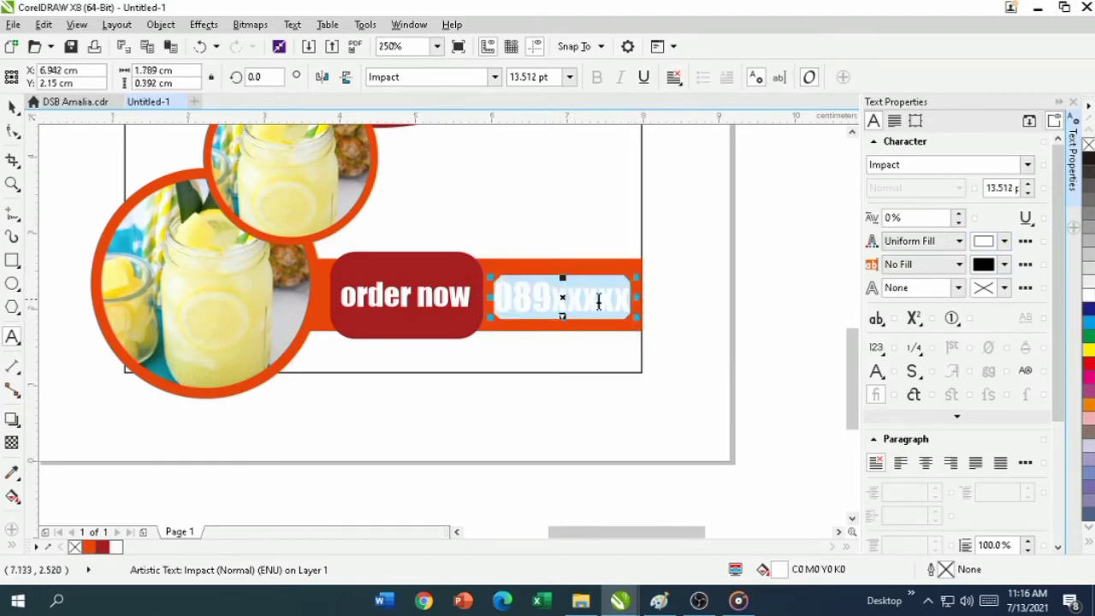
# Sample the dark red from the rounded rectangle and apply it to the phone number text.
pyautogui.click(1003, 240)
pyautogui.click(972, 282)
pyautogui.click(480, 258)
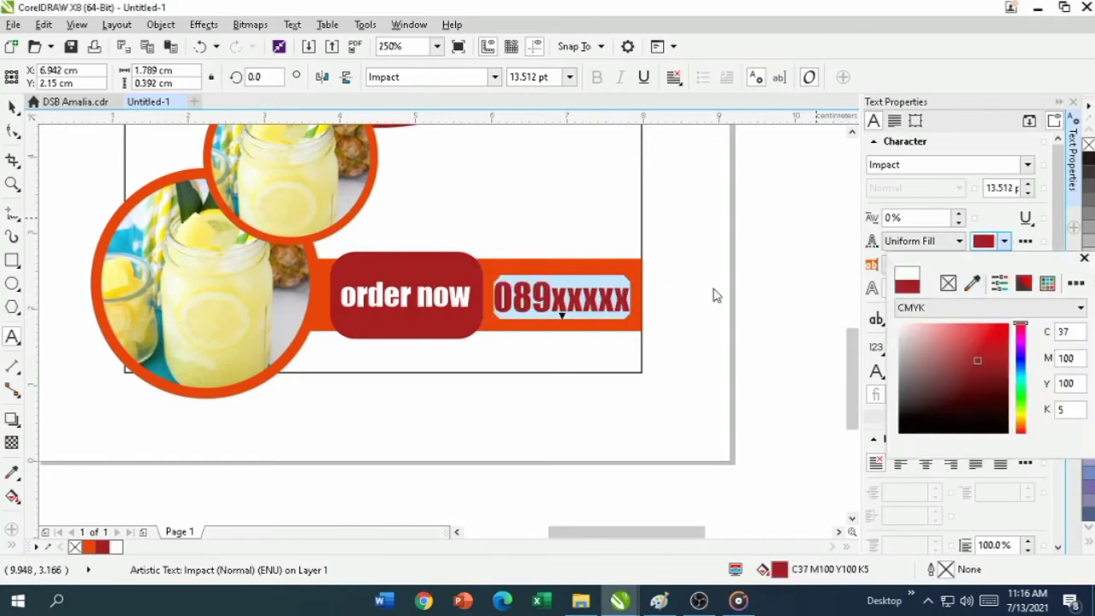
pyautogui.click(759, 280)
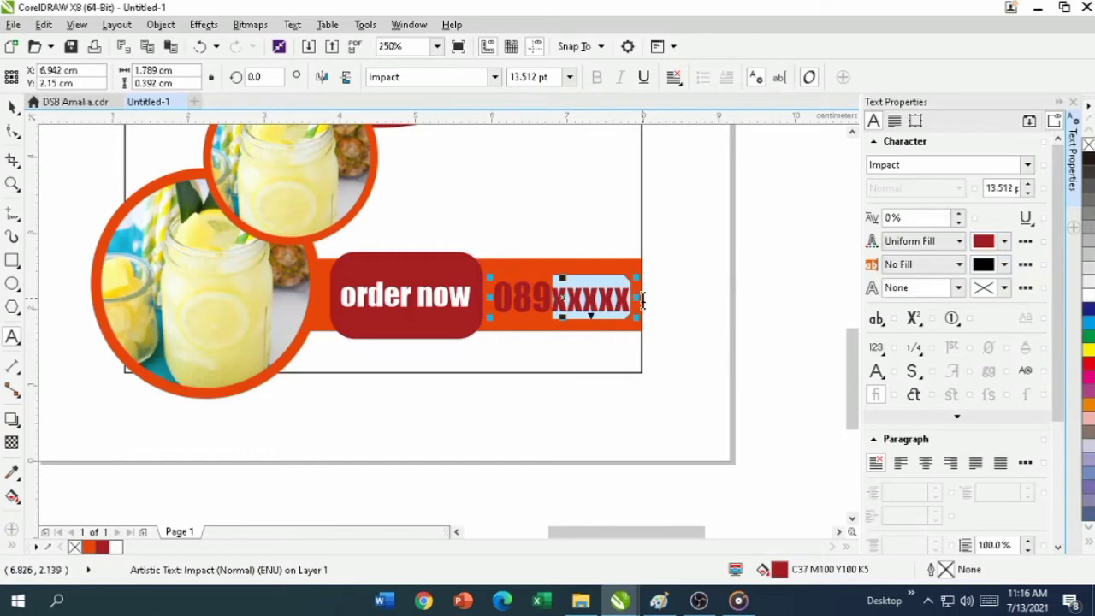
# Replace the phone number's lowercase x placeholders with capital X's and shrink the text to about 12.6 pt within the orange band.
pyautogui.press('BackSpace')
pyautogui.write('XXXXX')
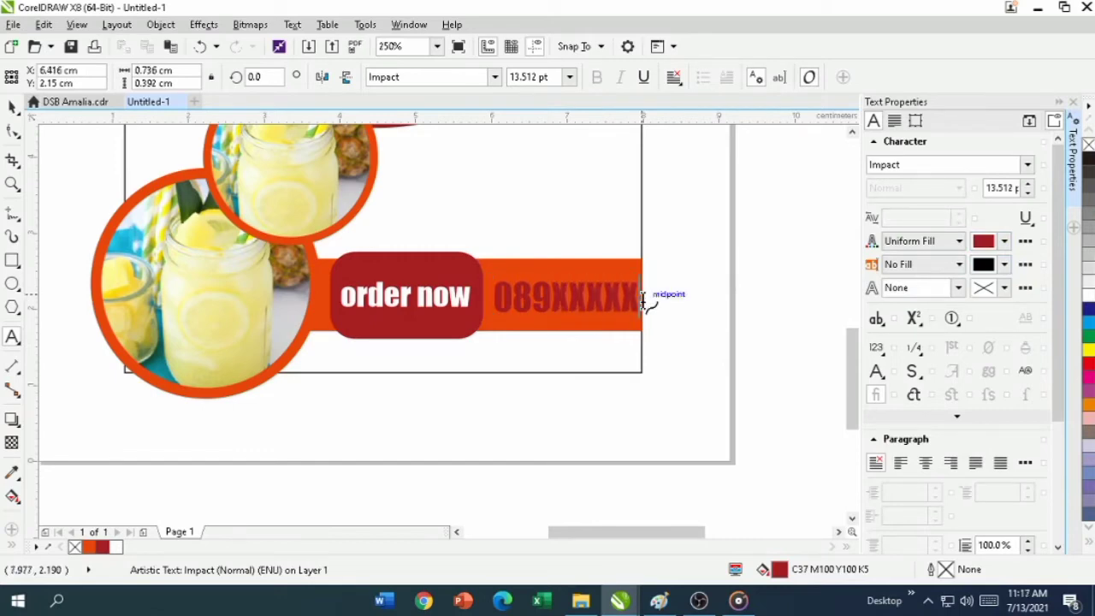
pyautogui.moveTo(569, 302); pyautogui.dragTo(565, 298)
pyautogui.moveTo(644, 318); pyautogui.dragTo(637, 324)
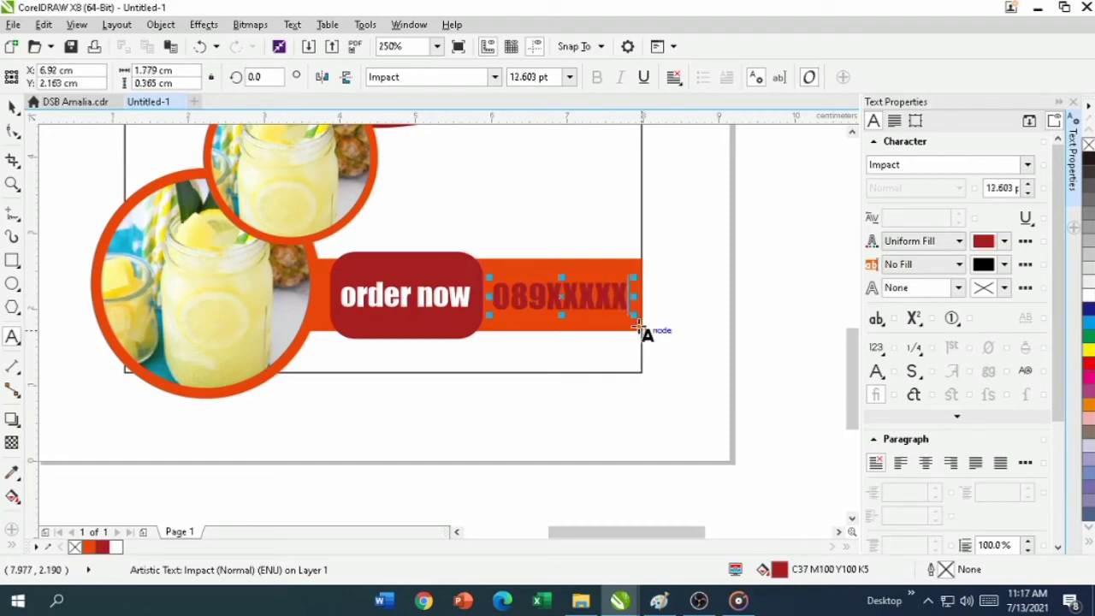
# Review the brochure layout, including the order band, the blank area below the curved bands and the loose juice photo.
pyautogui.scroll(-2, 652, 308)
pyautogui.click(719, 375)
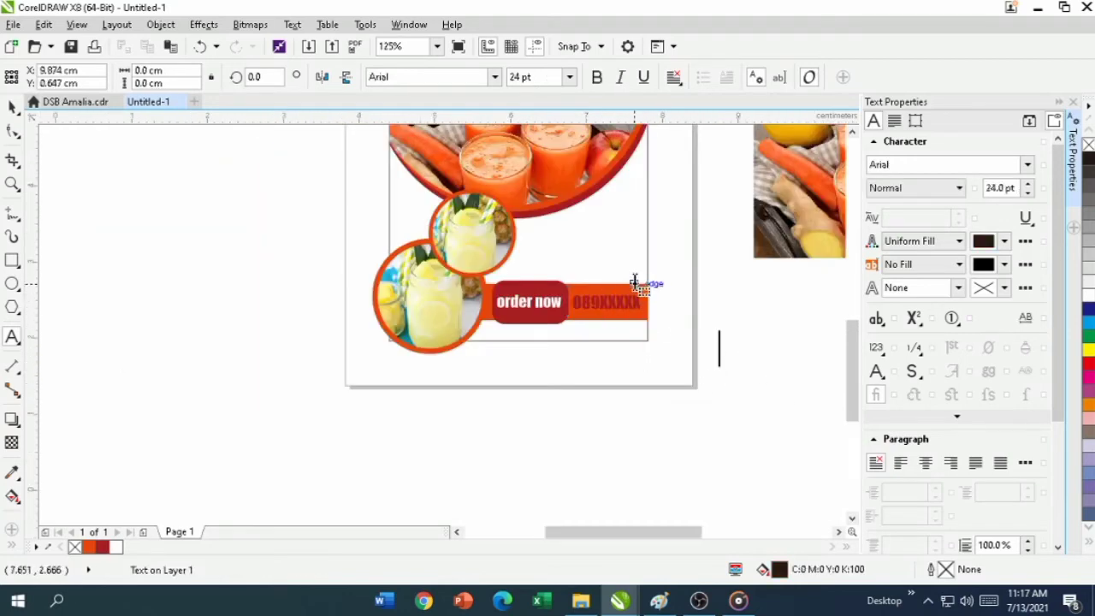
pyautogui.click(438, 46)
pyautogui.click(438, 113)
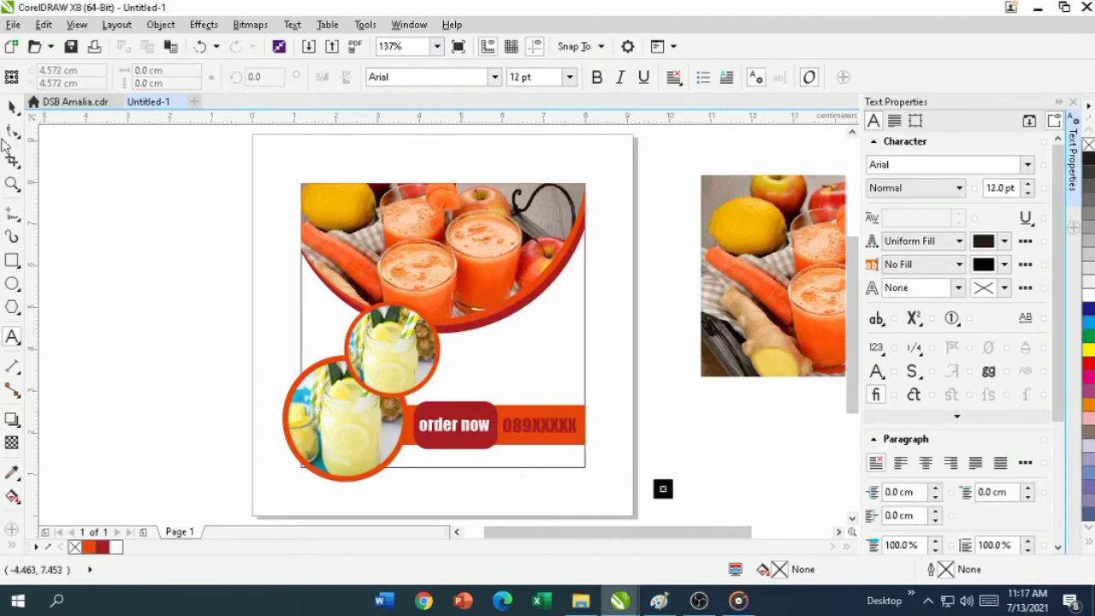
pyautogui.click(12, 107)
pyautogui.rightClick(744, 317)
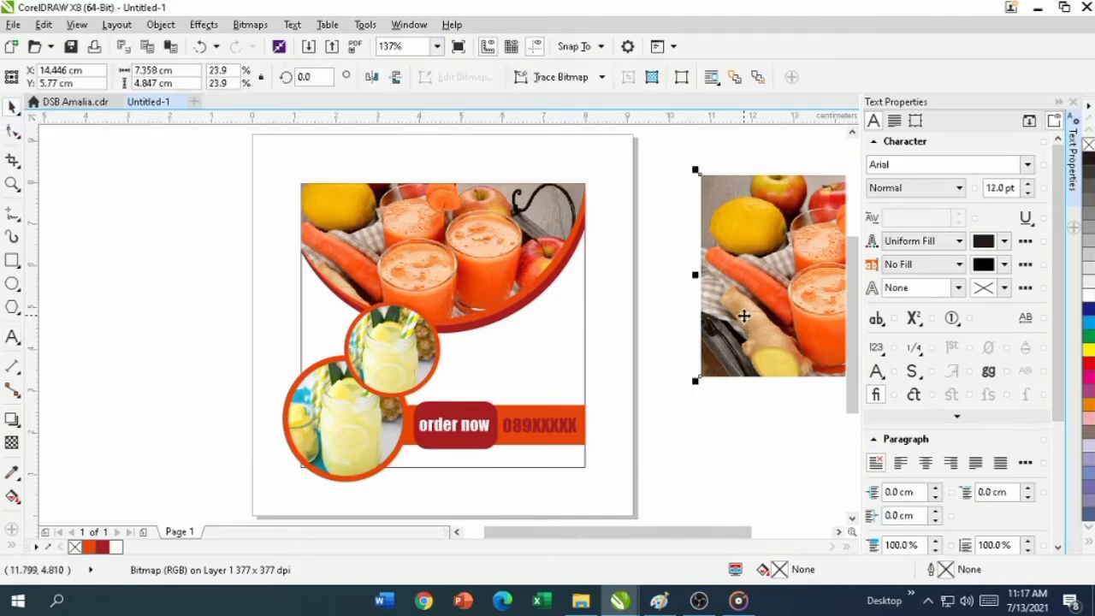
pyautogui.click(805, 132)
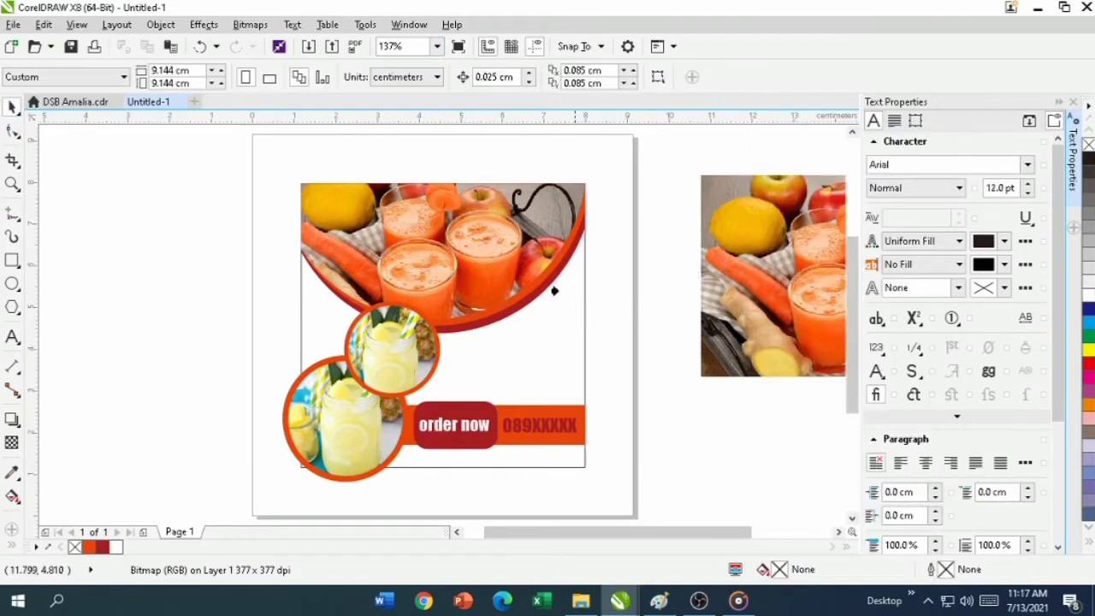
pyautogui.click(578, 327)
pyautogui.click(597, 348)
pyautogui.scroll(2, 573, 330)
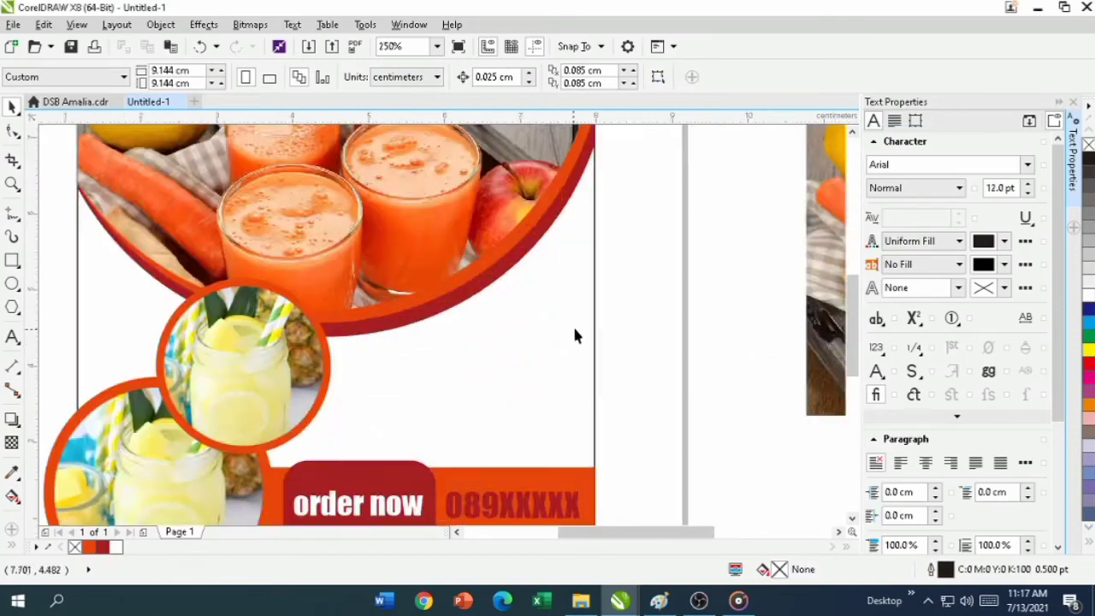
pyautogui.scroll(-3, 573, 331)
pyautogui.scroll(1, 721, 417)
# Apply a uniform transparency of about 47 to the loose carrot juice photo beside the page.
pyautogui.scroll(-1, 729, 400)
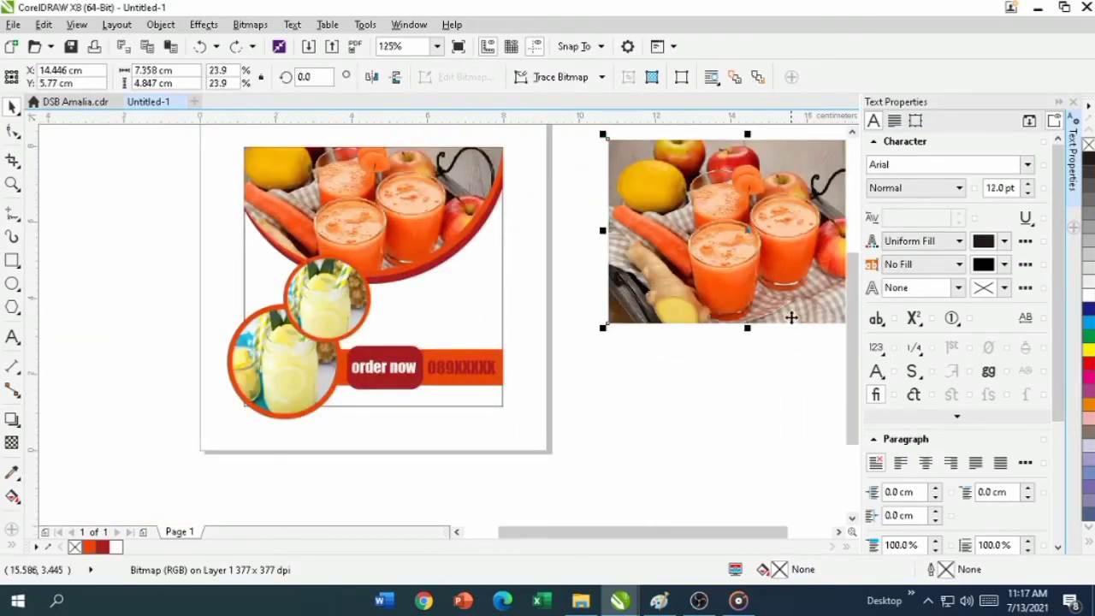
pyautogui.scroll(3, 792, 318)
pyautogui.scroll(-3, 763, 440)
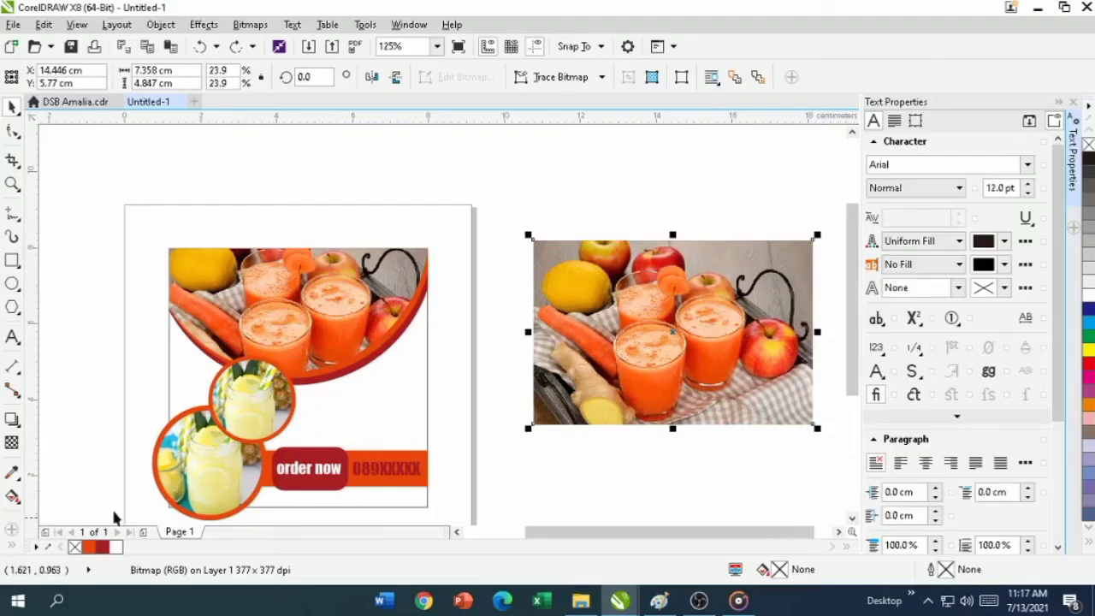
pyautogui.click(31, 425)
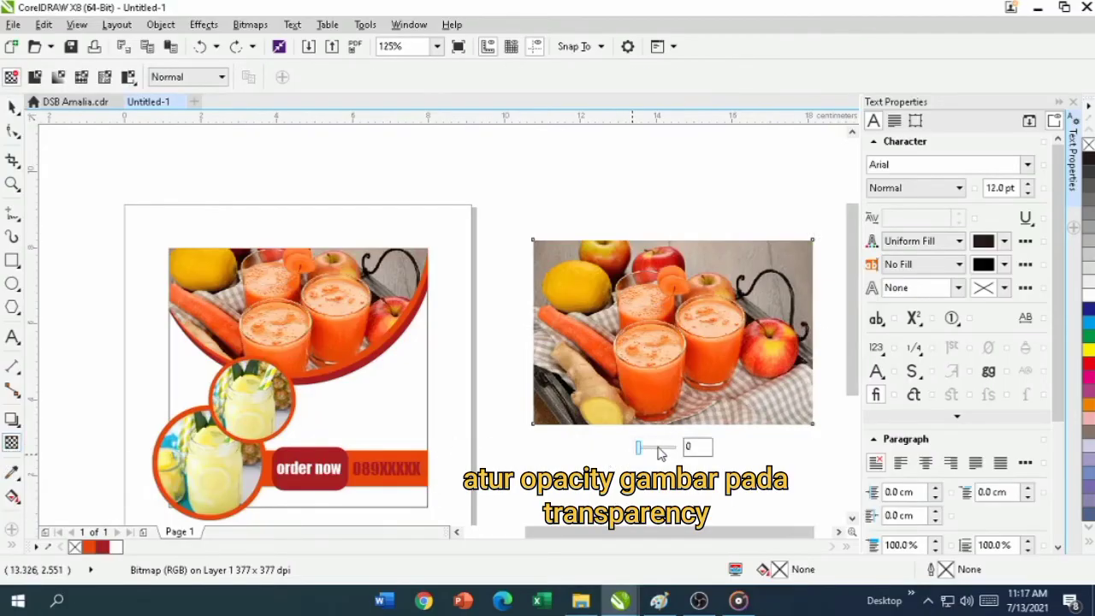
pyautogui.click(659, 449)
pyautogui.moveTo(657, 448); pyautogui.dragTo(656, 448)
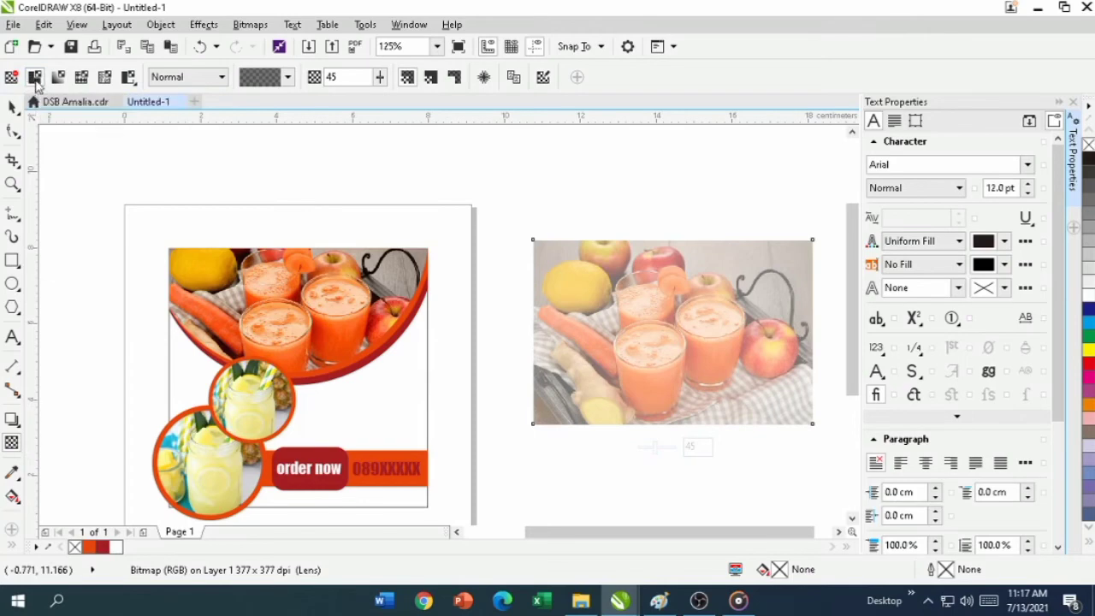
pyautogui.moveTo(656, 449); pyautogui.dragTo(657, 450)
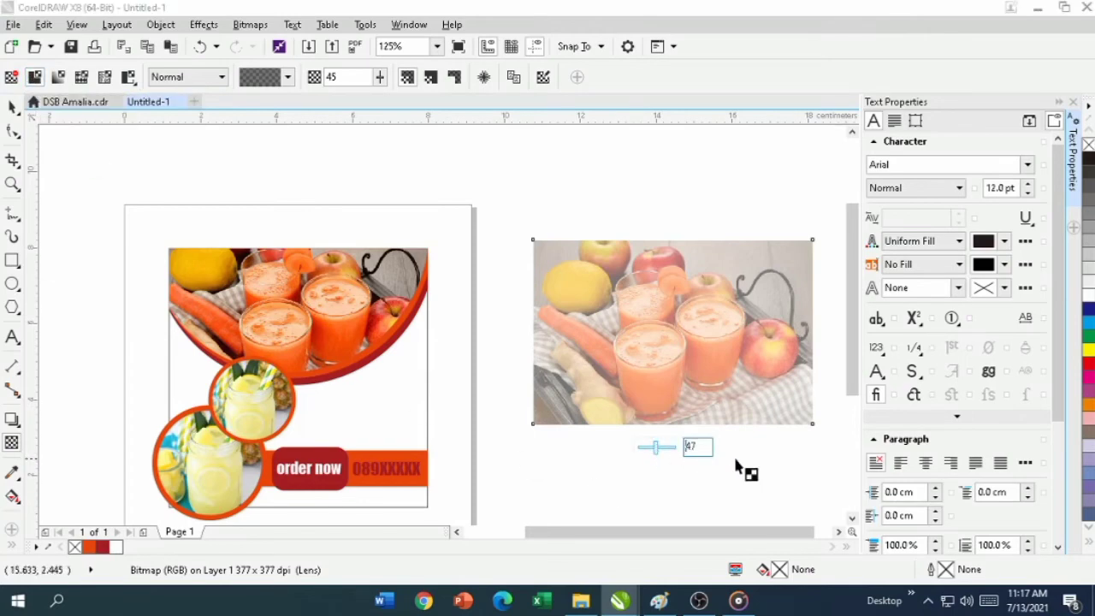
# PowerClip the semi-transparent juice photo inside the square brochure frame.
pyautogui.click(12, 107)
pyautogui.rightClick(561, 374)
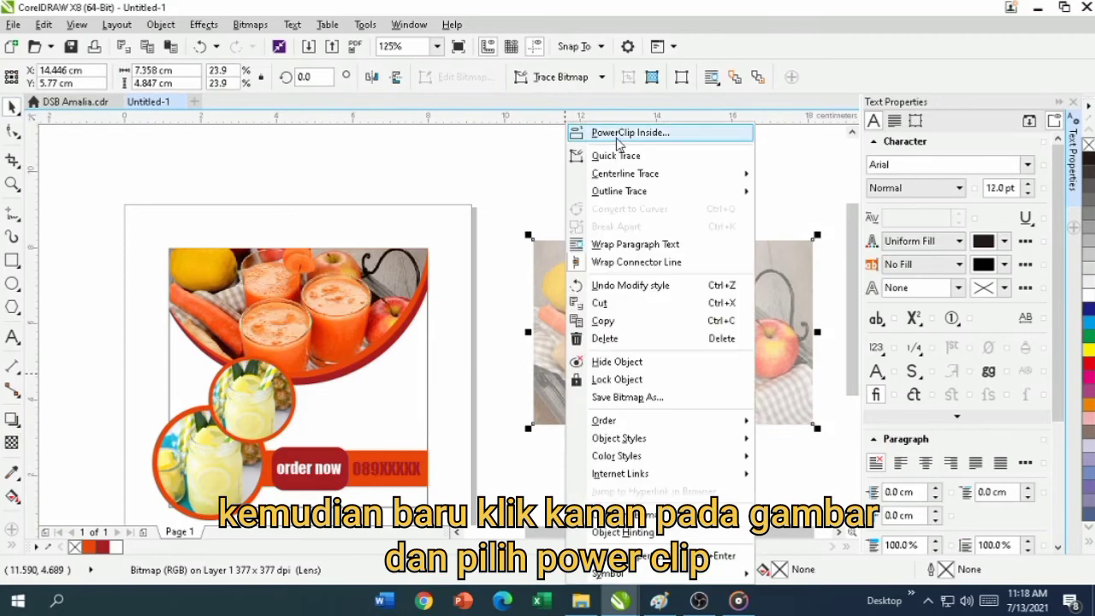
pyautogui.click(618, 134)
pyautogui.click(423, 398)
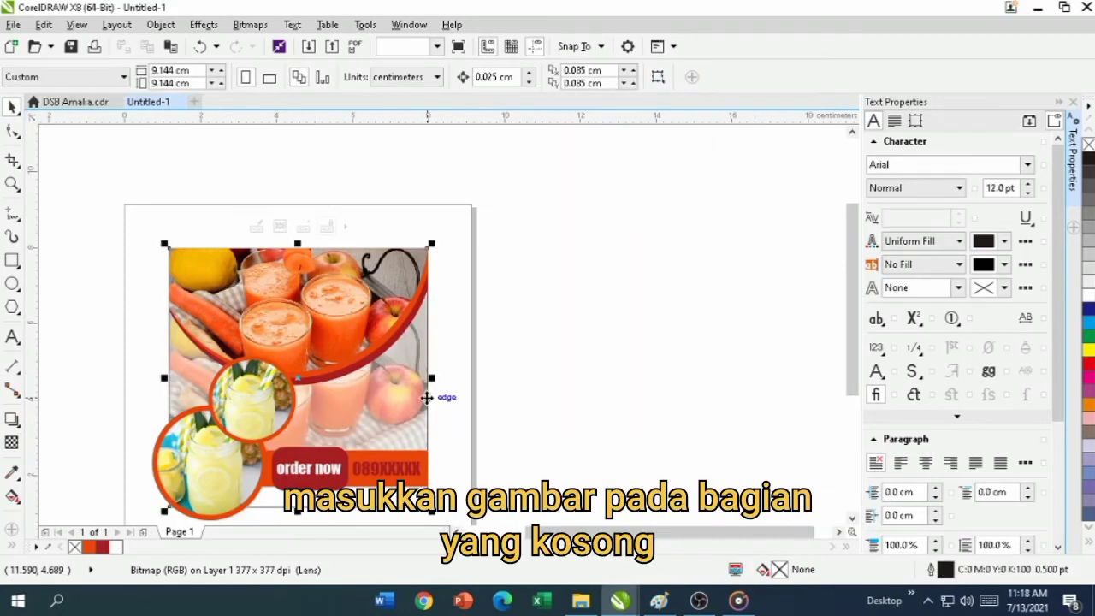
# Edit the square's PowerClip contents, enlarging the faded photo to about 9.29 x 6.12 cm and positioning it over the frame's lower part.
pyautogui.click(255, 227)
pyautogui.click(432, 465)
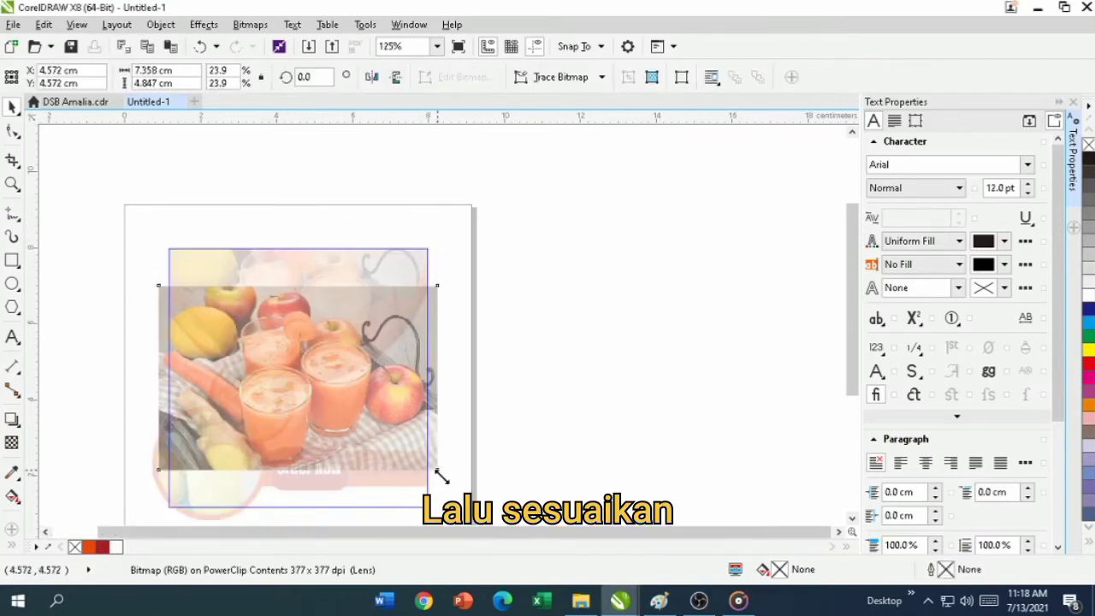
pyautogui.moveTo(439, 472); pyautogui.dragTo(476, 463)
pyautogui.moveTo(314, 360)
pyautogui.mouseDown()
pyautogui.moveTo(304, 355)
pyautogui.moveTo(301, 375)
pyautogui.mouseUp()
pyautogui.moveTo(458, 479); pyautogui.dragTo(490, 499)
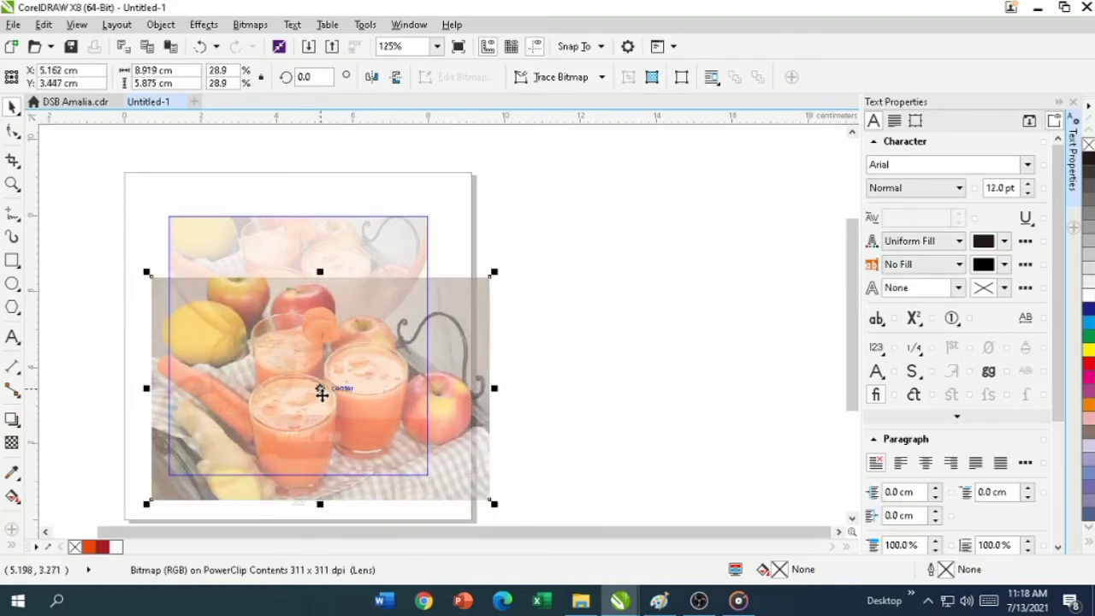
pyautogui.moveTo(320, 391); pyautogui.dragTo(306, 373)
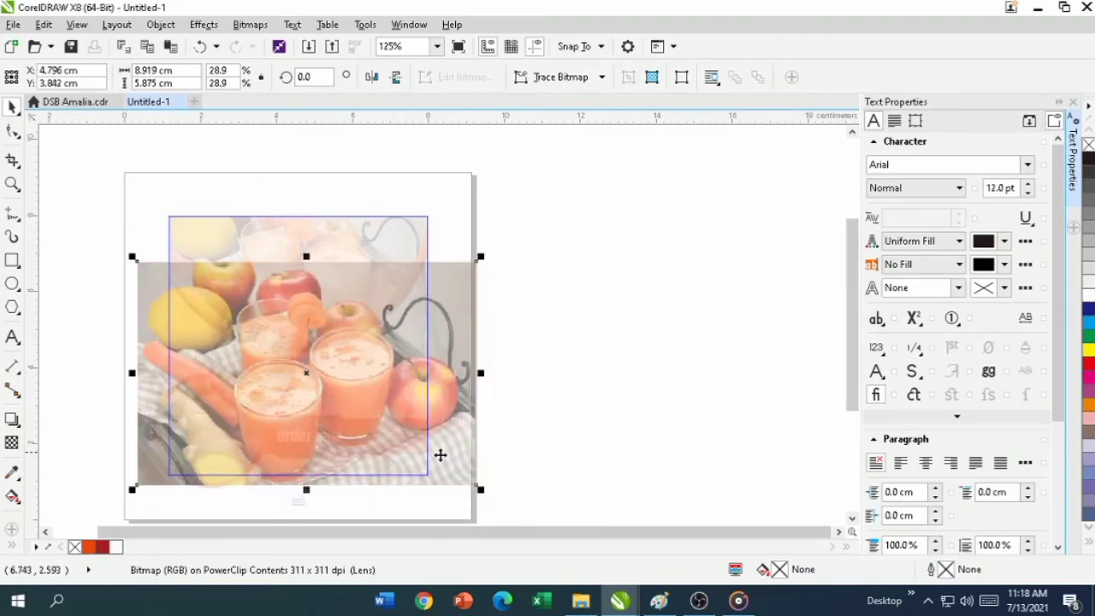
pyautogui.moveTo(480, 488)
pyautogui.mouseDown()
pyautogui.moveTo(499, 504)
pyautogui.moveTo(492, 497)
pyautogui.mouseUp()
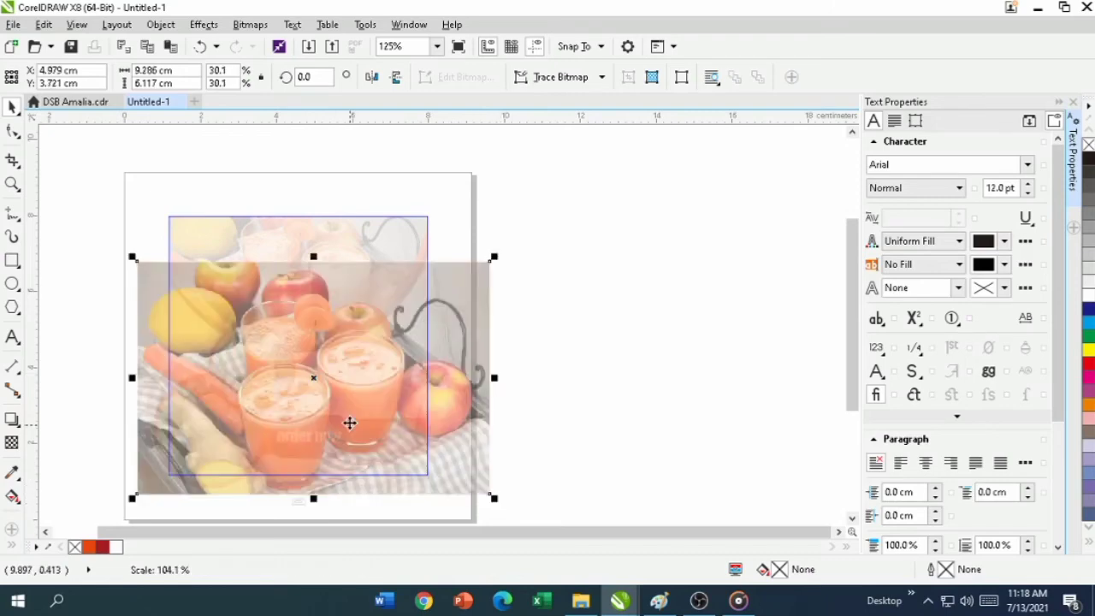
pyautogui.moveTo(312, 377); pyautogui.dragTo(309, 367)
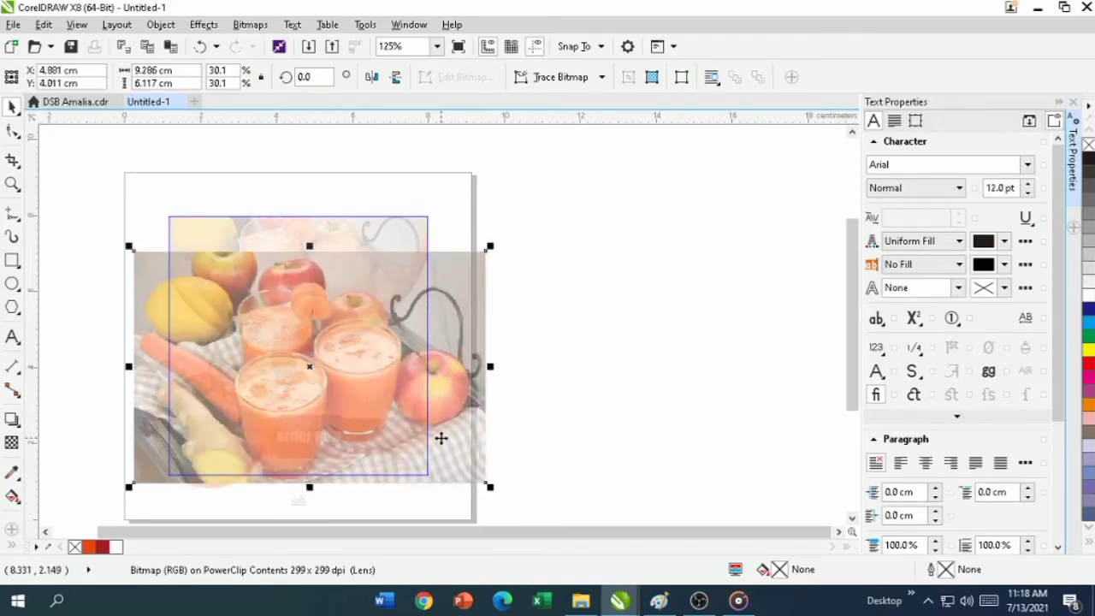
pyautogui.click(298, 501)
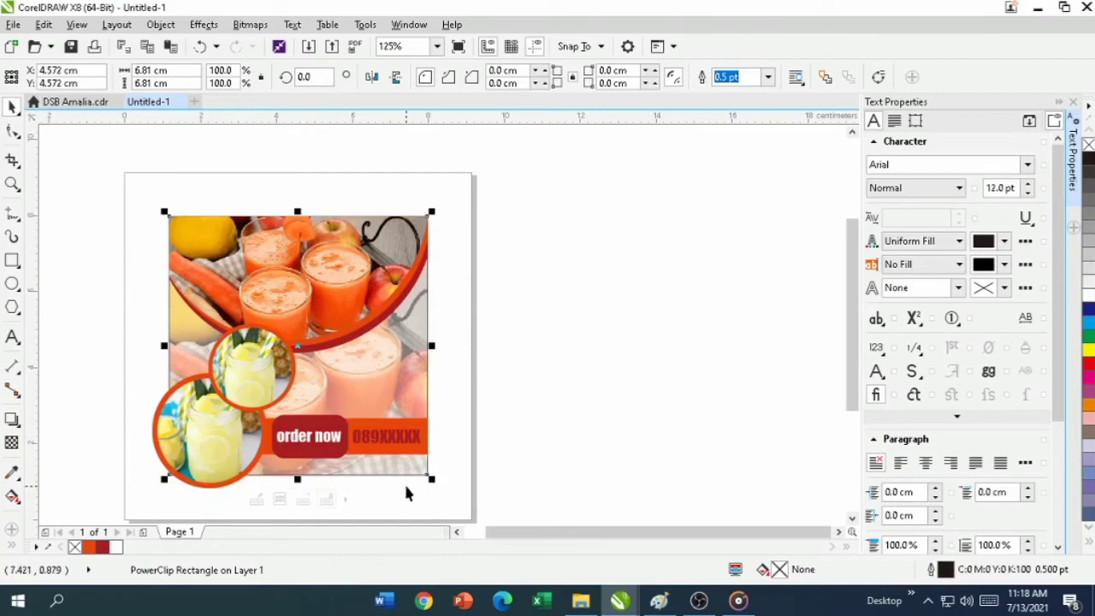
pyautogui.click(437, 405)
# Duplicate the dark red "order now" rectangle, shrink the copy and place it just above the smaller drink circle.
pyautogui.scroll(3, 305, 397)
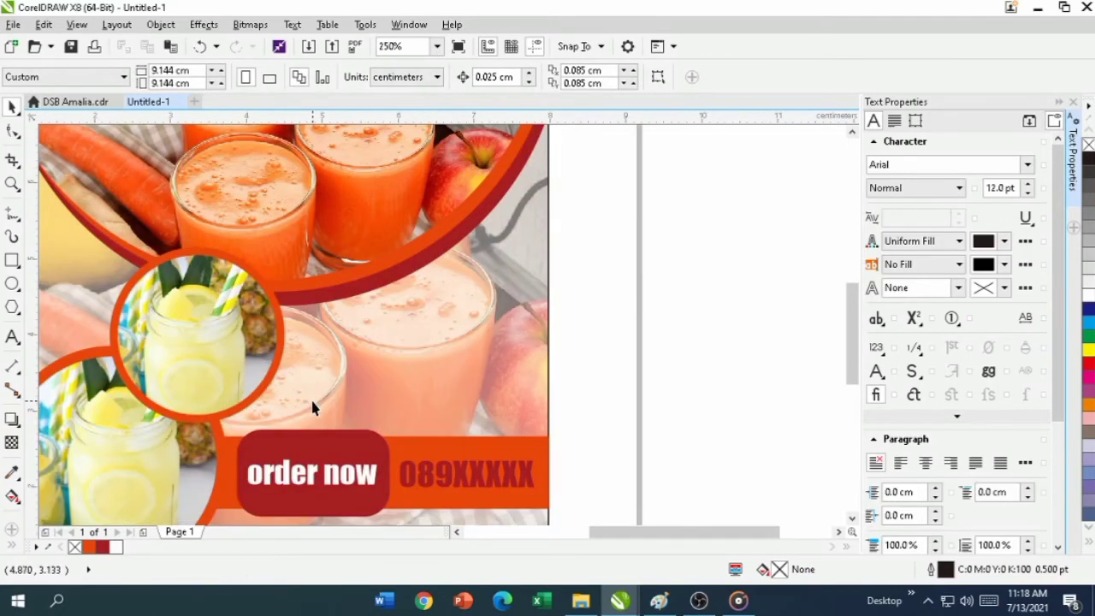
pyautogui.scroll(-3, 313, 445)
pyautogui.click(315, 446)
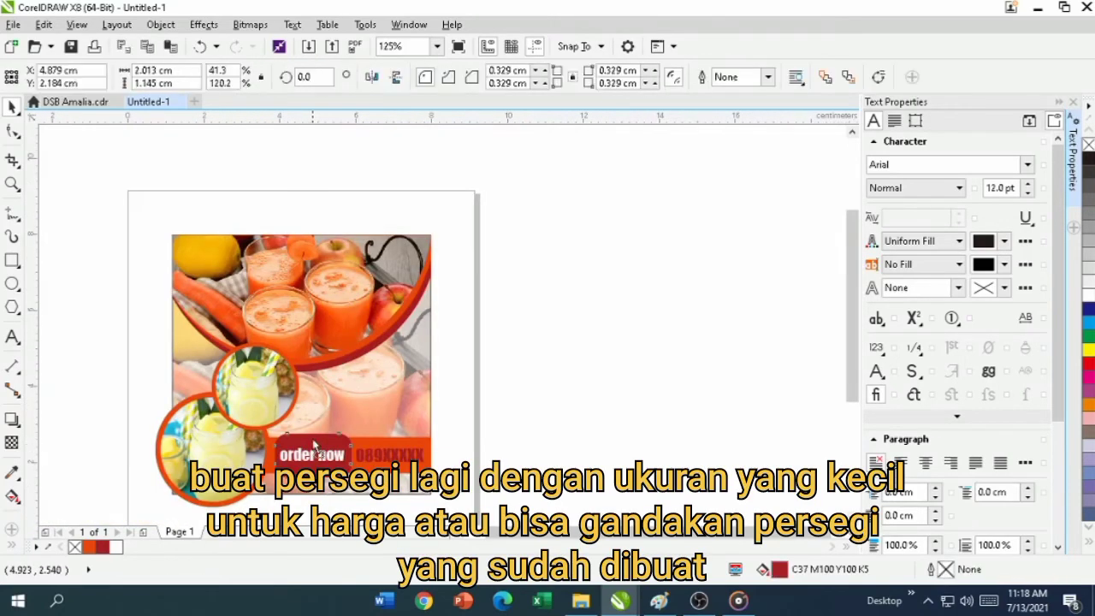
pyautogui.moveTo(314, 446); pyautogui.dragTo(269, 376)
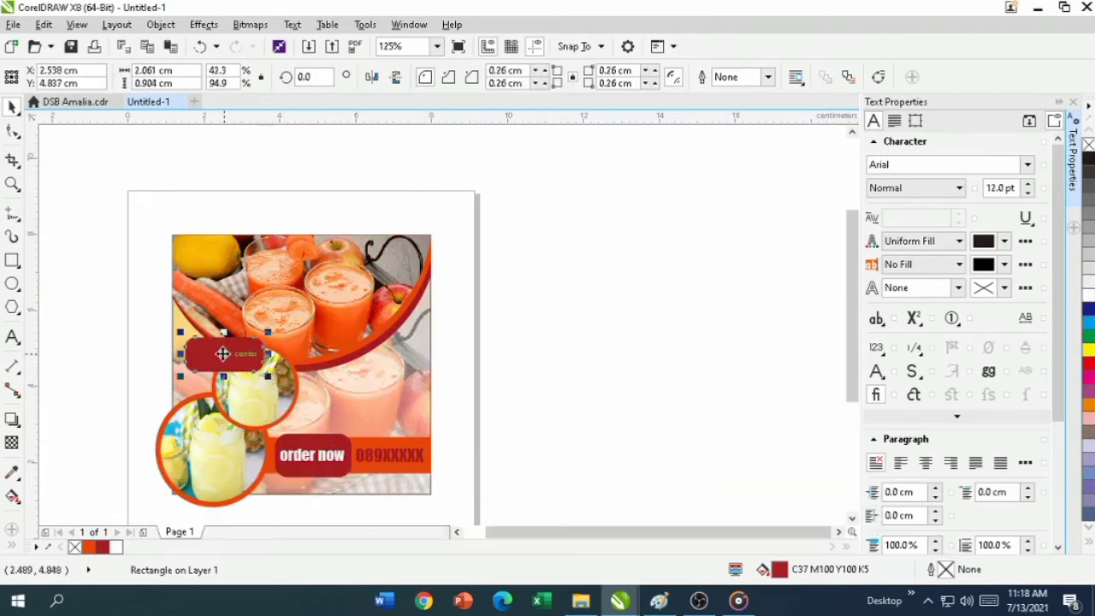
pyautogui.moveTo(221, 333)
pyautogui.mouseDown()
pyautogui.moveTo(213, 359)
pyautogui.moveTo(221, 348)
pyautogui.mouseUp()
pyautogui.scroll(1, 224, 355)
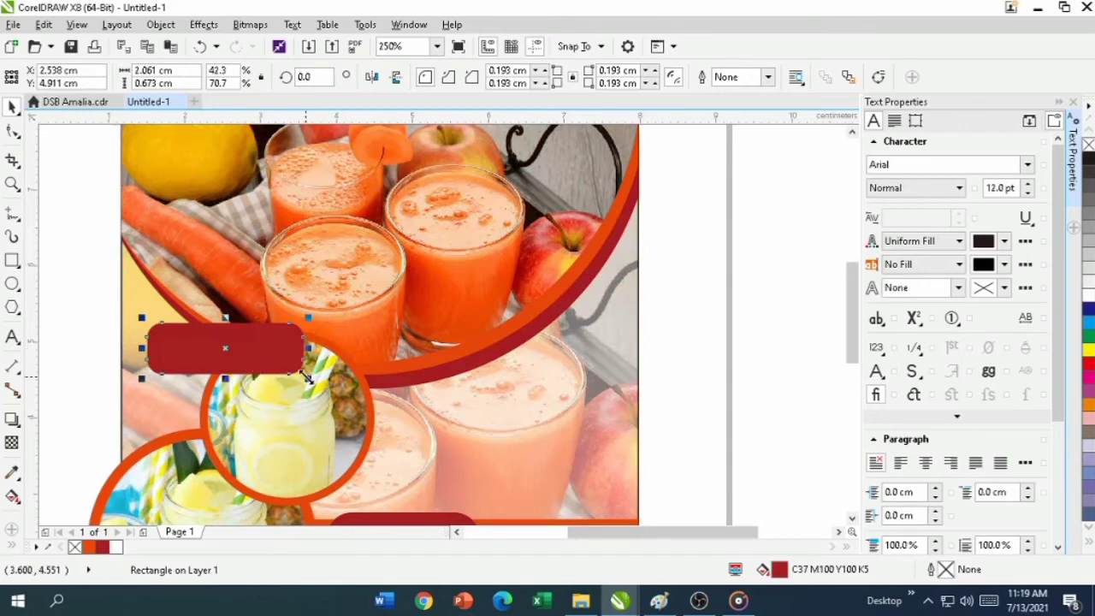
pyautogui.moveTo(309, 383); pyautogui.dragTo(289, 374)
pyautogui.moveTo(218, 347)
pyautogui.mouseDown()
pyautogui.moveTo(225, 366)
pyautogui.moveTo(225, 340)
pyautogui.mouseUp()
pyautogui.click(742, 310)
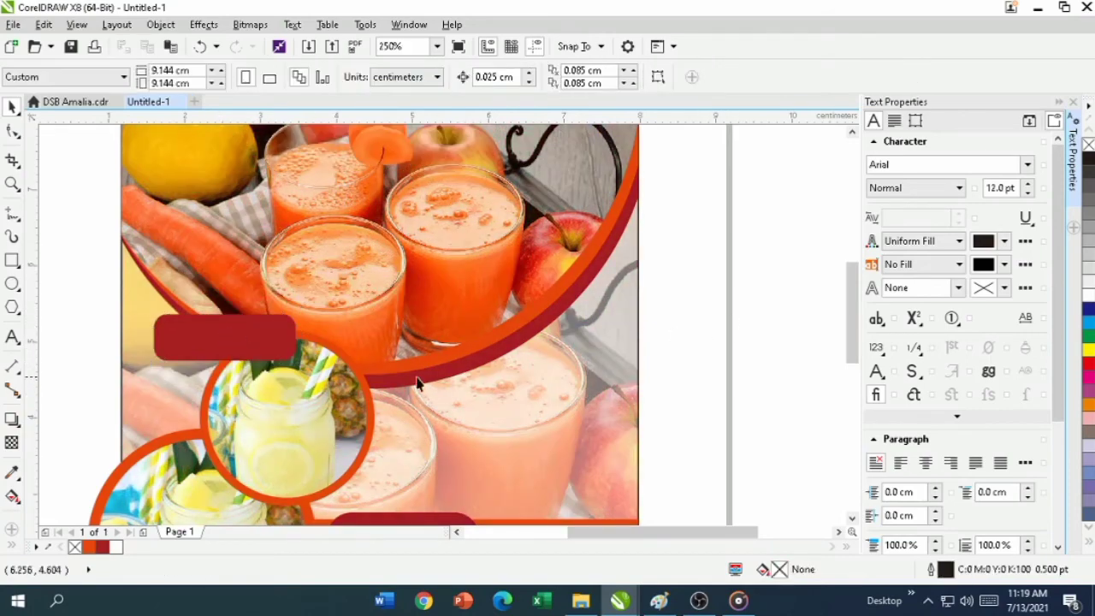
# Add the artistic text "15.000" over the small dark red rectangle.
pyautogui.click(13, 337)
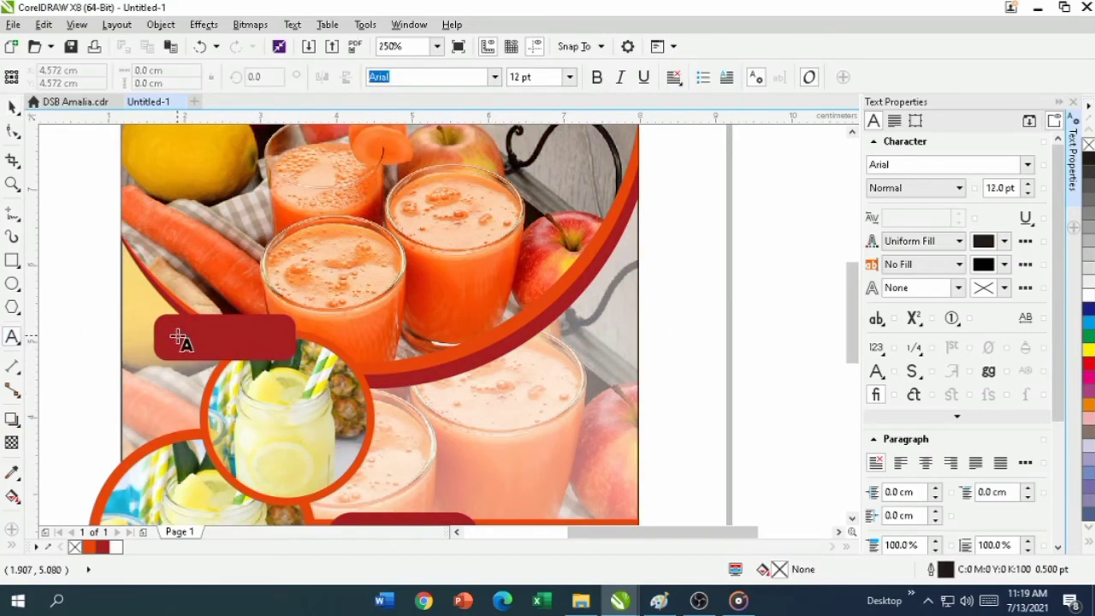
pyautogui.click(179, 337)
pyautogui.write('15')
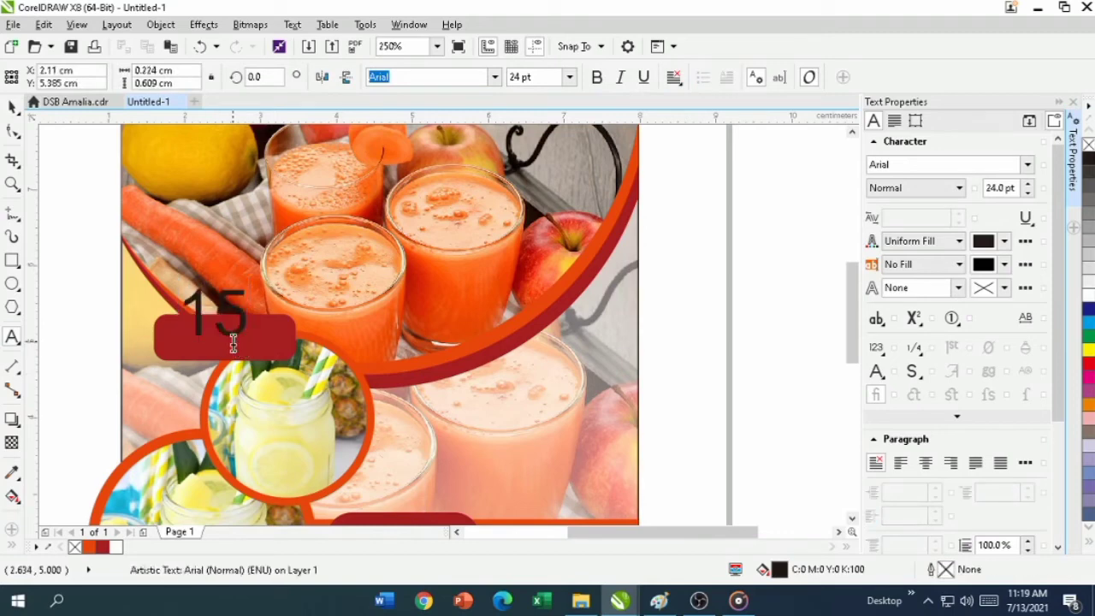
pyautogui.write('.000')
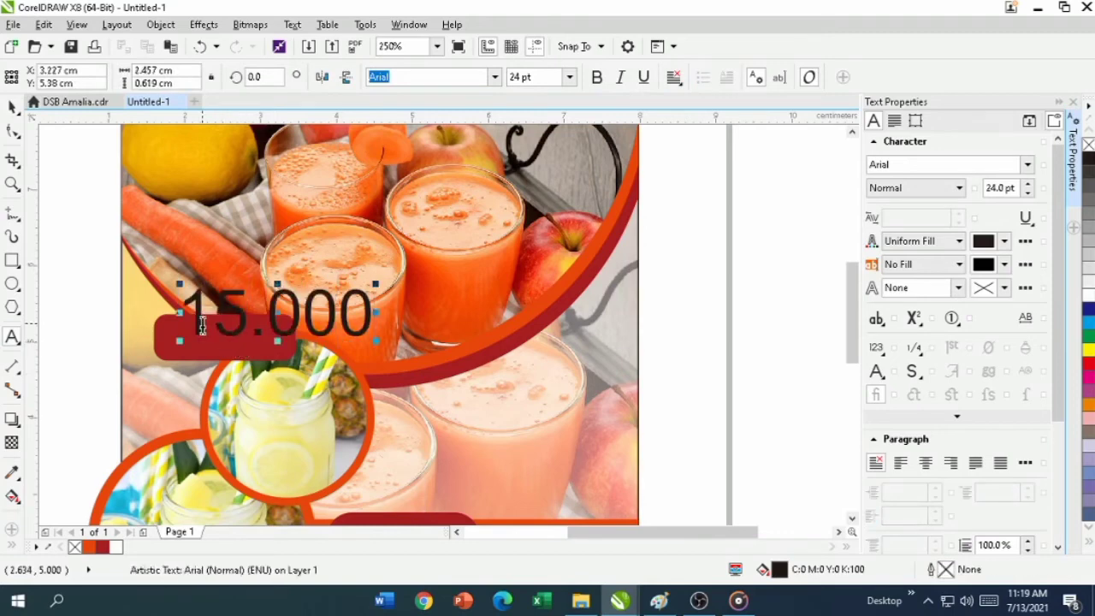
# Set the price text in Impact and recolour it with white sampled from the document palette.
pyautogui.moveTo(179, 317); pyautogui.dragTo(377, 317)
pyautogui.click(1028, 165)
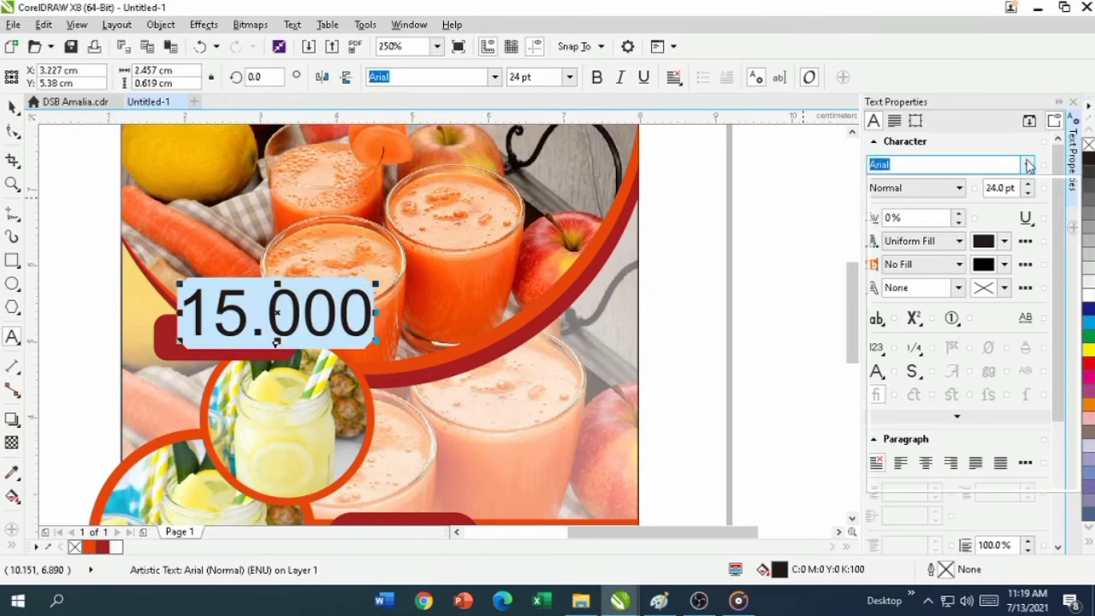
pyautogui.click(1000, 214)
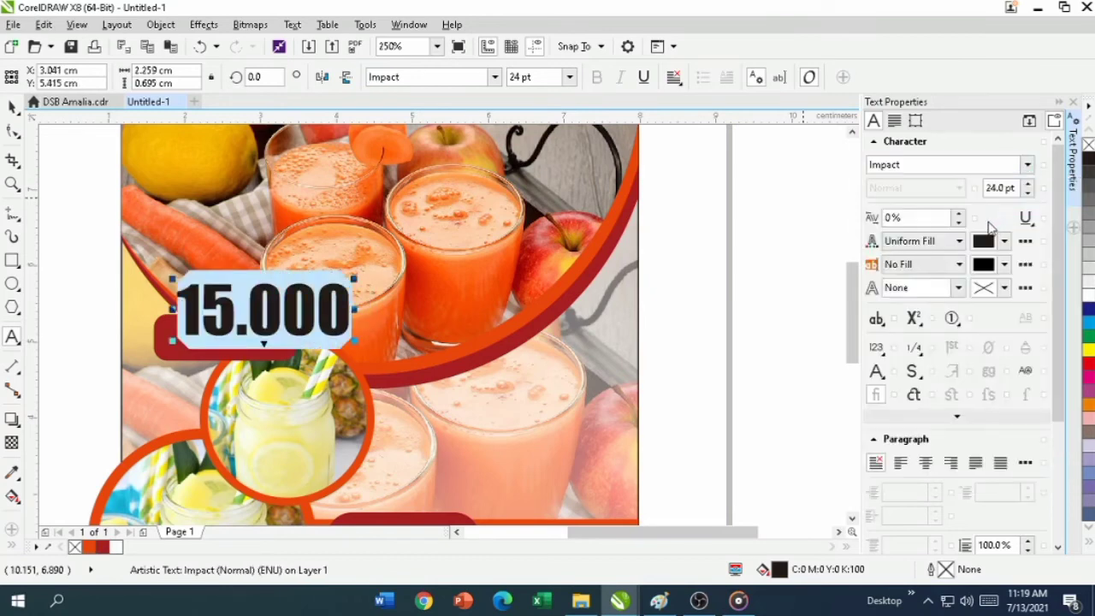
pyautogui.click(1004, 240)
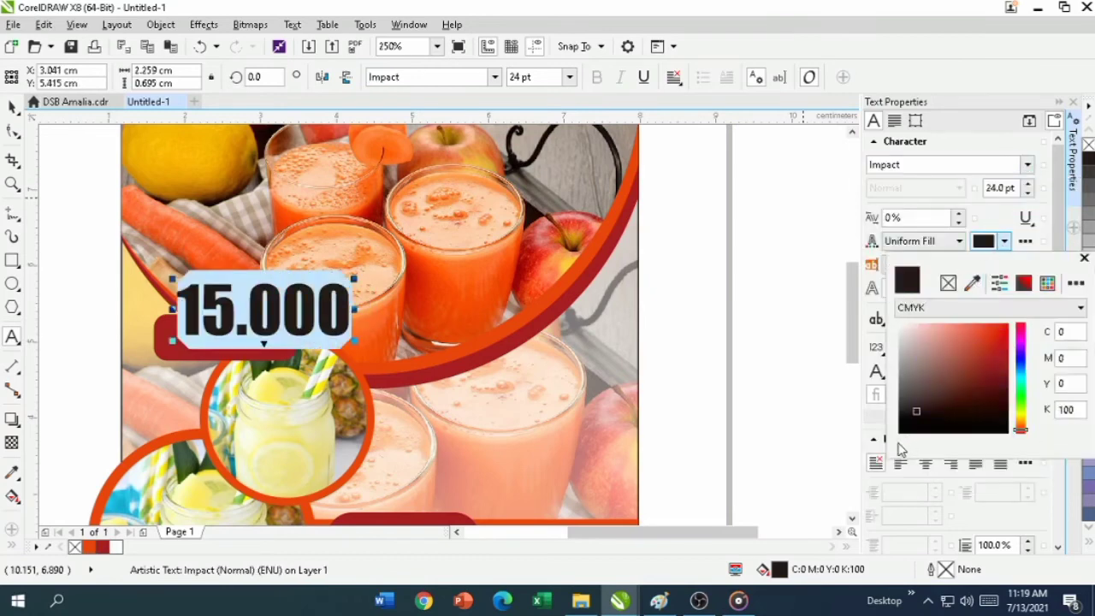
pyautogui.click(972, 285)
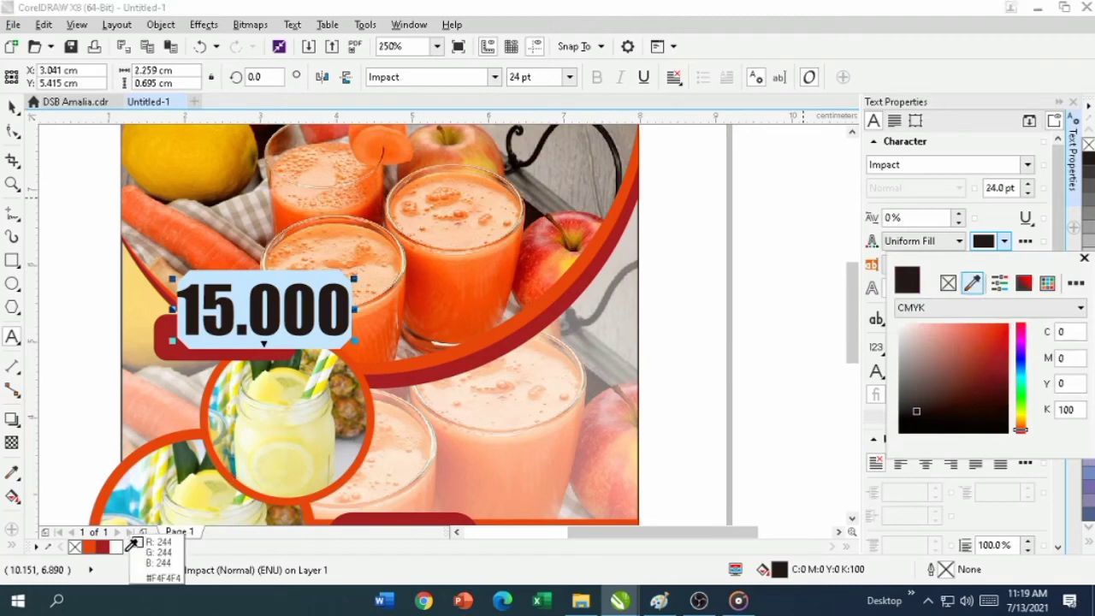
pyautogui.click(130, 538)
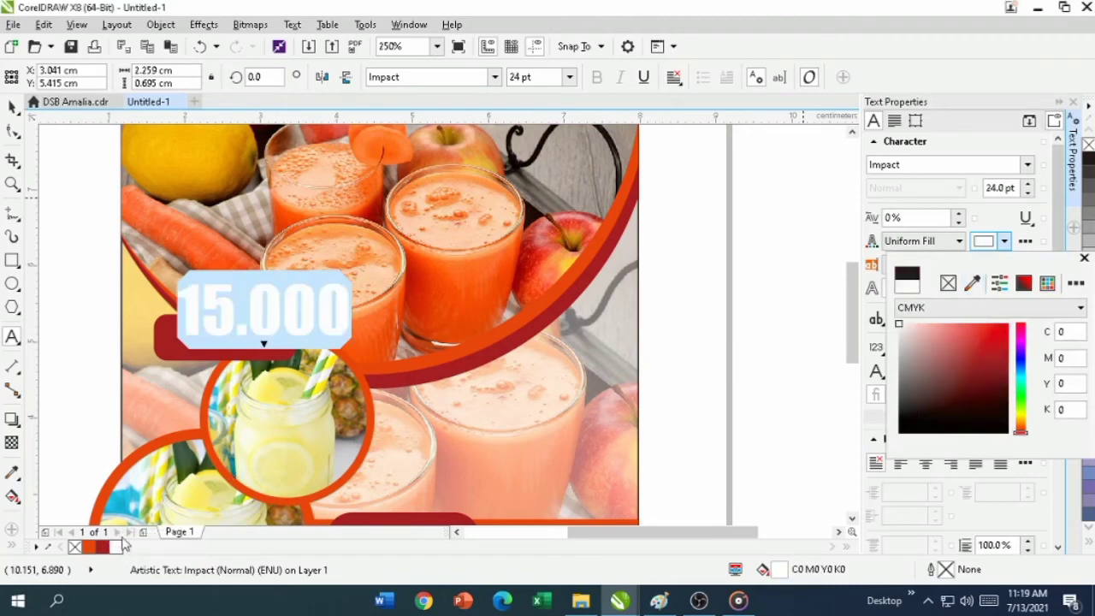
pyautogui.click(680, 309)
# Shrink the price text to about 11.1 pt and centre it on the small dark red rectangle.
pyautogui.moveTo(261, 310); pyautogui.dragTo(243, 334)
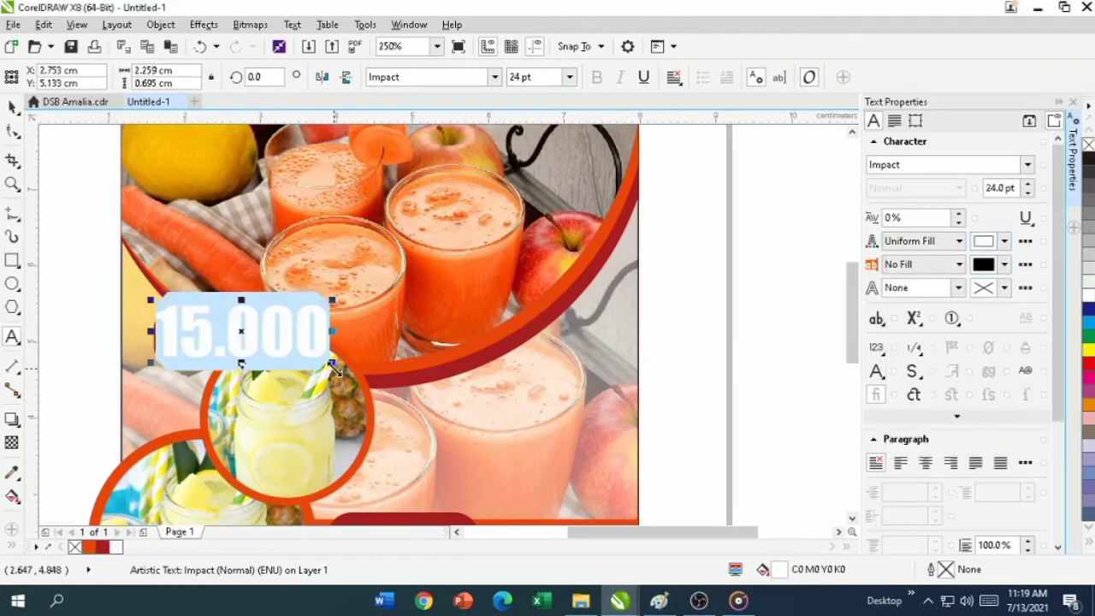
pyautogui.moveTo(334, 368); pyautogui.dragTo(261, 354)
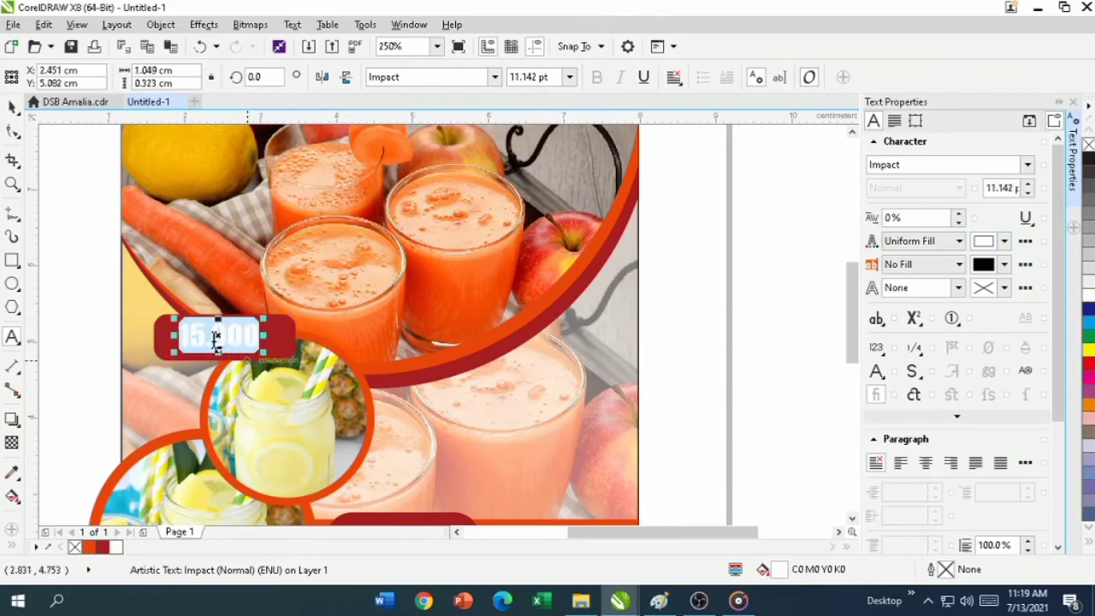
pyautogui.press('Escape')
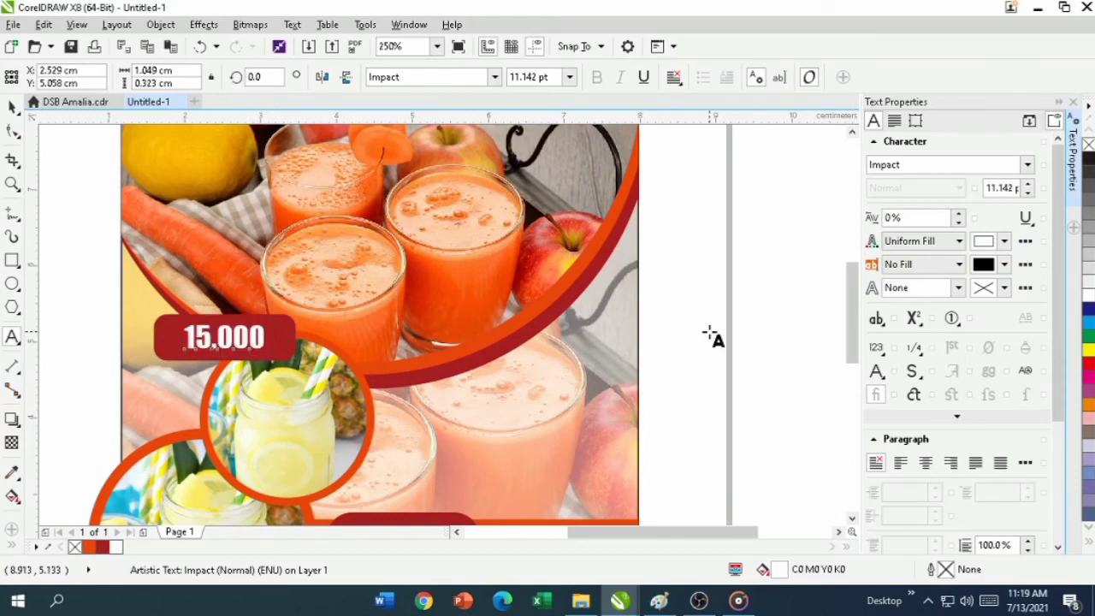
pyautogui.click(710, 333)
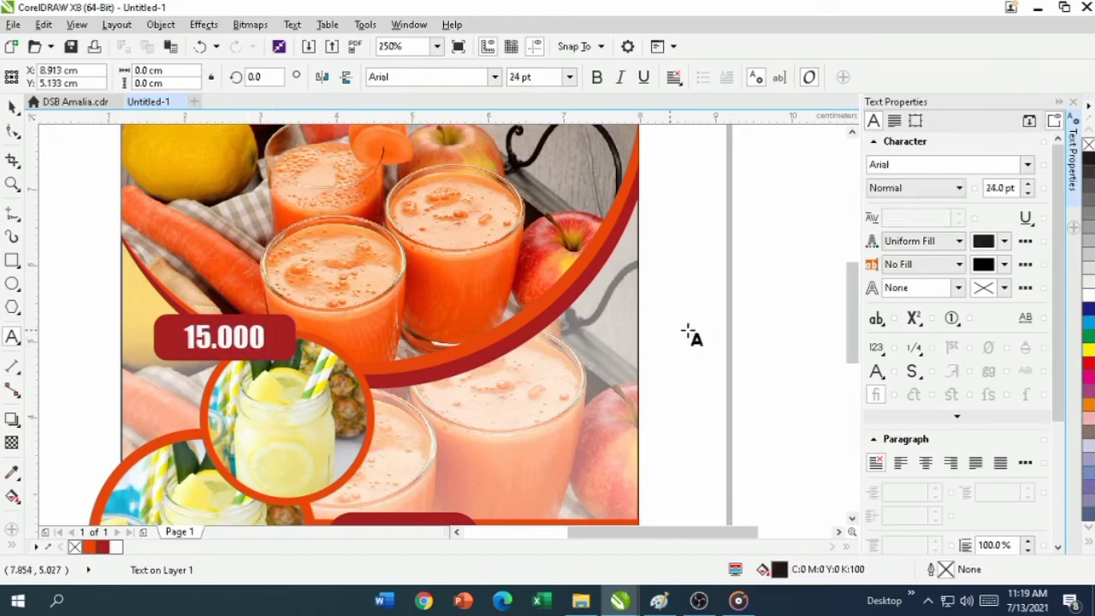
# Fill the faded photo background square with the dark red sampled from the document palette.
pyautogui.moveTo(854, 320); pyautogui.dragTo(853, 355)
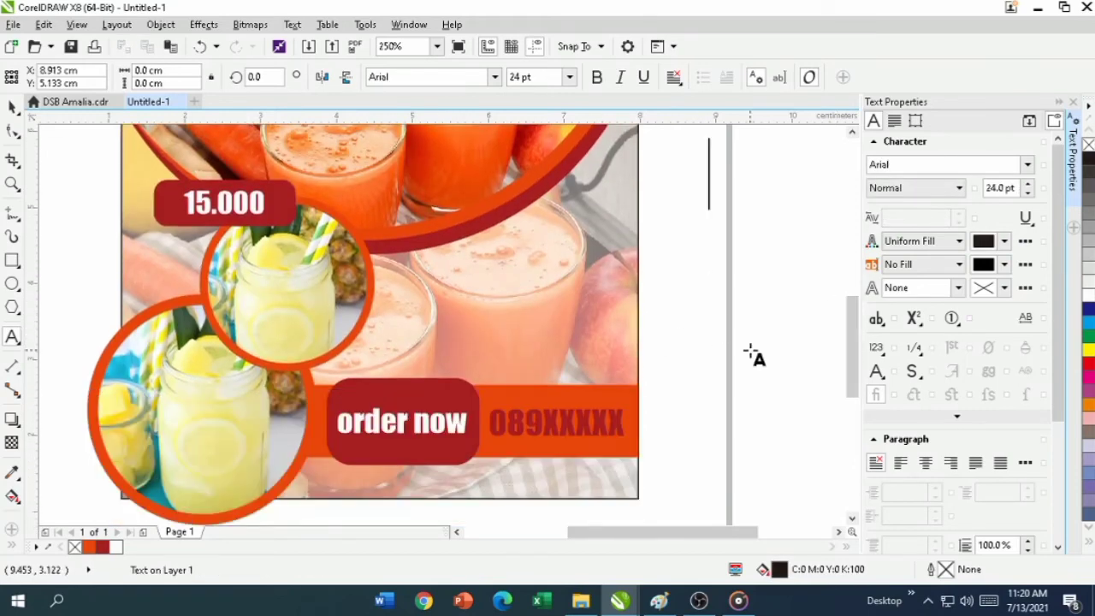
pyautogui.scroll(-1, 750, 351)
pyautogui.click(436, 46)
pyautogui.click(420, 101)
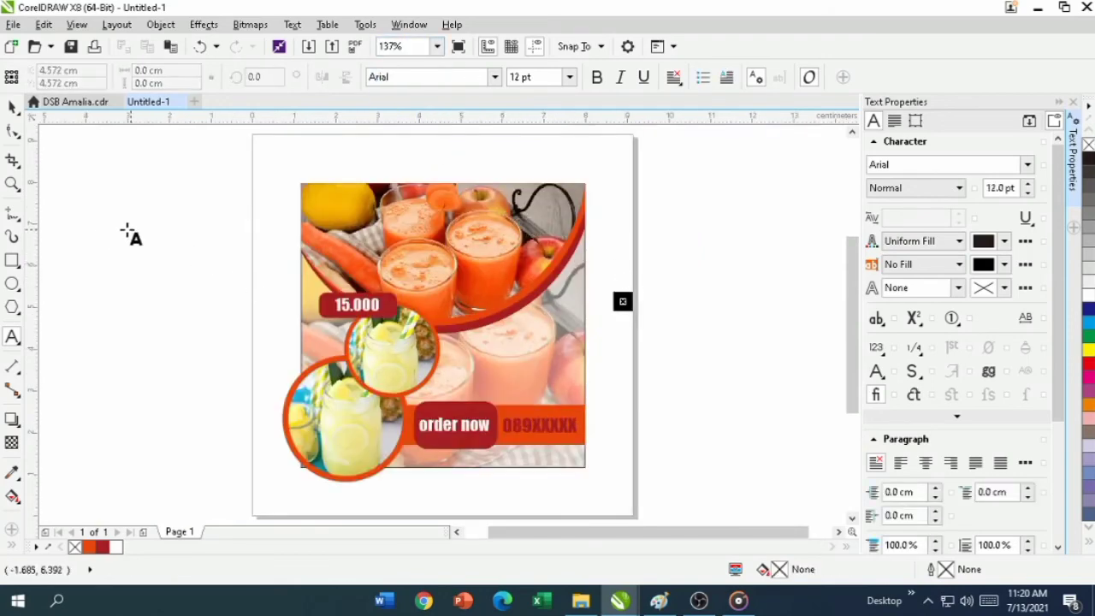
pyautogui.click(13, 473)
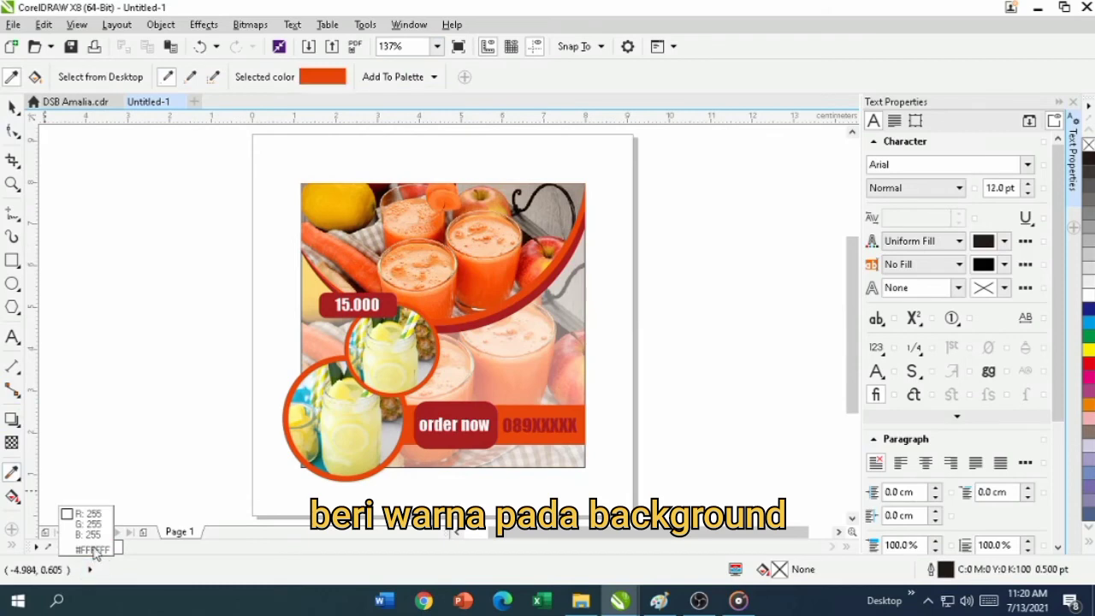
pyautogui.click(486, 320)
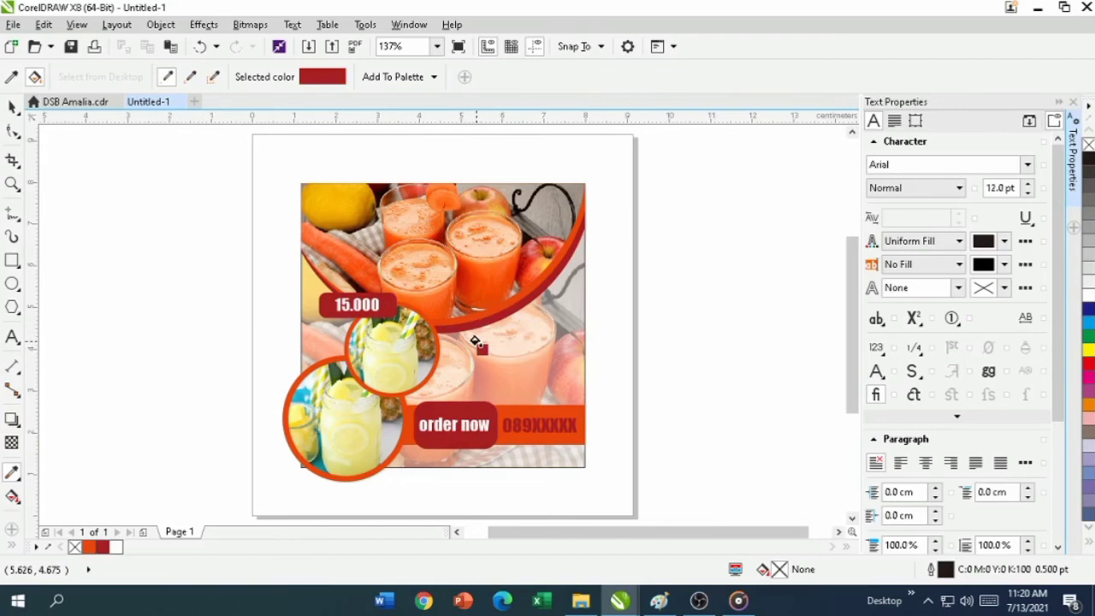
pyautogui.click(475, 341)
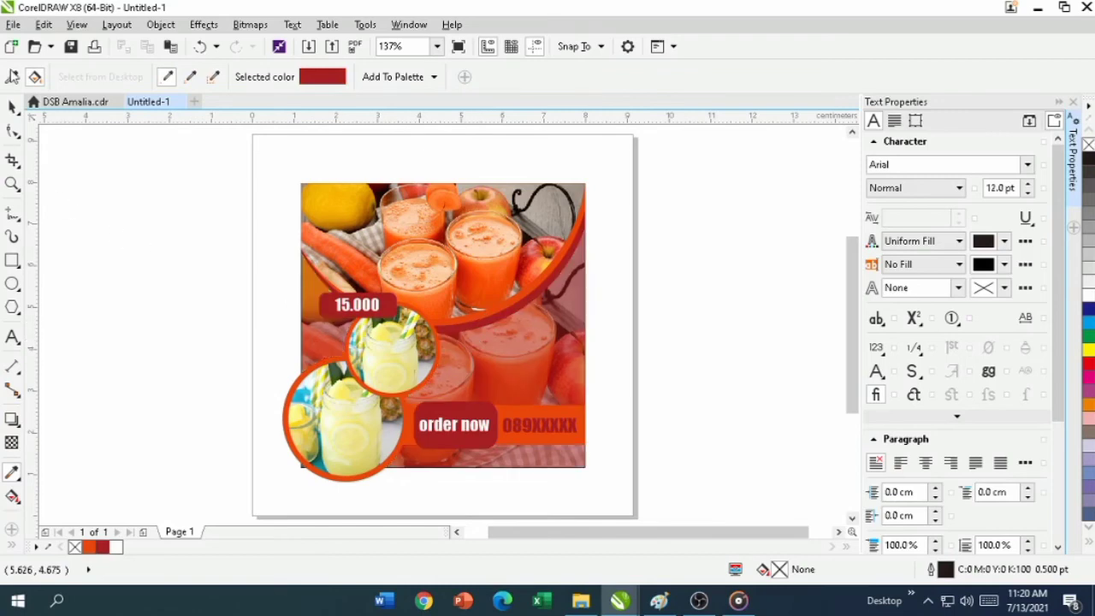
# PowerClip the larger drink circle inside the square background so its overhang is cropped at the edges.
pyautogui.click(12, 105)
pyautogui.scroll(5, 471, 341)
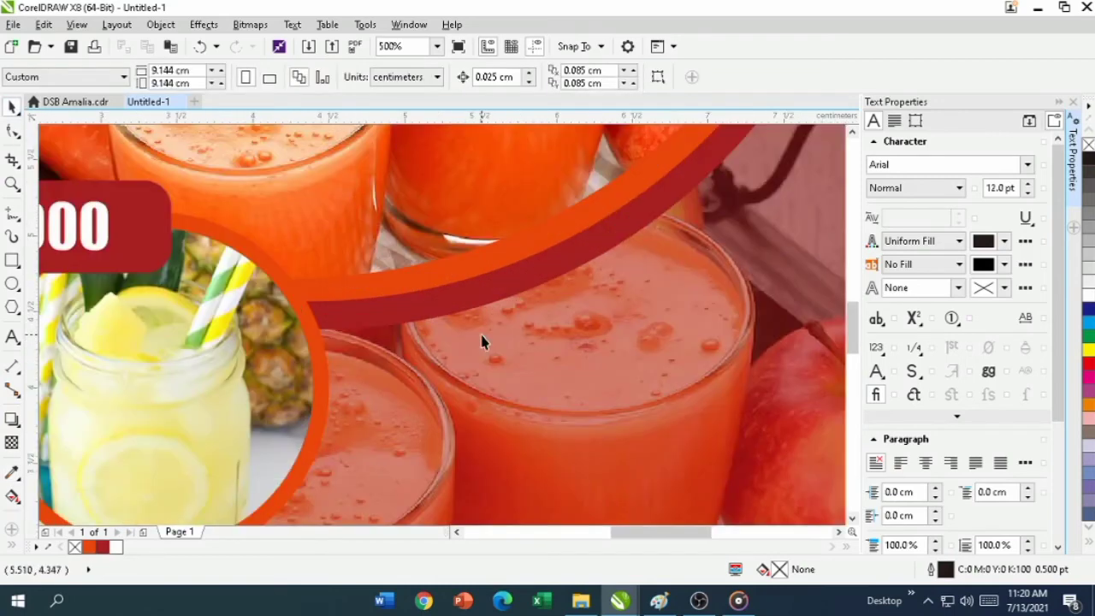
pyautogui.scroll(-6, 481, 342)
pyautogui.click(391, 460)
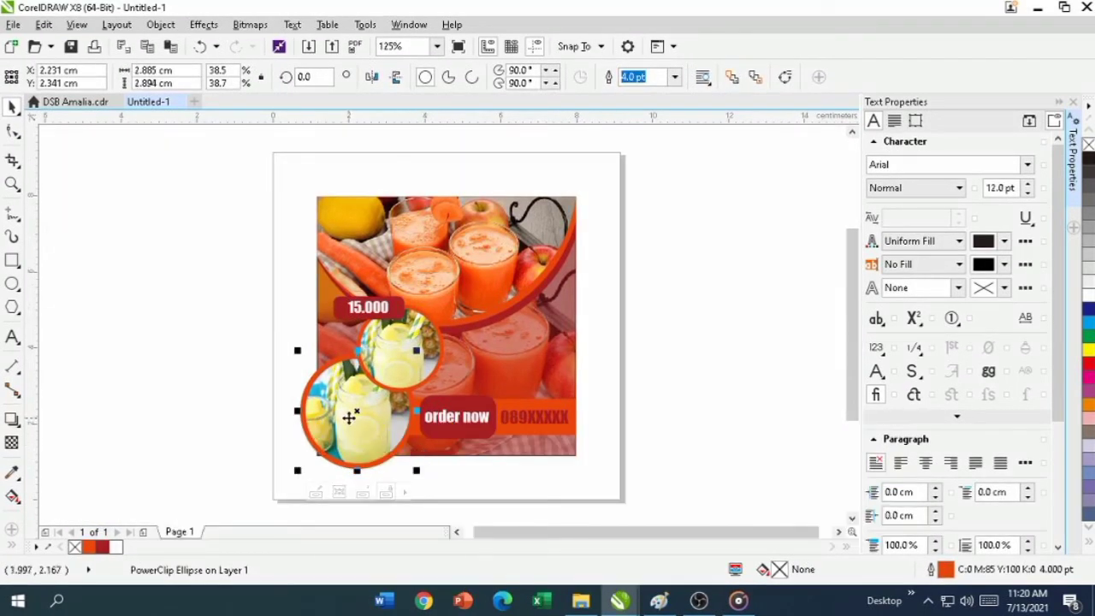
pyautogui.rightClick(386, 452)
pyautogui.press('Escape')
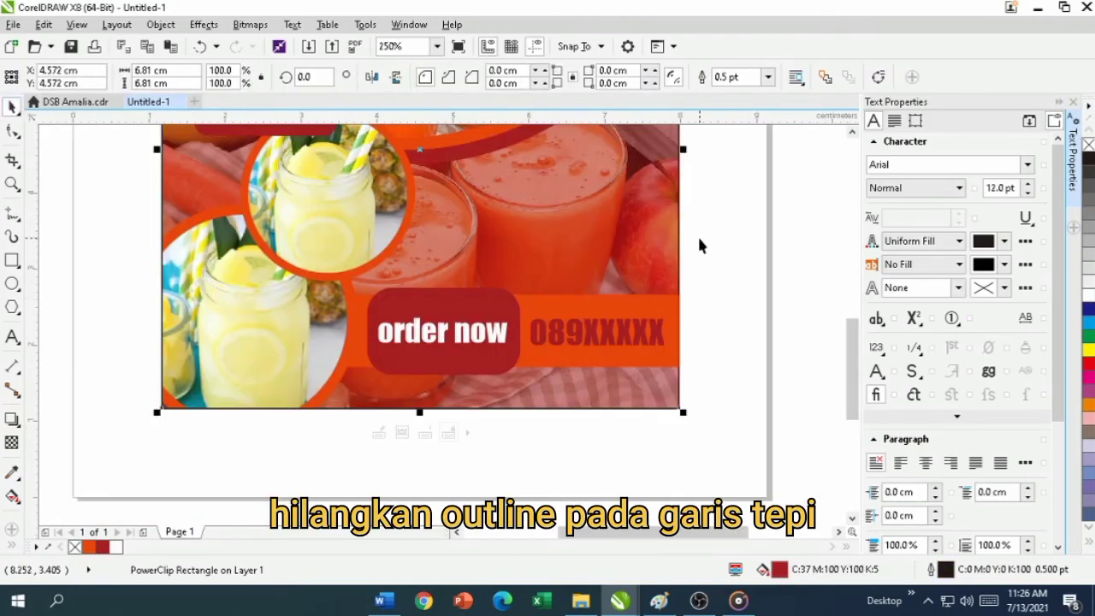
# Set the square background's outline width to None.
pyautogui.click(699, 246)
pyautogui.moveTo(853, 371); pyautogui.dragTo(833, 330)
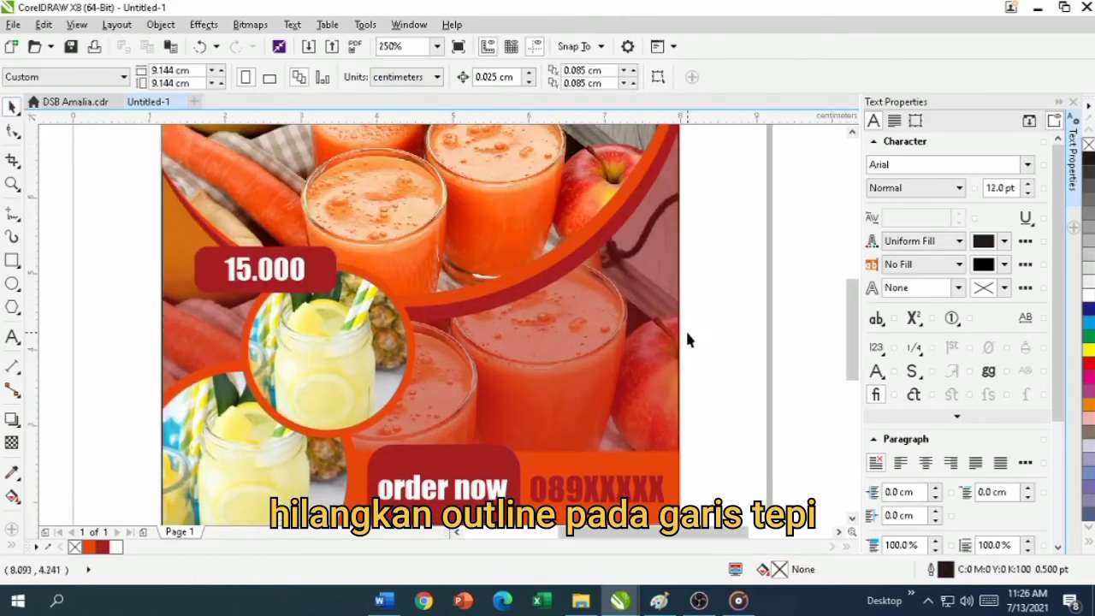
pyautogui.click(685, 339)
pyautogui.click(768, 76)
pyautogui.click(716, 261)
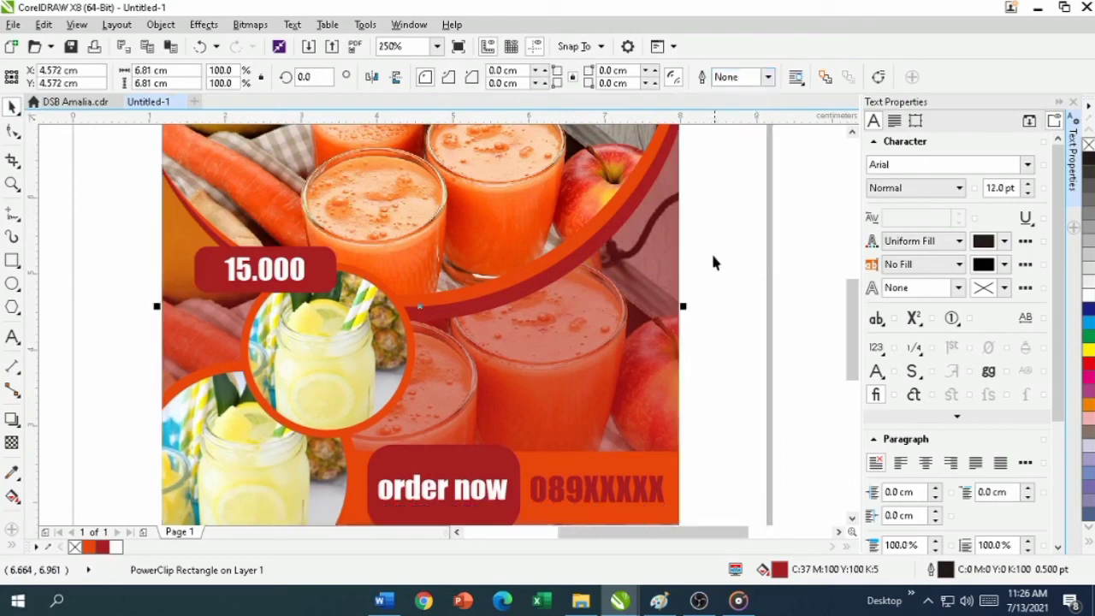
# Add the two-line artistic text "MINUMAN SEHAT" / "MENYEGARKAN" in the empty area above the order band.
pyautogui.click(437, 47)
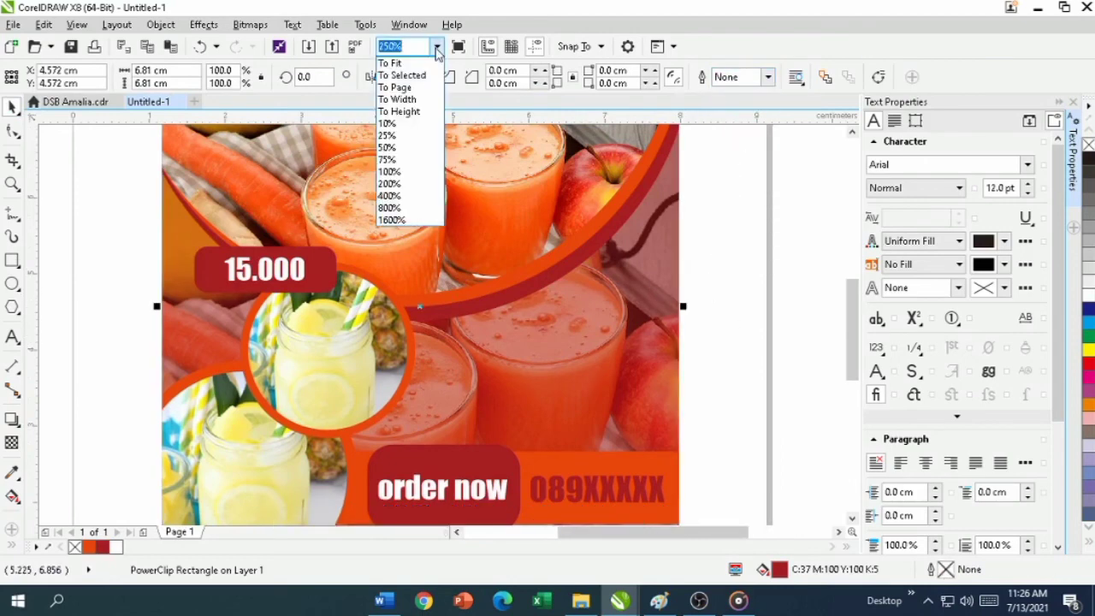
pyautogui.click(418, 110)
pyautogui.click(437, 47)
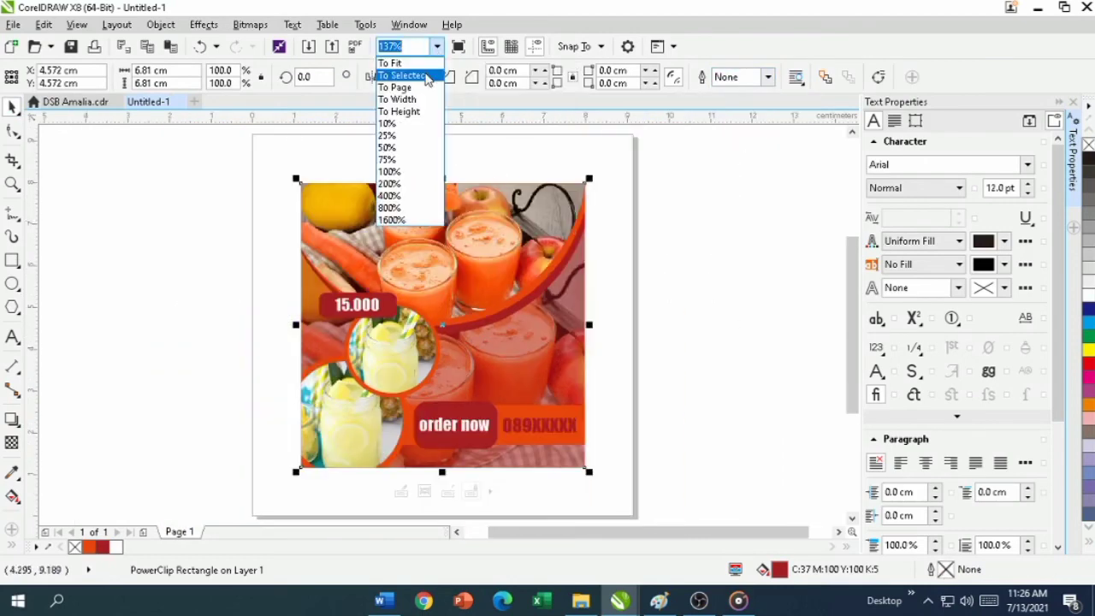
pyautogui.click(404, 73)
pyautogui.click(646, 225)
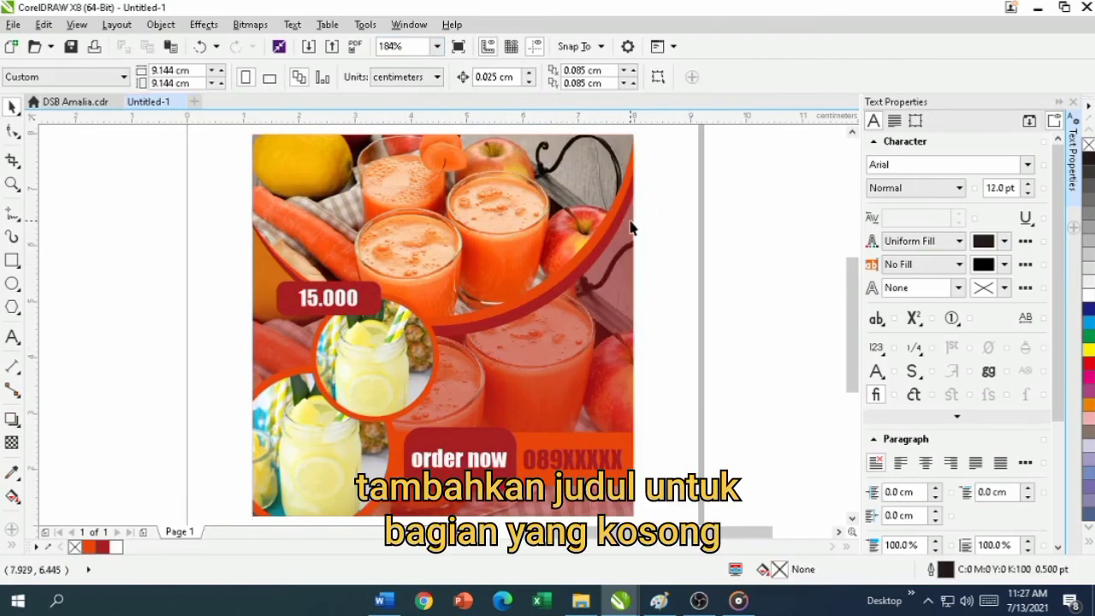
pyautogui.click(12, 337)
pyautogui.click(473, 363)
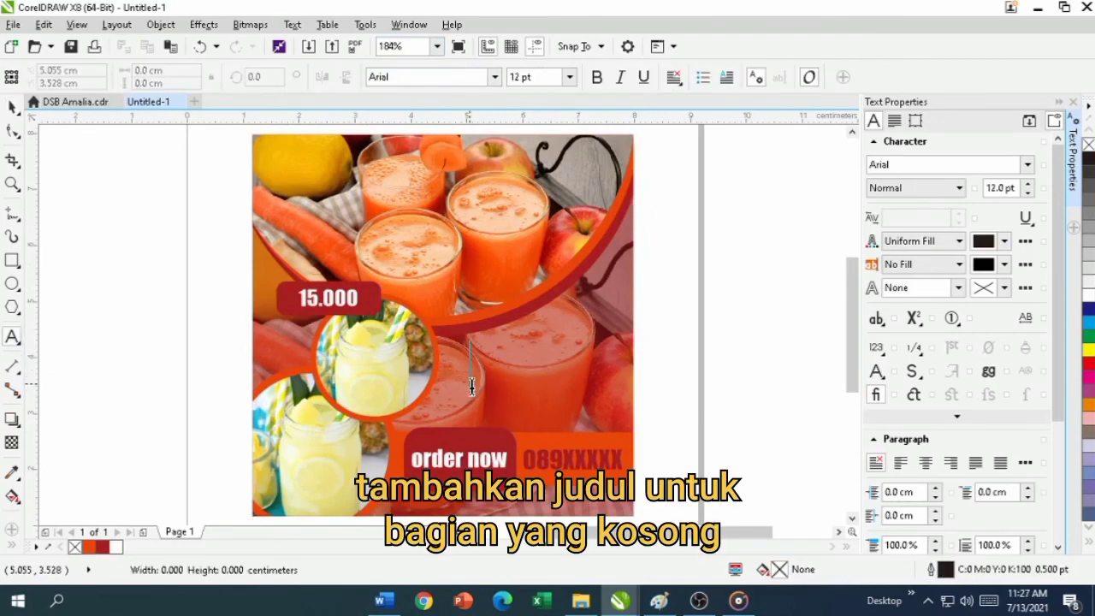
pyautogui.write('MINUMAN SEHAT')
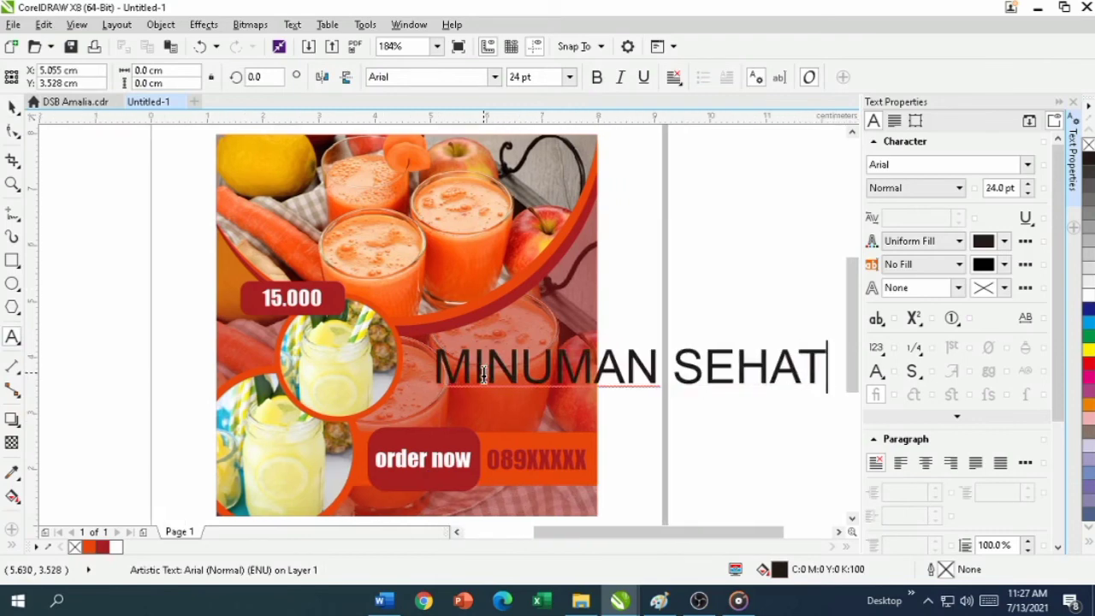
pyautogui.press('Return')
pyautogui.write('MENYEGARKAN')
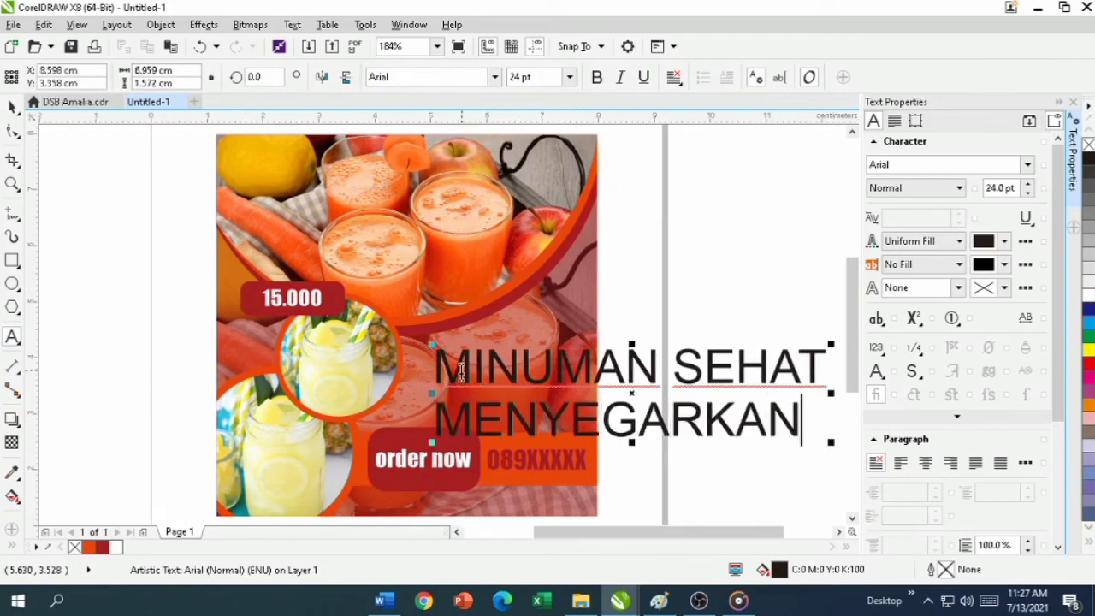
# Set the two-line title in Impact and recolour it with white sampled from the document.
pyautogui.moveTo(437, 366); pyautogui.dragTo(814, 419)
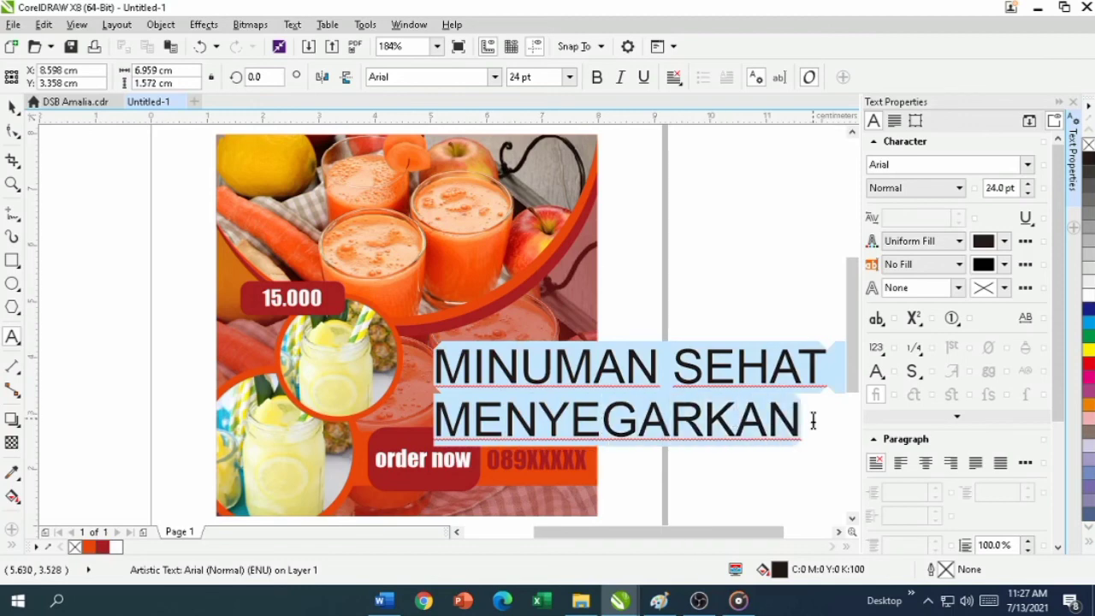
pyautogui.click(1027, 165)
pyautogui.click(983, 214)
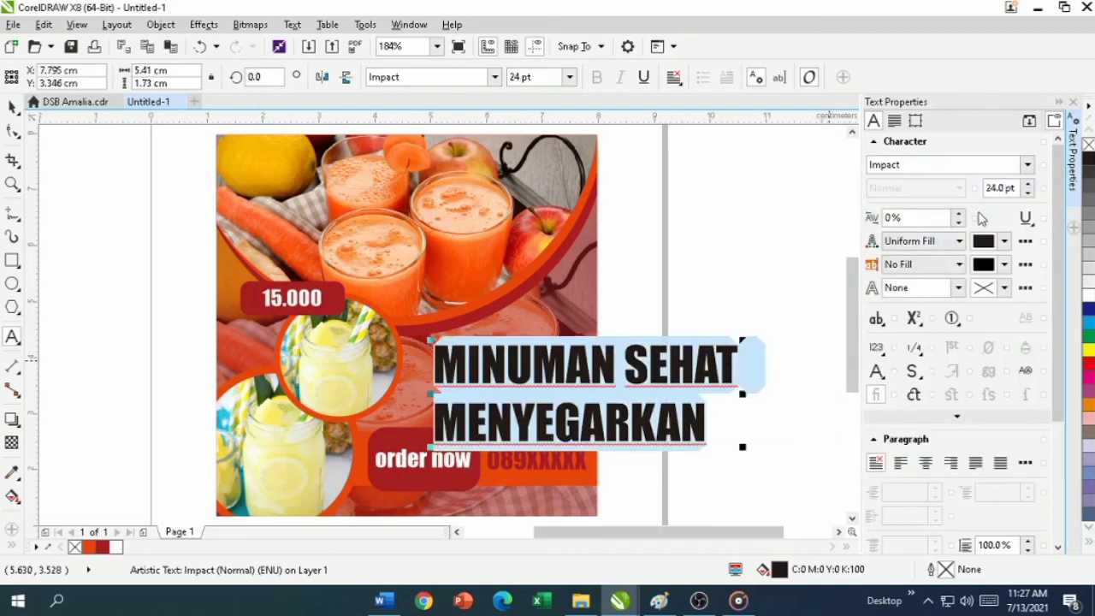
pyautogui.click(1006, 243)
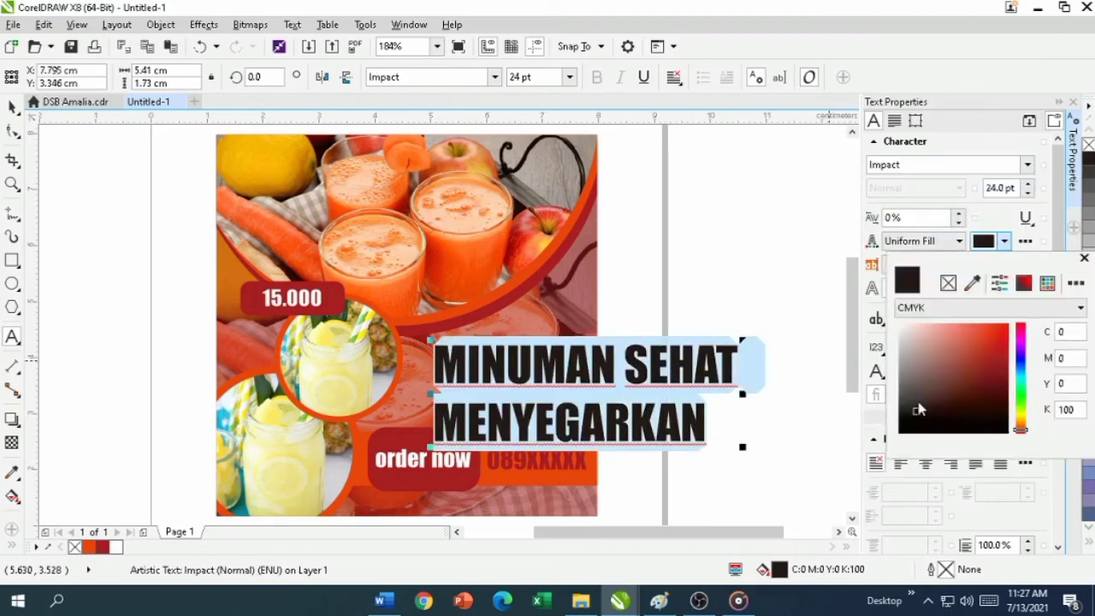
pyautogui.click(972, 283)
pyautogui.click(792, 349)
pyautogui.click(583, 395)
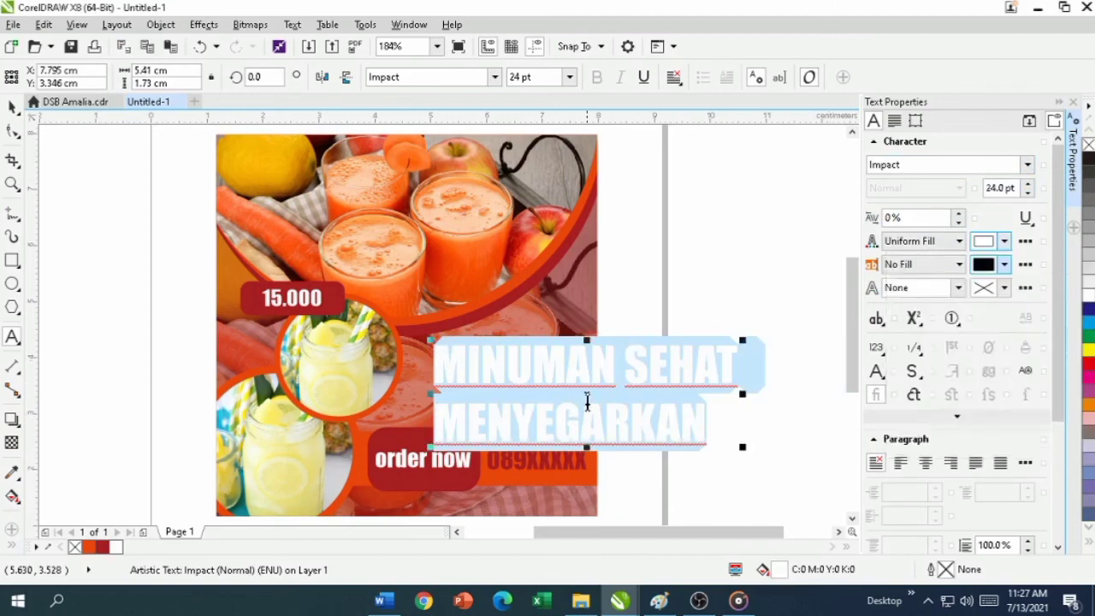
# Centre-align the title lines, shrink the text to about 15 pt and move it beside the smaller drink circle.
pyautogui.moveTo(587, 395); pyautogui.dragTo(522, 389)
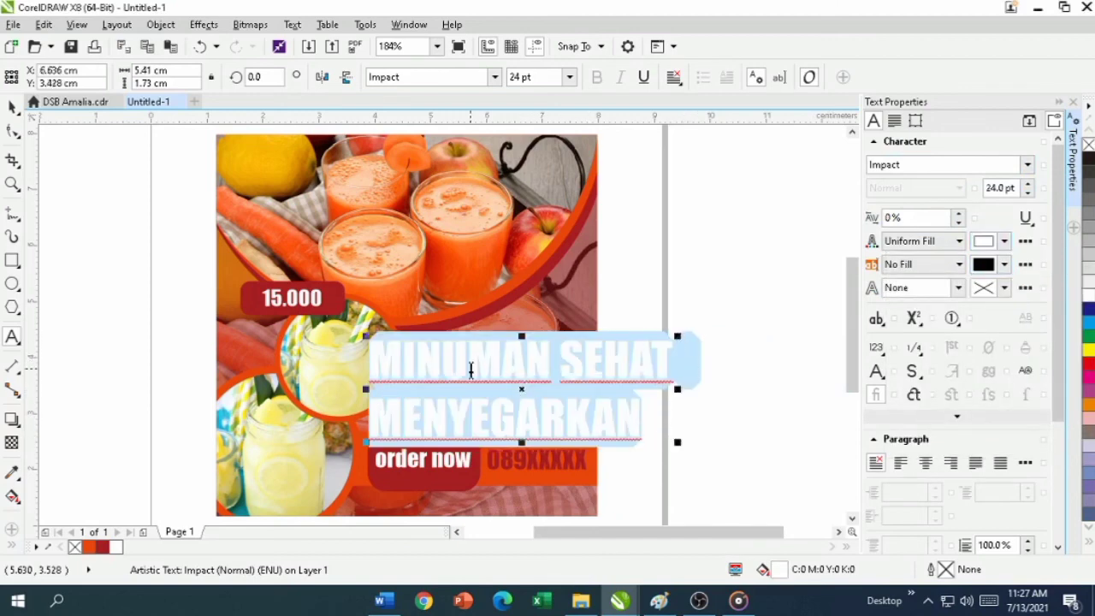
pyautogui.click(674, 77)
pyautogui.click(695, 135)
pyautogui.moveTo(678, 336); pyautogui.dragTo(627, 371)
pyautogui.moveTo(467, 406); pyautogui.dragTo(499, 388)
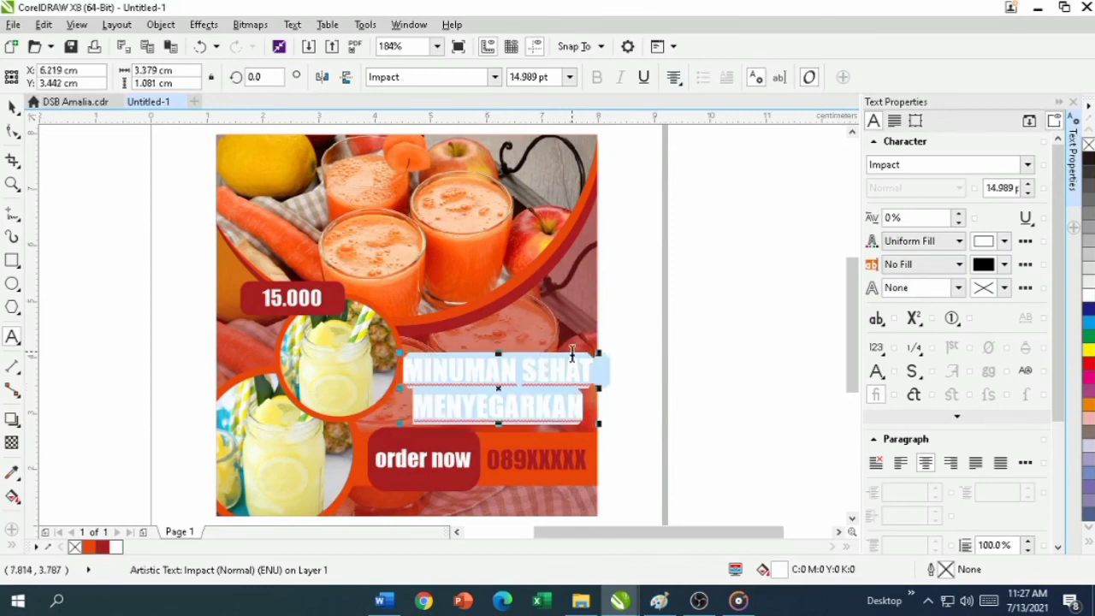
# Shrink the title further and position it centred in the space just above the contact number.
pyautogui.moveTo(599, 353); pyautogui.dragTo(568, 365)
pyautogui.moveTo(484, 393); pyautogui.dragTo(499, 388)
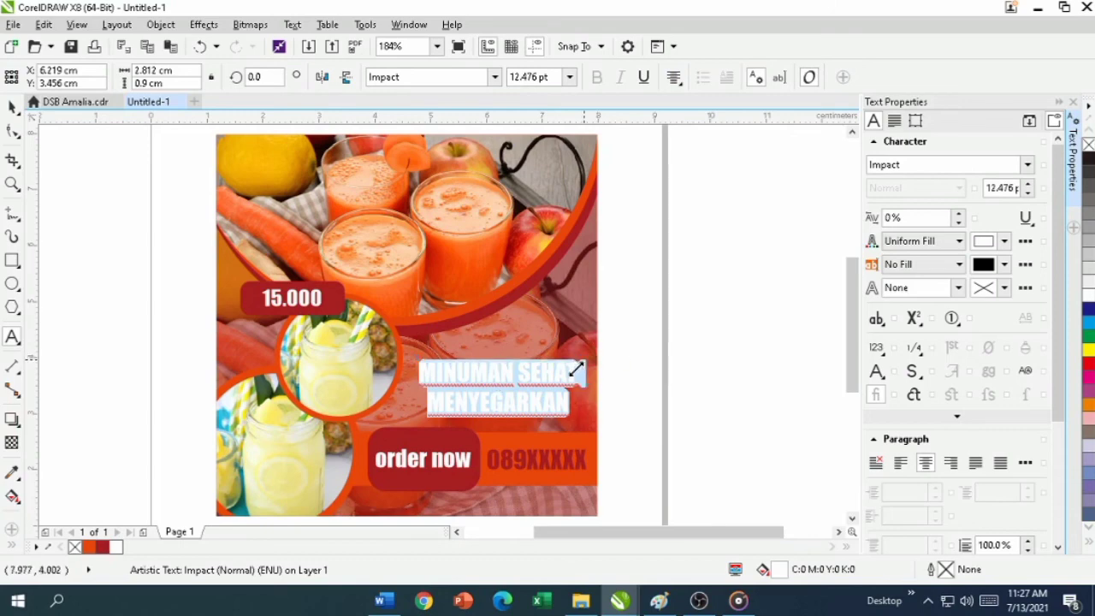
pyautogui.moveTo(576, 370); pyautogui.dragTo(552, 374)
pyautogui.moveTo(485, 391); pyautogui.dragTo(511, 387)
pyautogui.click(698, 370)
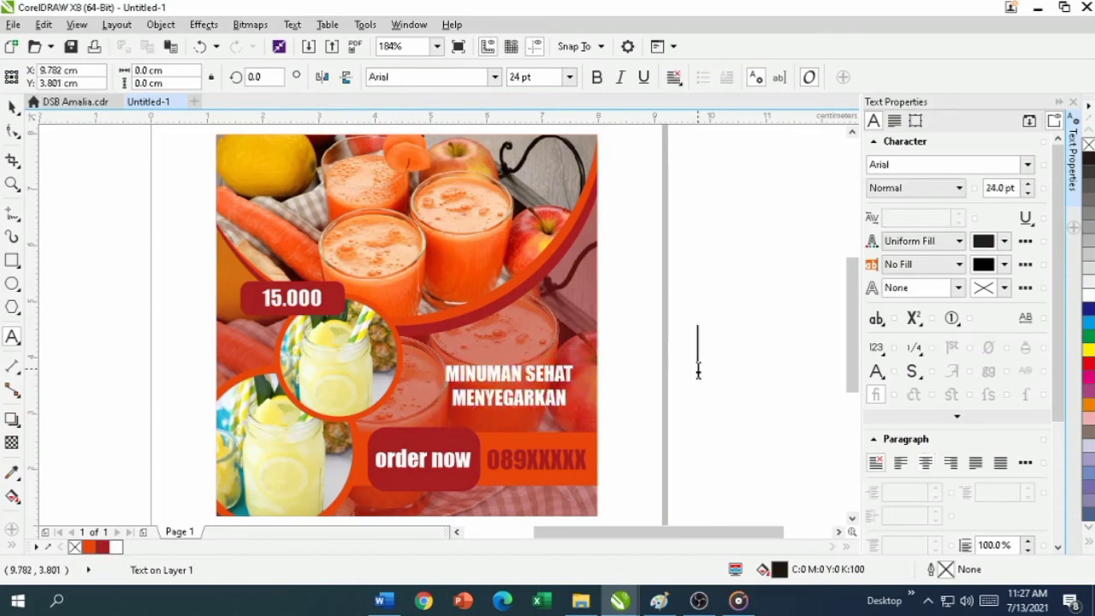
pyautogui.click(12, 107)
pyautogui.scroll(-2, 636, 302)
pyautogui.scroll(2, 636, 303)
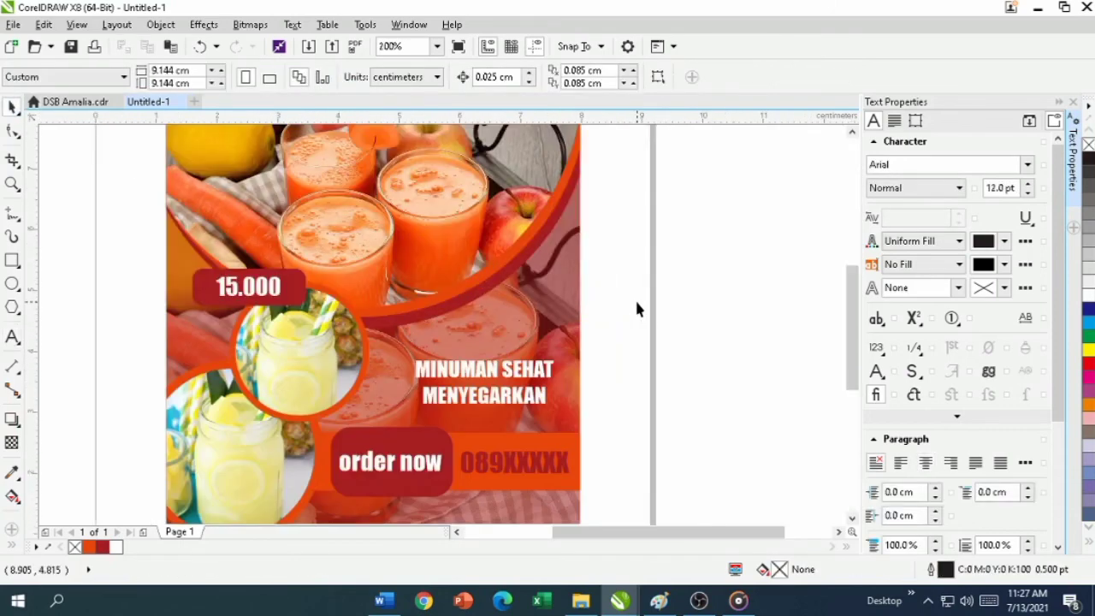
pyautogui.click(437, 47)
pyautogui.click(395, 60)
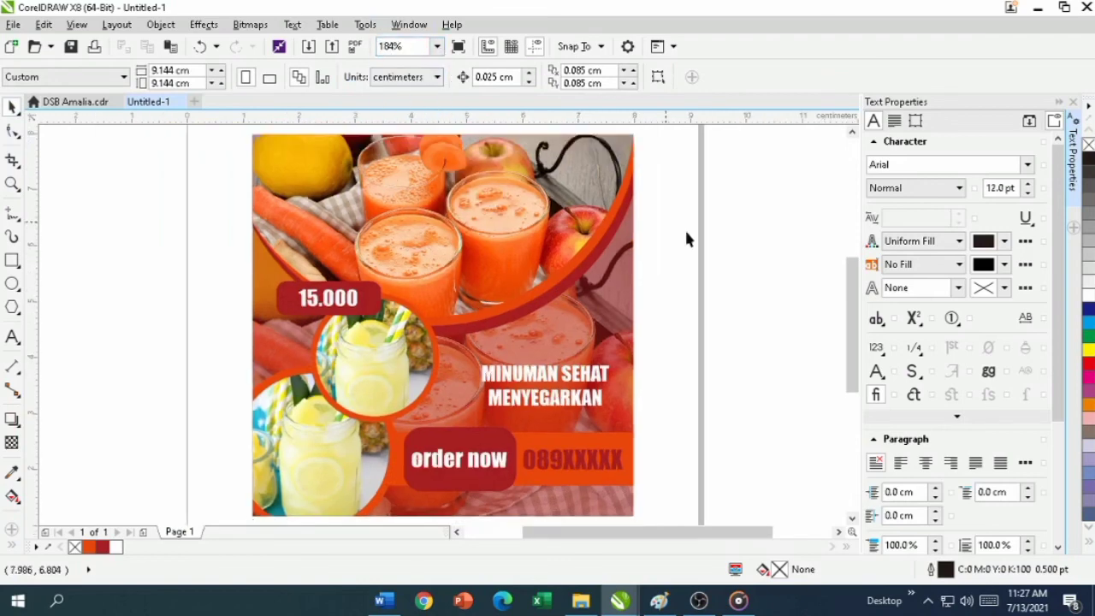